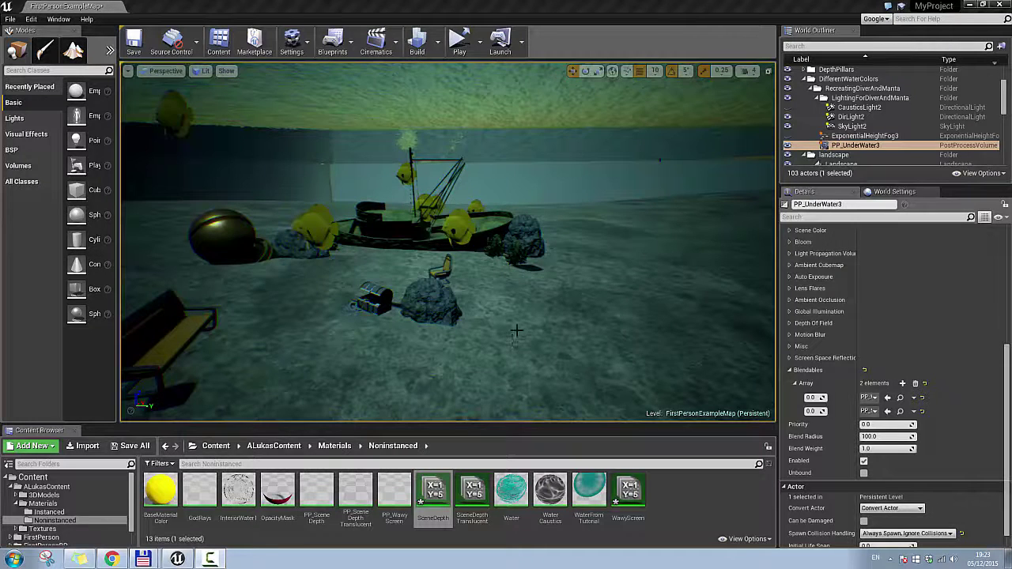
Examine the underwater scene around the sunken boat, treasure chest and fish in the viewport.
right_click_drag(538, 260, 464, 229)
key("w")
key("s")
left_click_drag(573, 269, 589, 266)
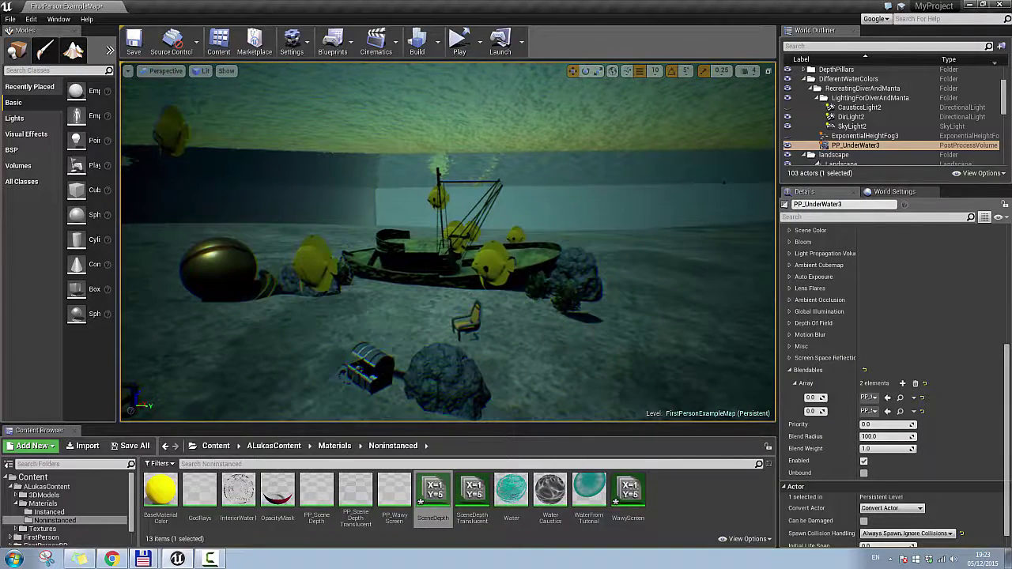
right_click_drag(503, 306, 452, 316)
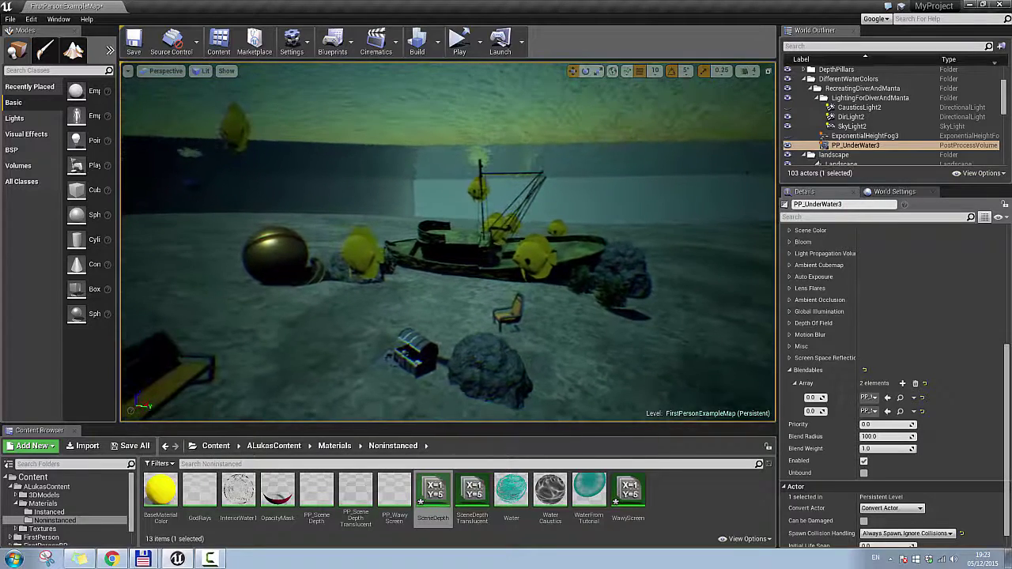
left_click_drag(496, 313, 520, 313)
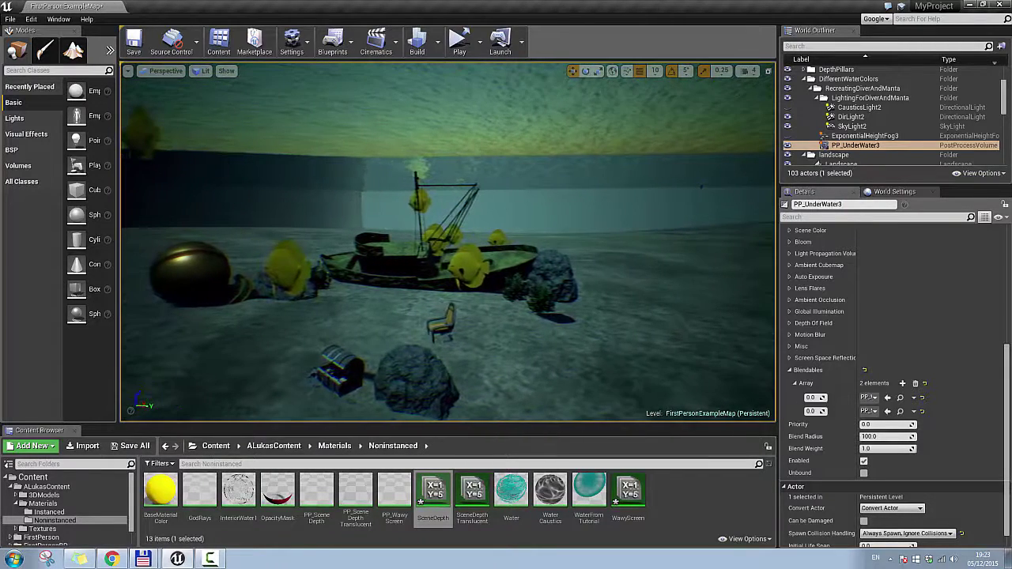
right_click_drag(507, 313, 475, 332)
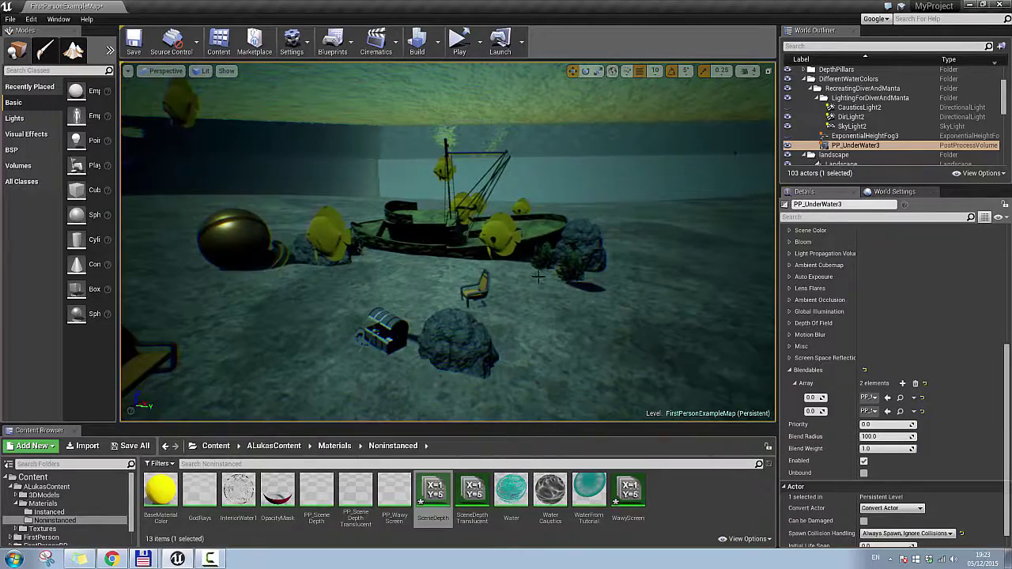
Select CameraActor3 in the scene to show its camera preview.
right_click_drag(500, 297, 384, 292)
left_click(336, 224)
right_click_drag(457, 237, 552, 272)
left_click(496, 148)
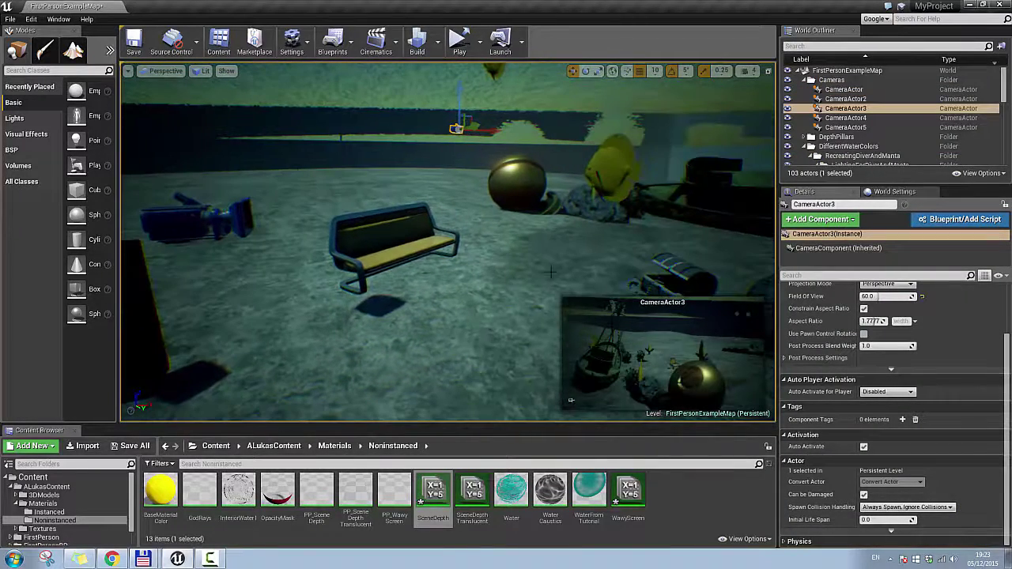
Open the level blueprint and maximize its window.
left_click(333, 41)
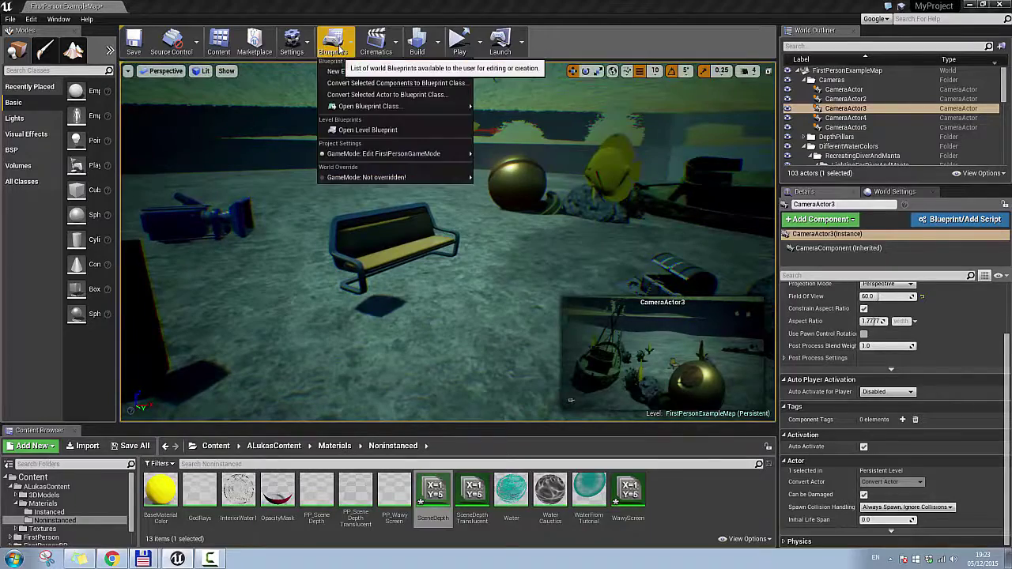
left_click(368, 135)
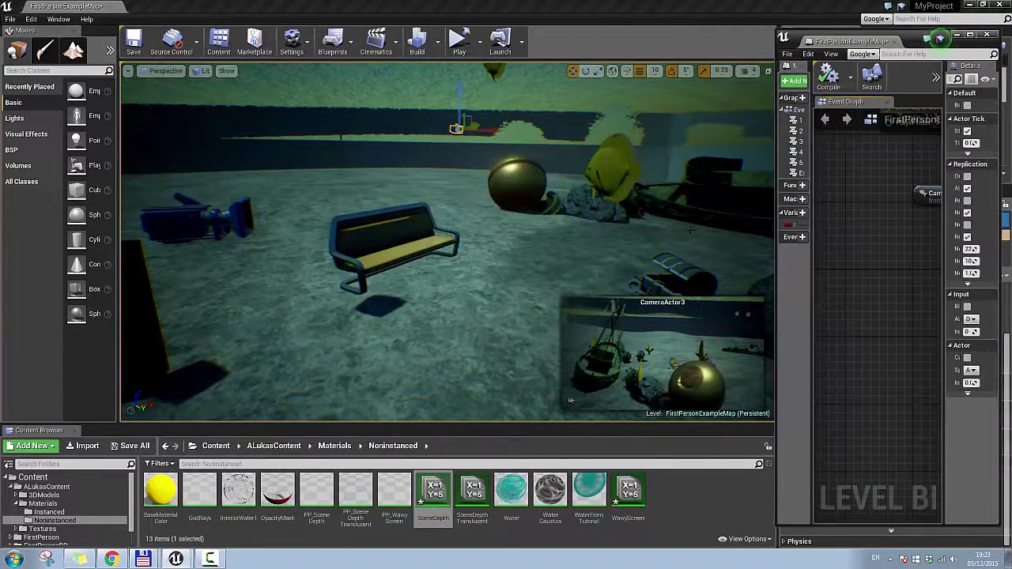
left_click_drag(914, 36, 469, 2)
Examine the blueprint's number-key camera switching nodes and the Escape event with its console command, then close the blueprint.
scroll(534, 299, "down", 5)
scroll(331, 226, "up", 5)
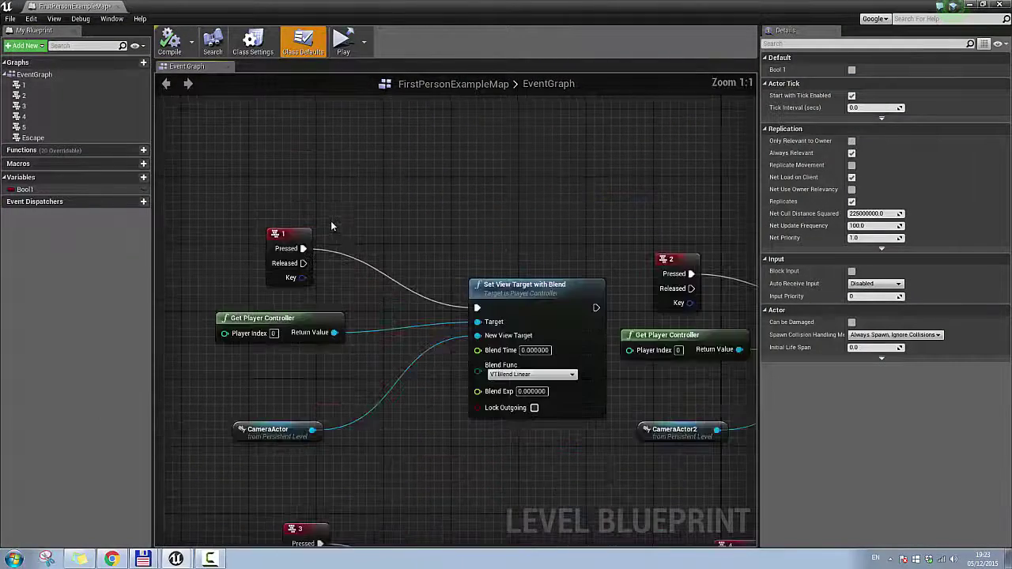
right_click_drag(274, 227, 363, 170)
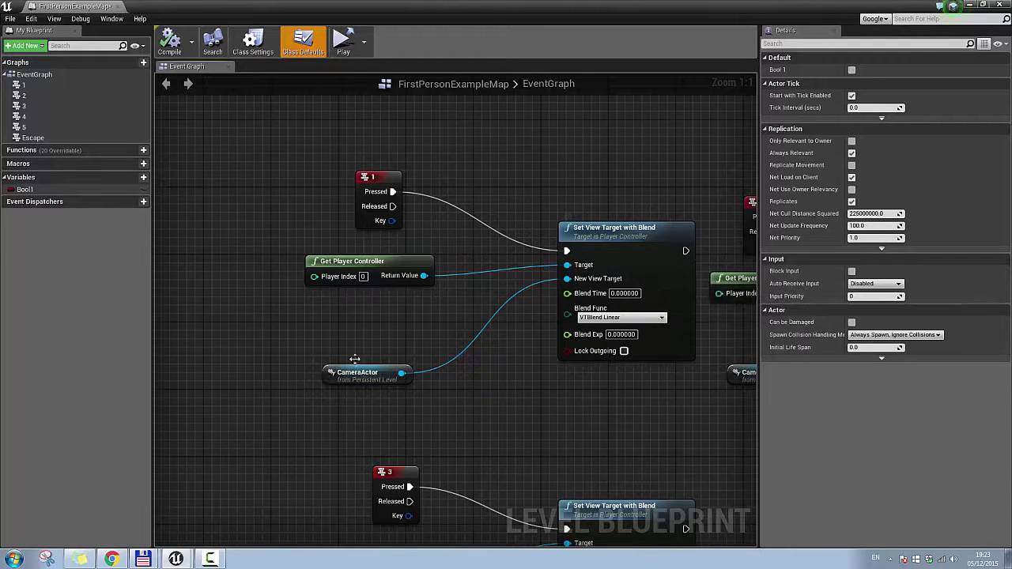
right_click_drag(551, 412, 226, 377)
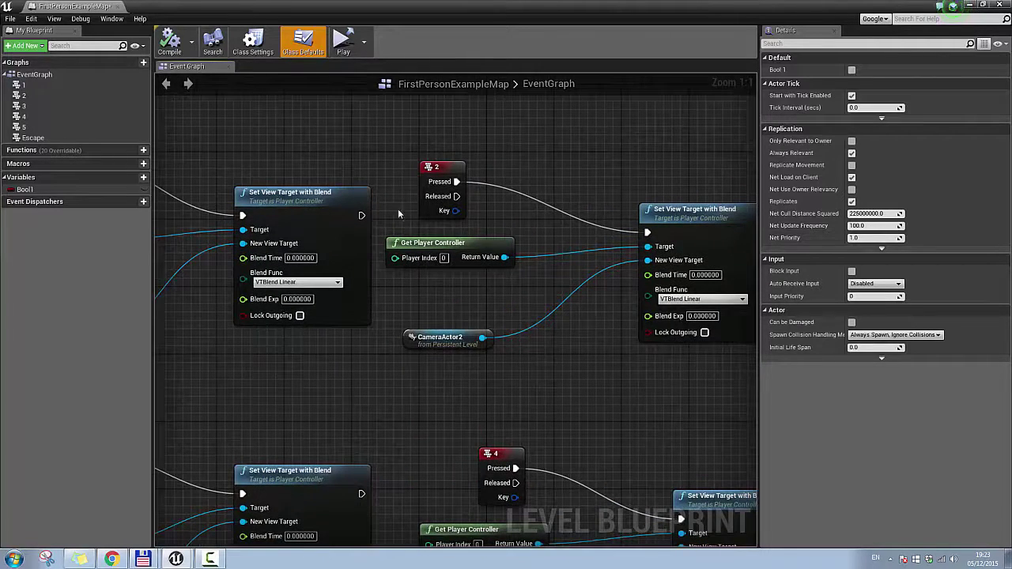
right_click_drag(514, 378, 546, 315)
scroll(528, 348, "down", 4)
right_click_drag(450, 447, 453, 318)
scroll(367, 371, "up", 5)
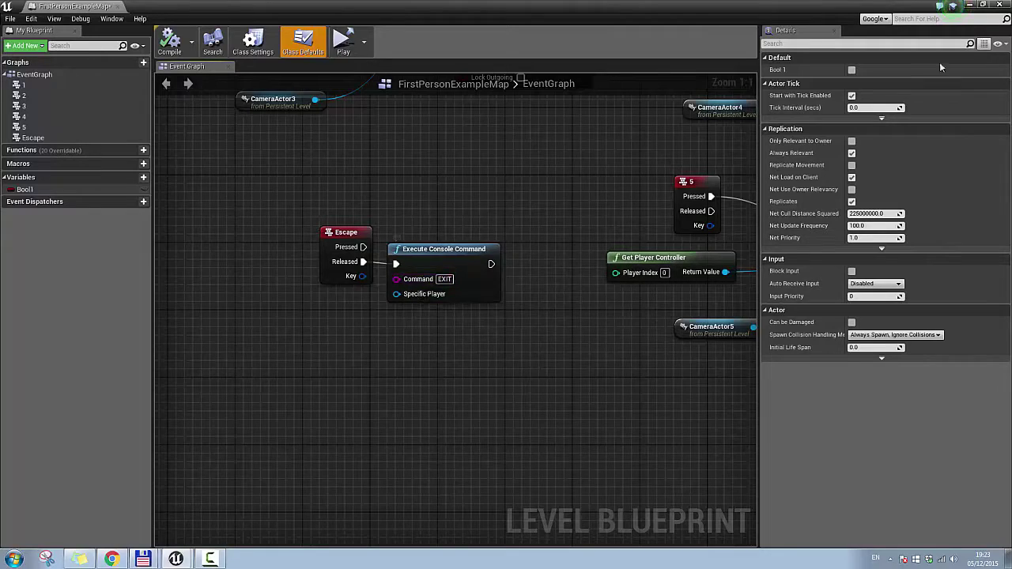
left_click(998, 7)
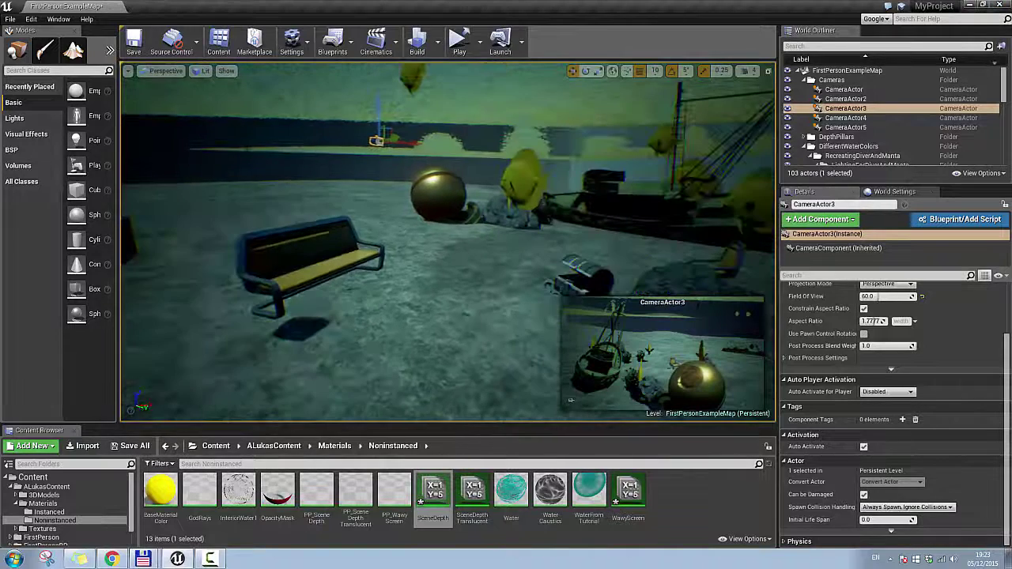
Set the weight of the first blendable in the PP_UnderWater3 post process volume to 1.0 and check the scene.
scroll(843, 119, "down", 5)
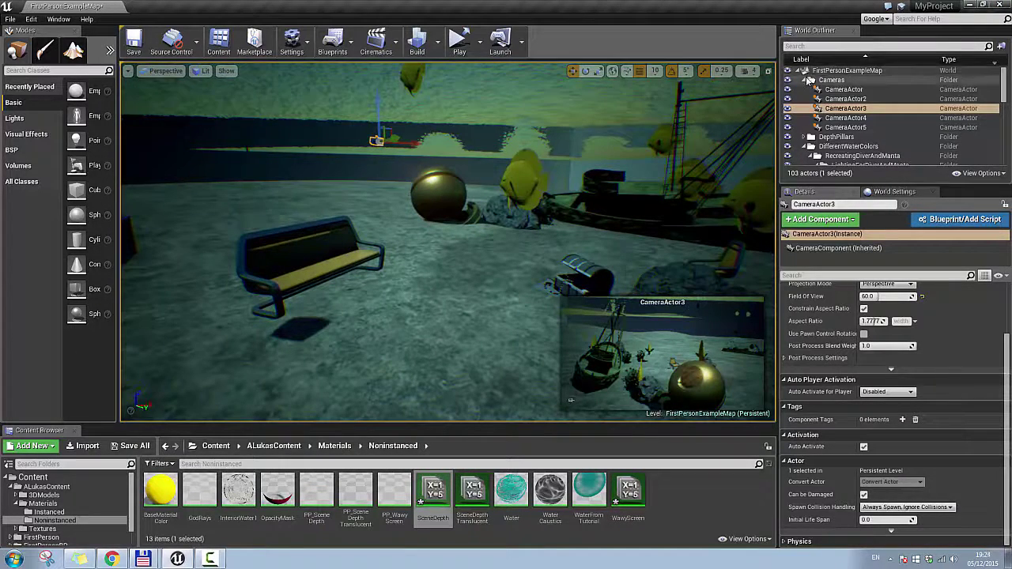
scroll(843, 147, "down", 1)
left_click(854, 114)
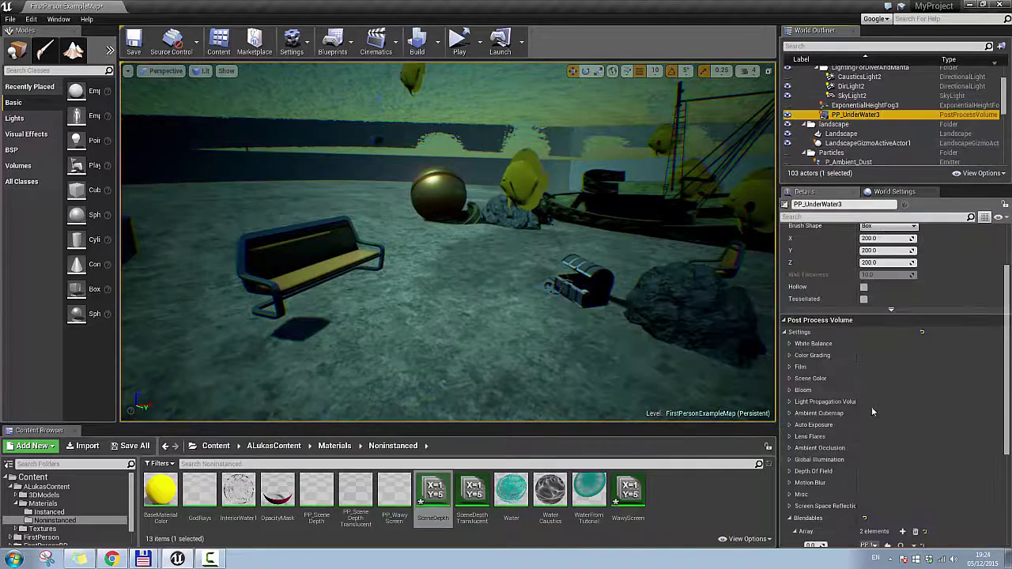
scroll(882, 427, "down", 5)
left_click_drag(809, 383, 828, 383)
right_click_drag(595, 234, 761, 202)
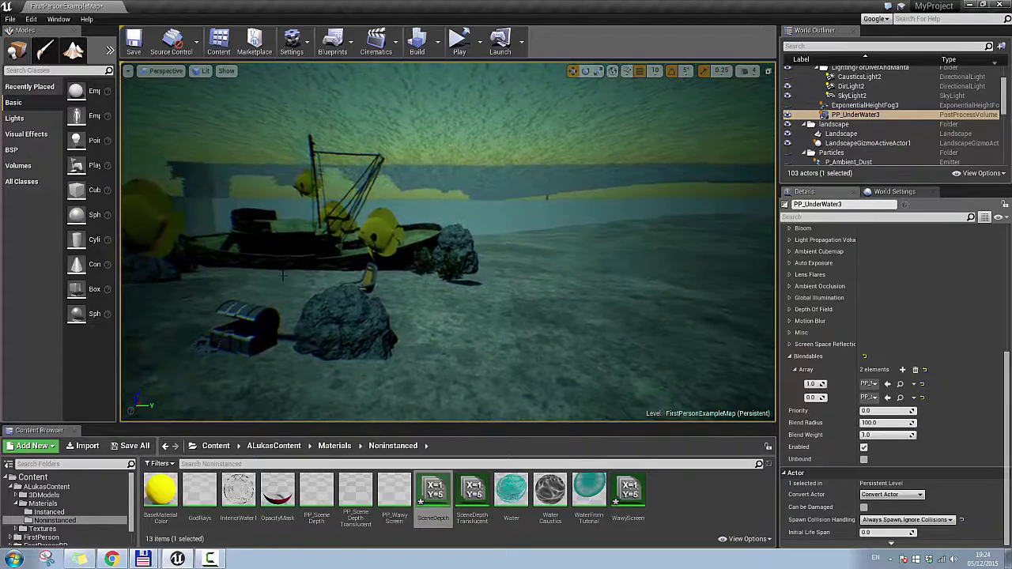
right_click_drag(545, 195, 483, 221)
right_click_drag(499, 329, 530, 282)
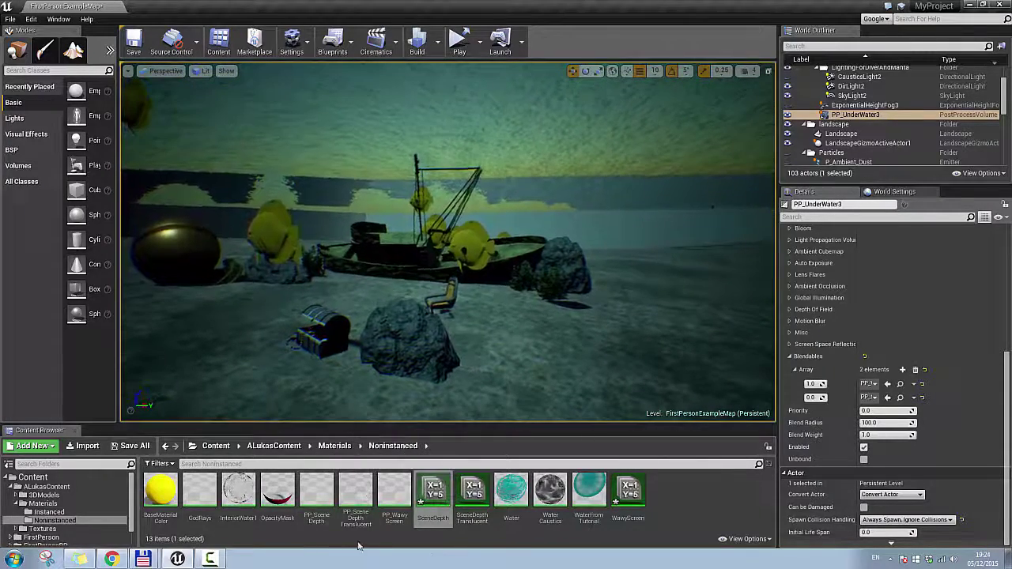
Open the PP_WawyScreen material, narrow its side panels and look over the whole node graph.
double_click(394, 506)
right_click_drag(372, 395, 566, 429)
scroll(342, 366, "down", 1)
left_click_drag(223, 261, 17, 247)
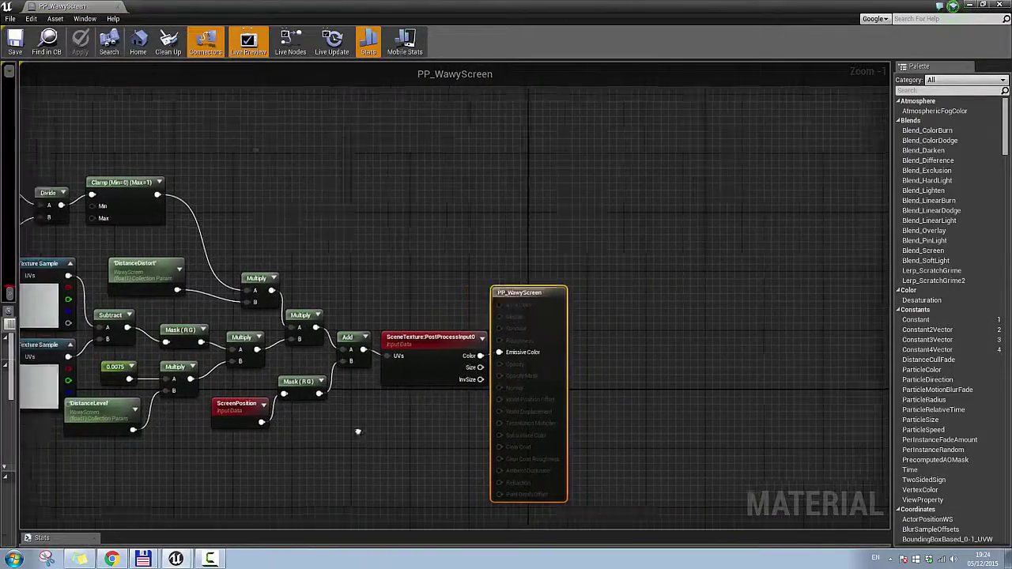
scroll(619, 402, "down", 2)
scroll(422, 377, "up", 2)
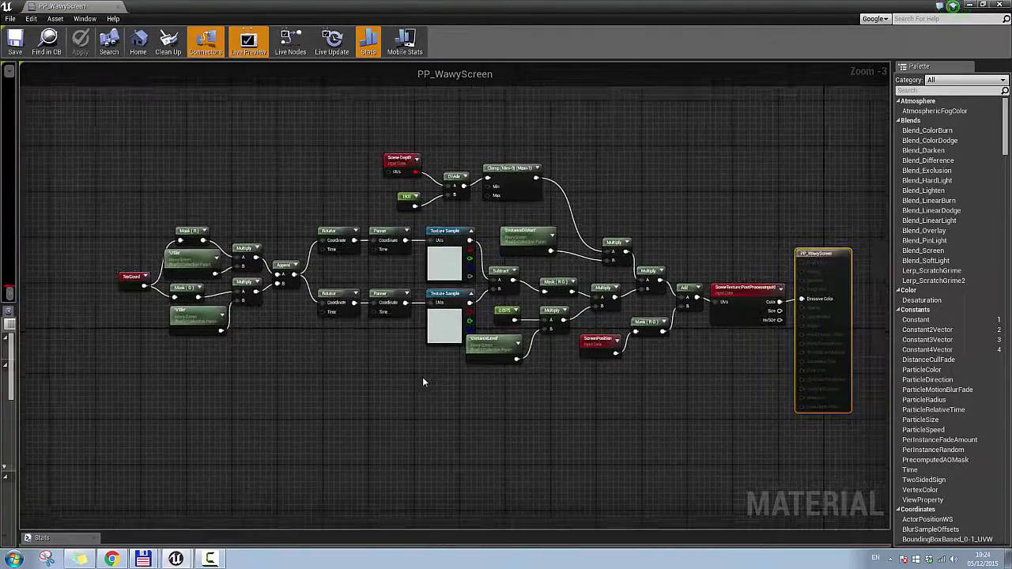
right_click_drag(414, 376, 437, 412)
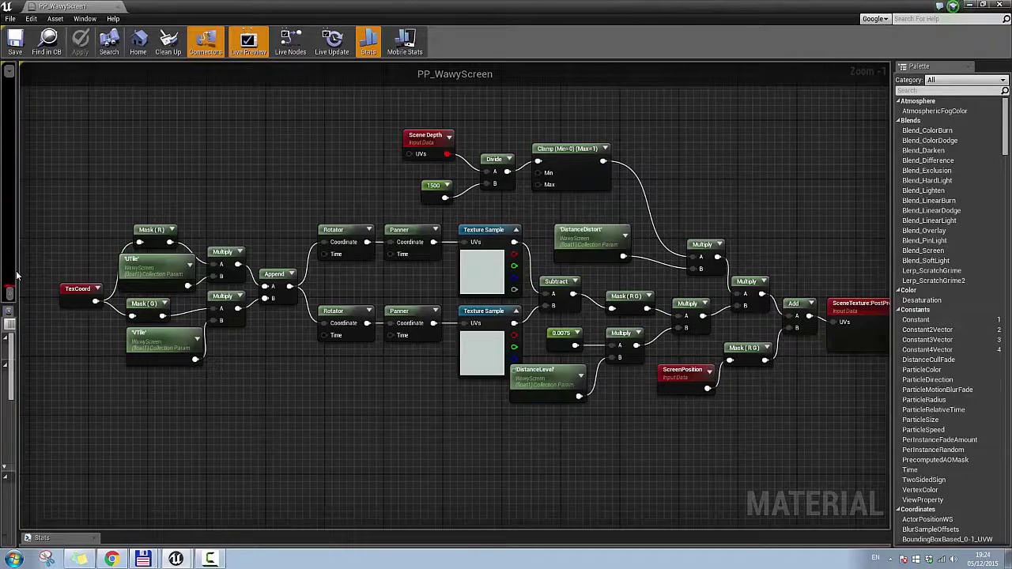
Widen the side panels again and examine the PP_WawyScreen graph from the TexCoord node through the distortion nodes.
left_click_drag(19, 270, 157, 273)
right_click_drag(557, 385, 637, 424)
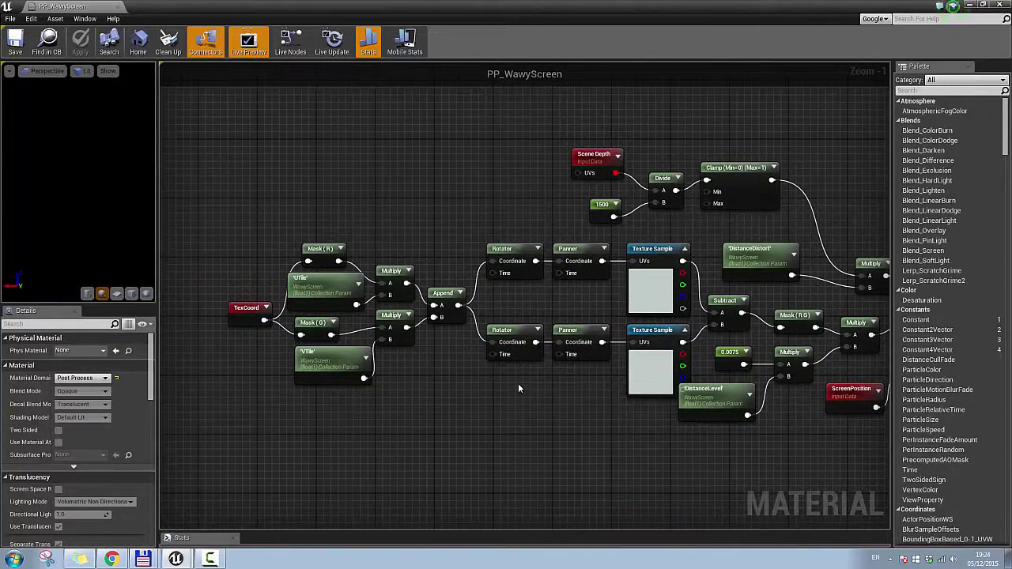
scroll(519, 387, "down", 2)
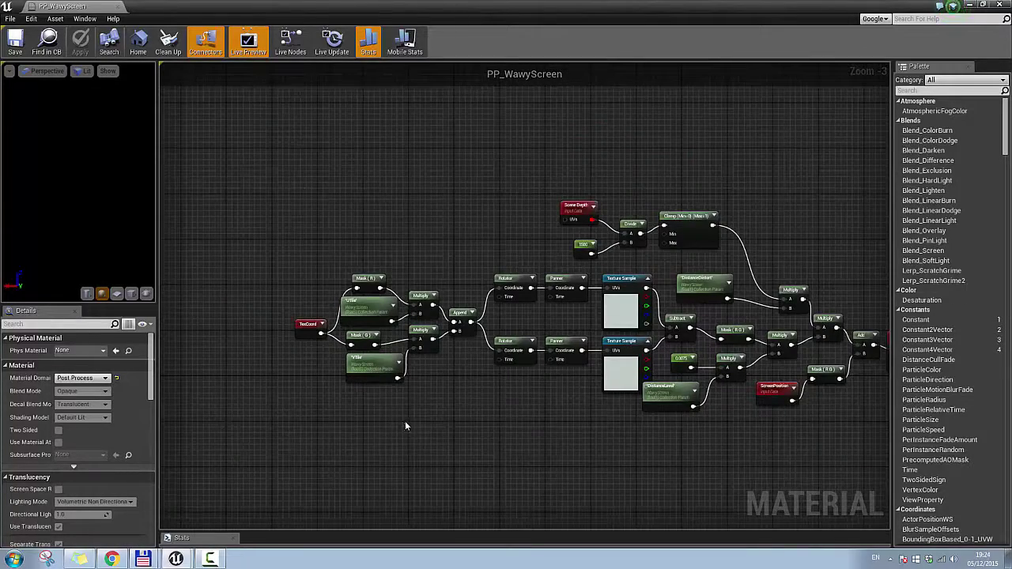
scroll(405, 423, "up", 3)
right_click_drag(501, 390, 493, 390)
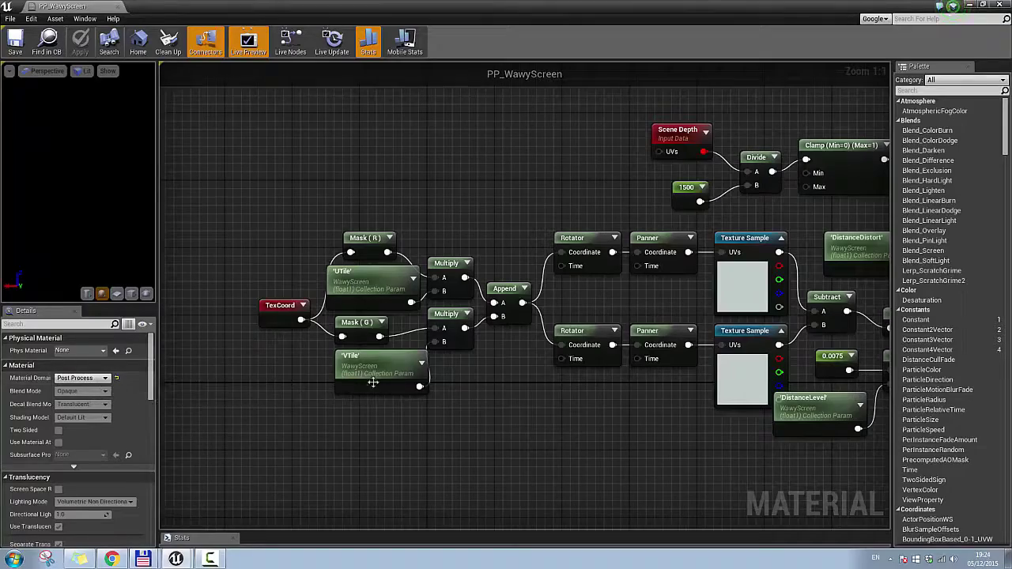
right_click_drag(577, 400, 586, 424)
right_click_drag(700, 424, 392, 393)
scroll(659, 406, "down", 1)
right_click_drag(327, 401, 459, 389)
Inspect the upper Texture Sample node's properties and the rotator, panner and subtract nodes around it.
left_click(660, 287)
right_click_drag(645, 376, 593, 305)
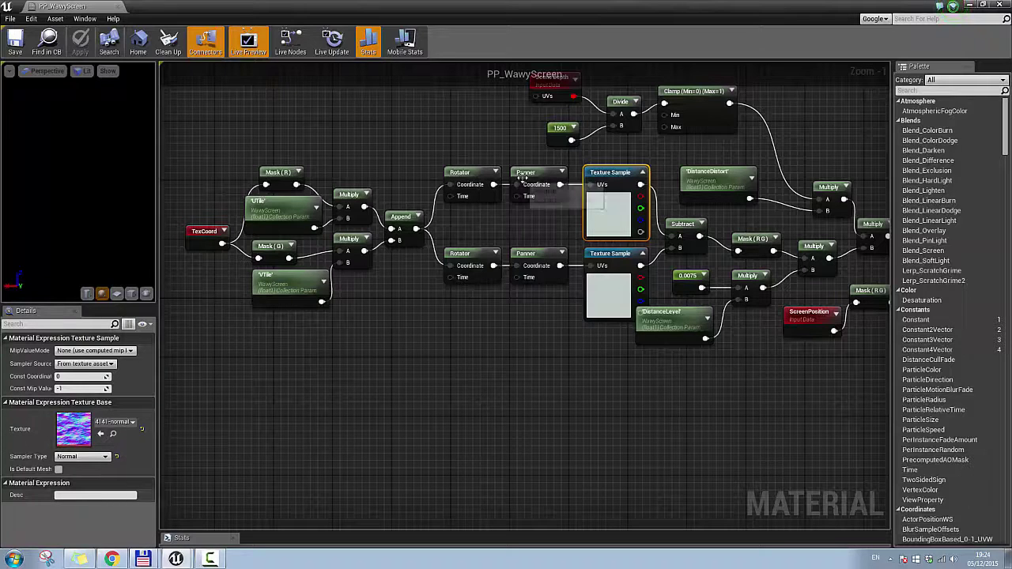
right_click_drag(677, 264, 633, 270)
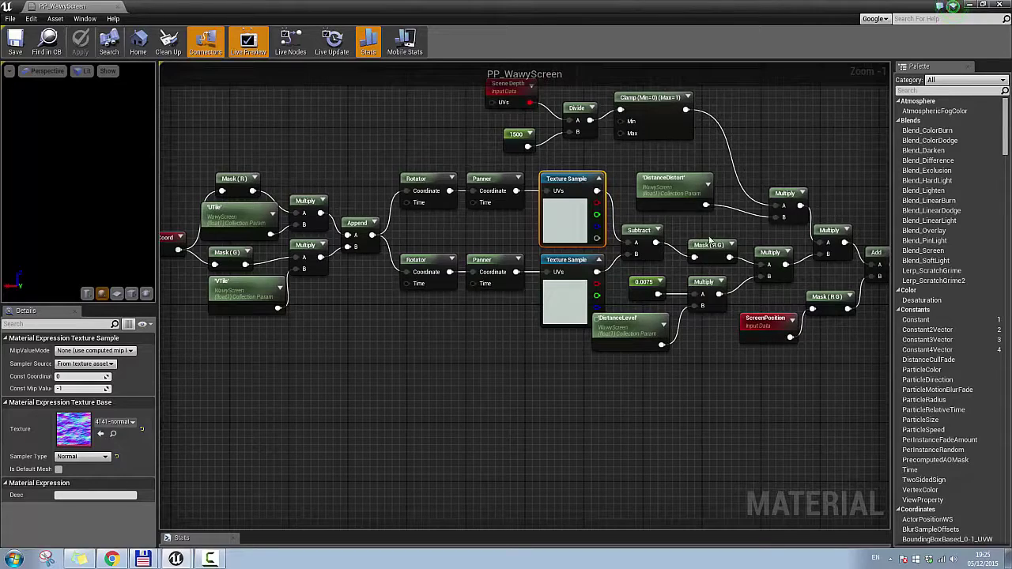
right_click_drag(605, 319, 708, 332)
Inspect the collection and parameter name settings of the UTile and VTile collection parameter nodes.
left_click(342, 221)
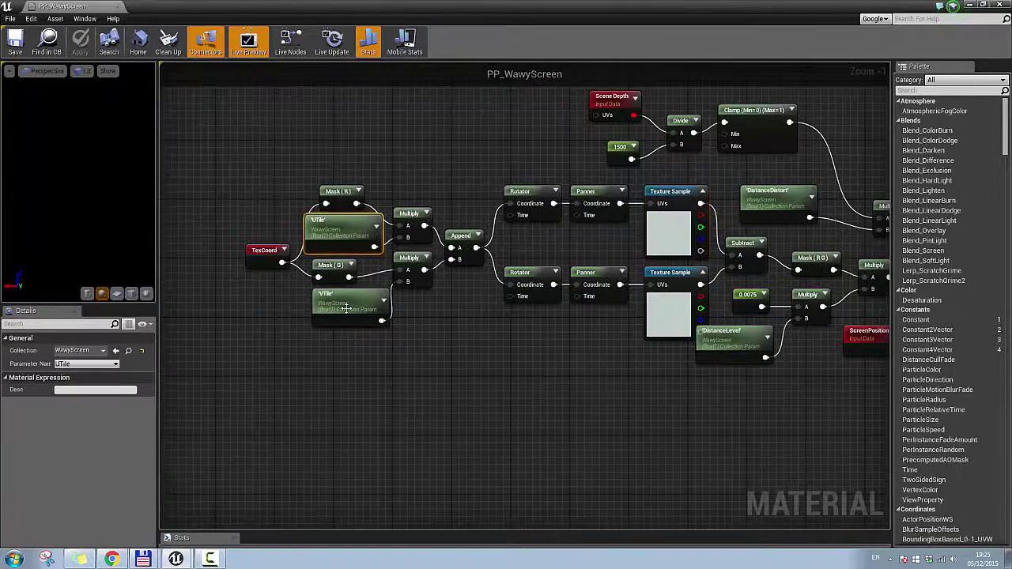
left_click(341, 301)
left_click(339, 229)
left_click(344, 302)
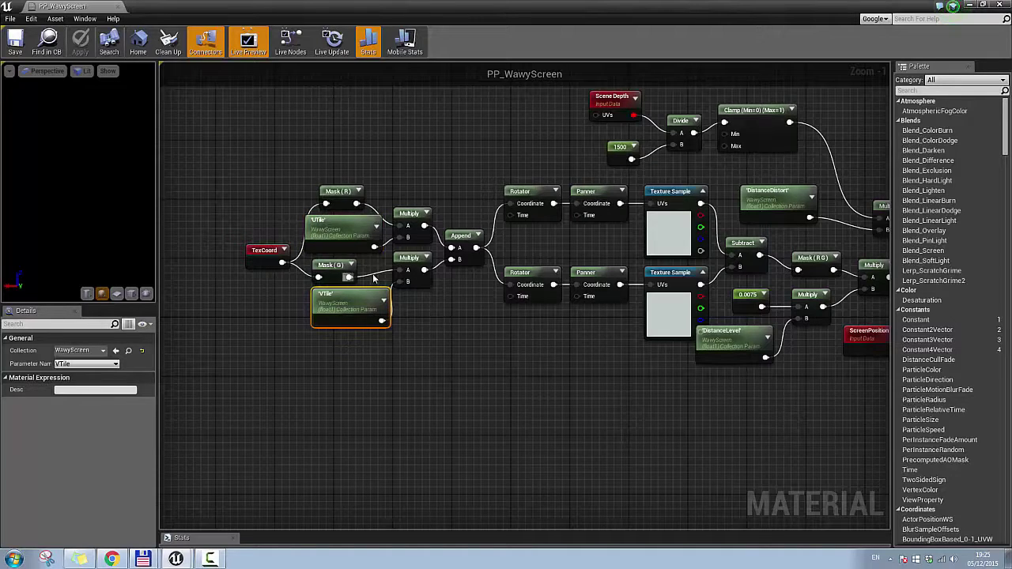
left_click(338, 230)
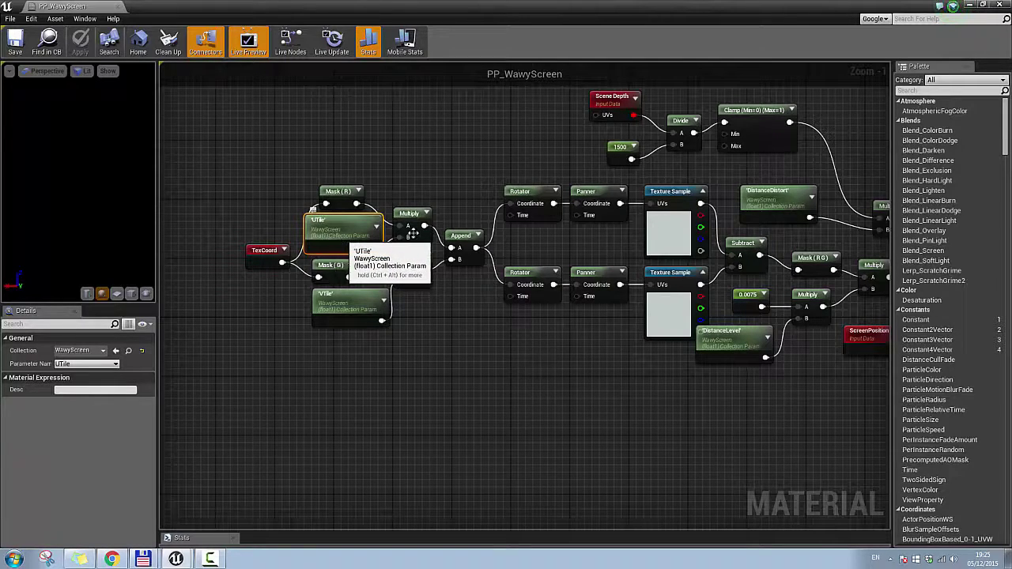
Return to the level editor and browse the asset types that can be created in the Noninstanced folder.
left_click(972, 5)
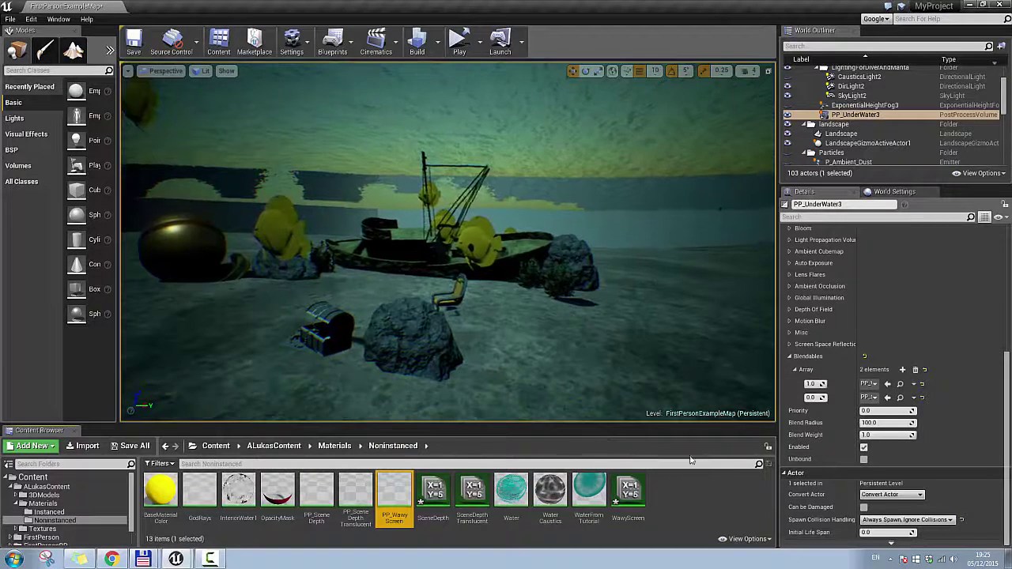
right_click(675, 490)
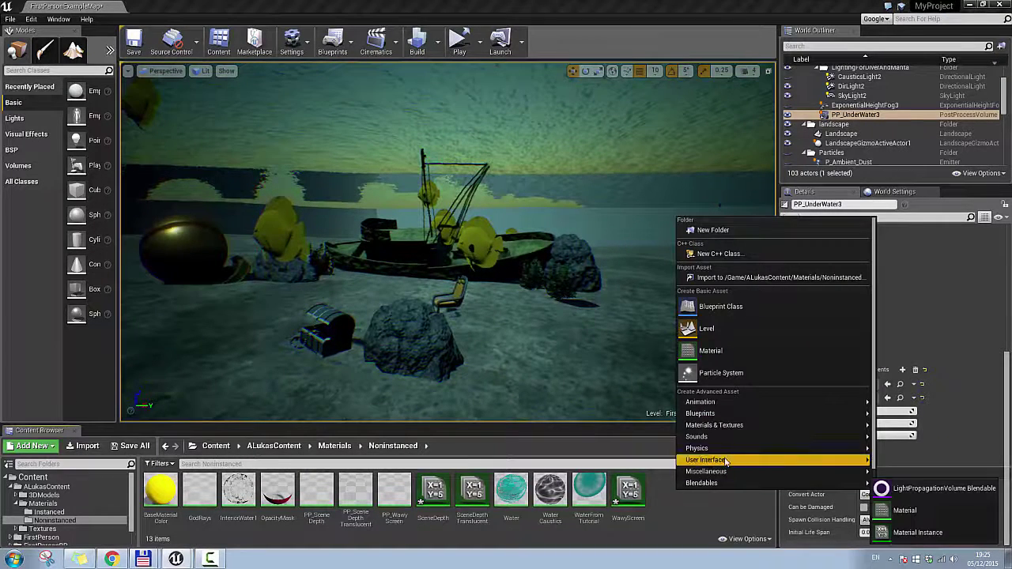
mouse_move(752, 429)
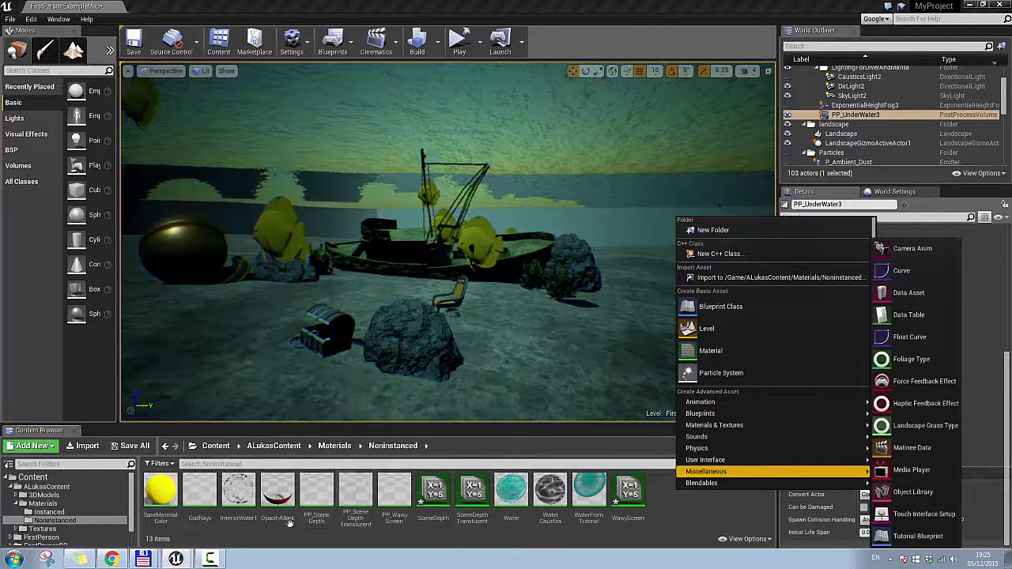
Open the PP_SceneDepth material and look over its scene depth and SceneDepthDivisor nodes.
left_click(330, 502)
double_click(331, 501)
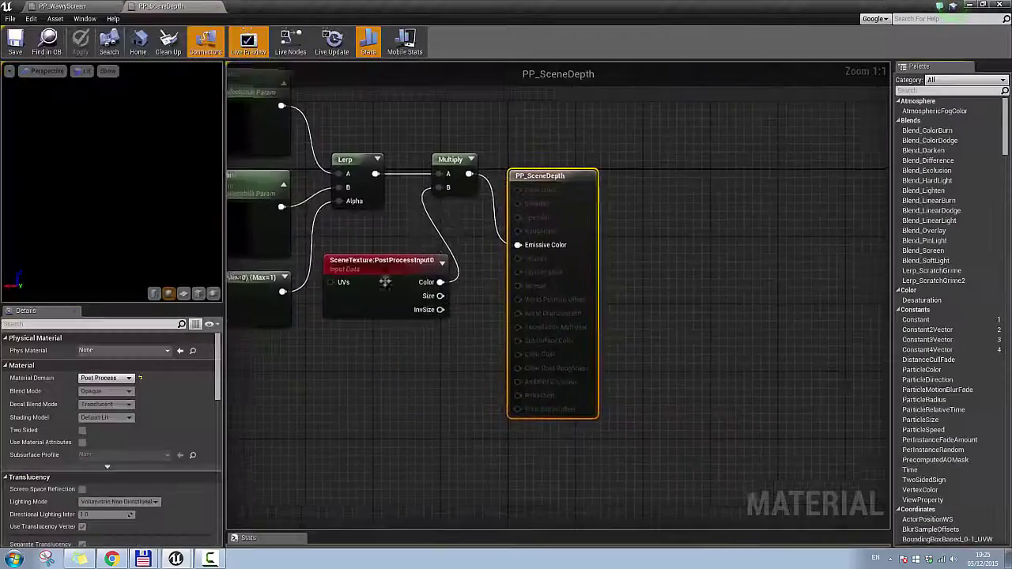
right_click_drag(551, 349, 816, 315)
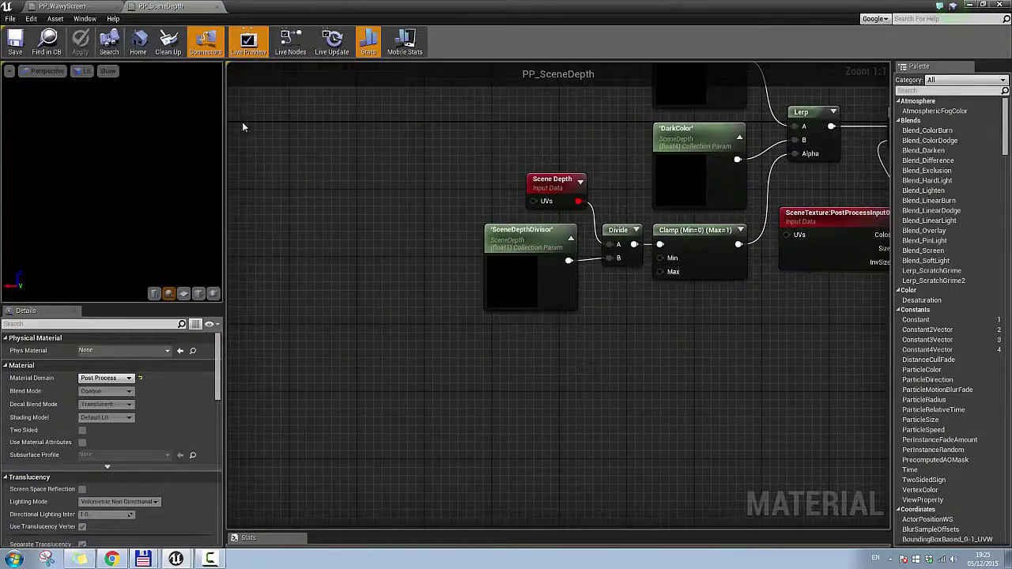
Switch back to the PP_WawyScreen material and add a CollectionParameter node in the empty area below the VTile node.
left_click(66, 6)
right_click_drag(439, 350, 444, 312)
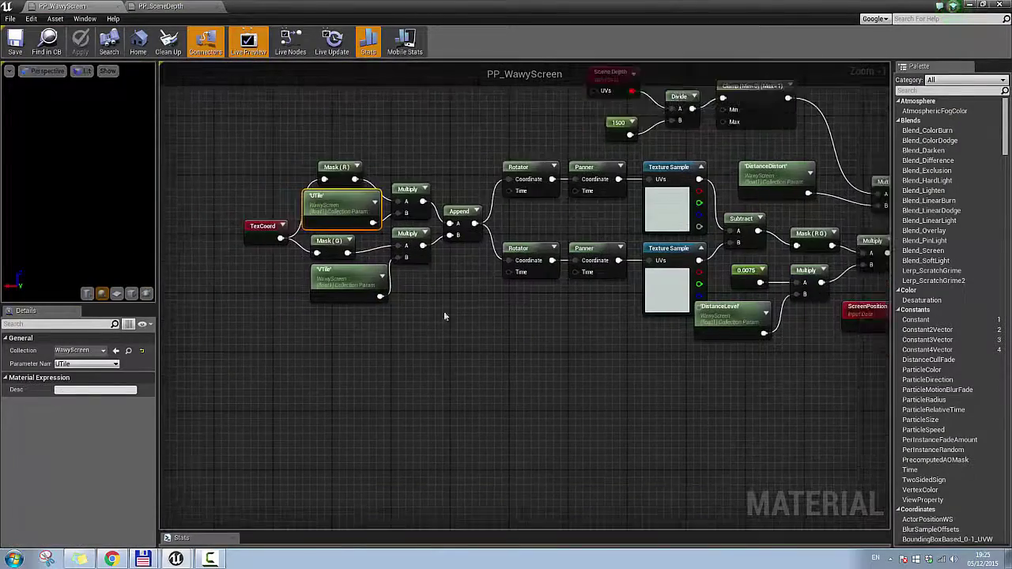
right_click_drag(375, 346, 421, 275)
right_click(422, 275)
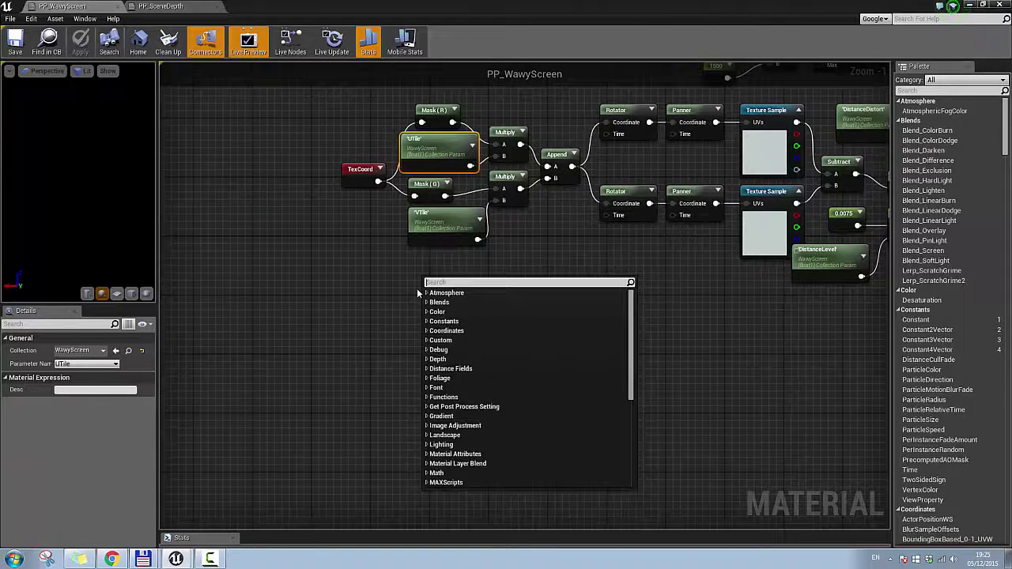
type("para")
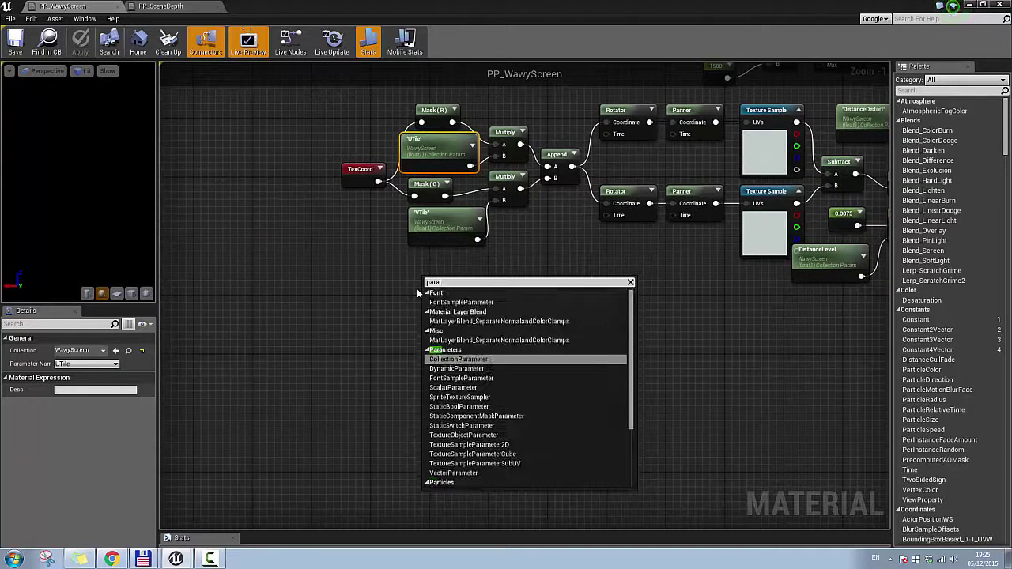
left_click(431, 359)
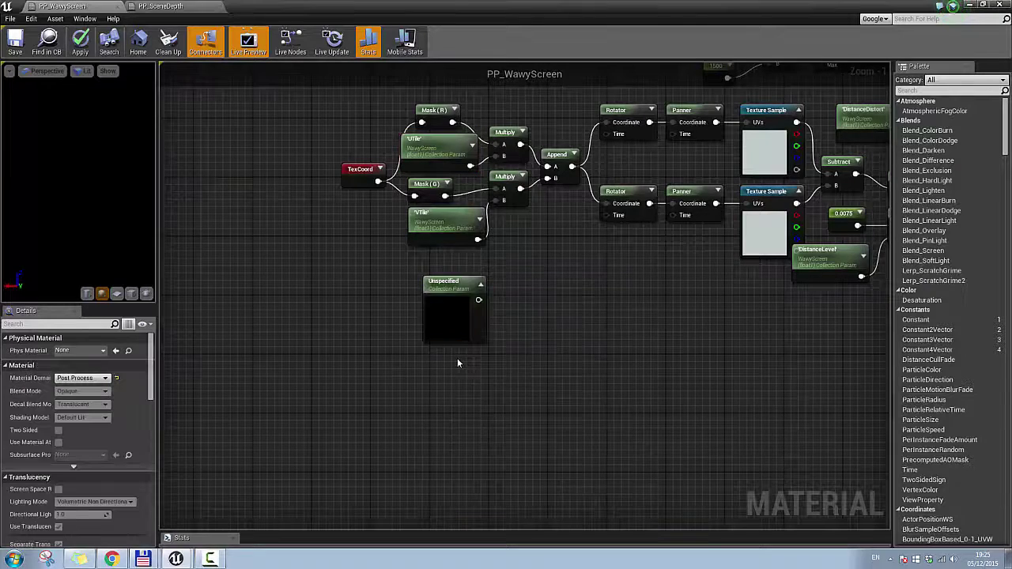
View the parameter collections that can be assigned to the new unspecified node, and remove the node without assigning one.
left_click(469, 323)
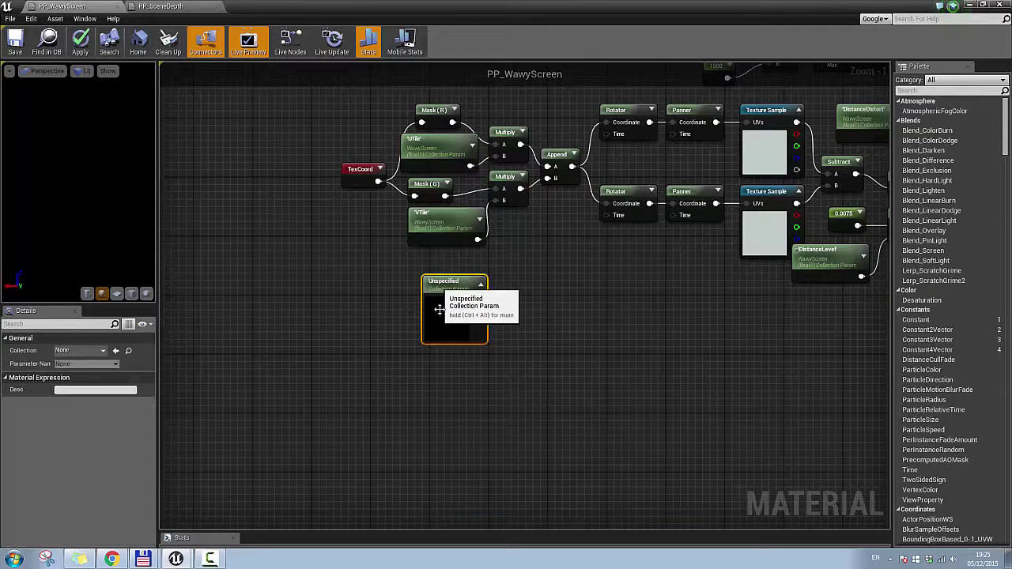
left_click(79, 351)
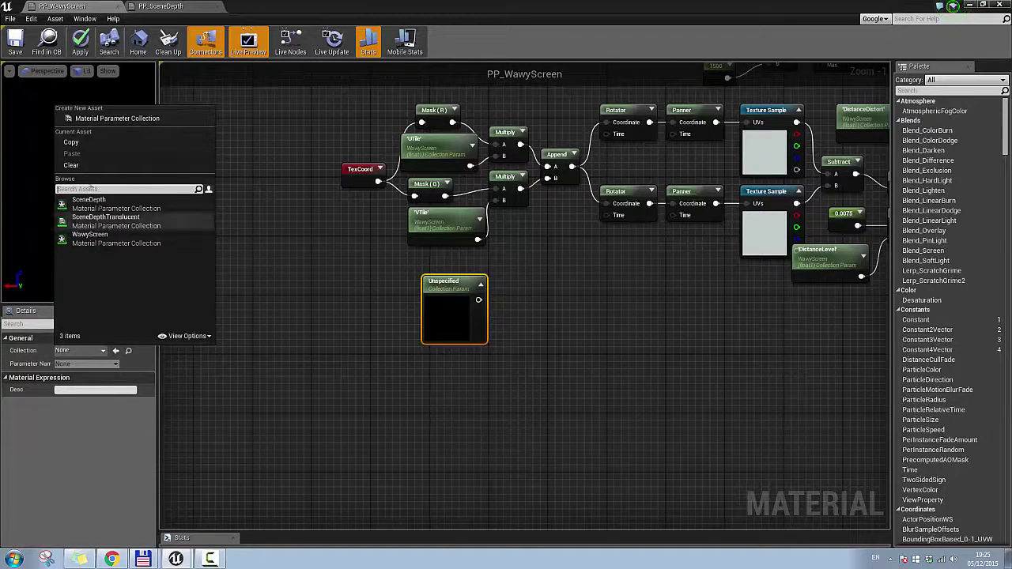
left_click(517, 400)
left_click_drag(374, 269, 551, 409)
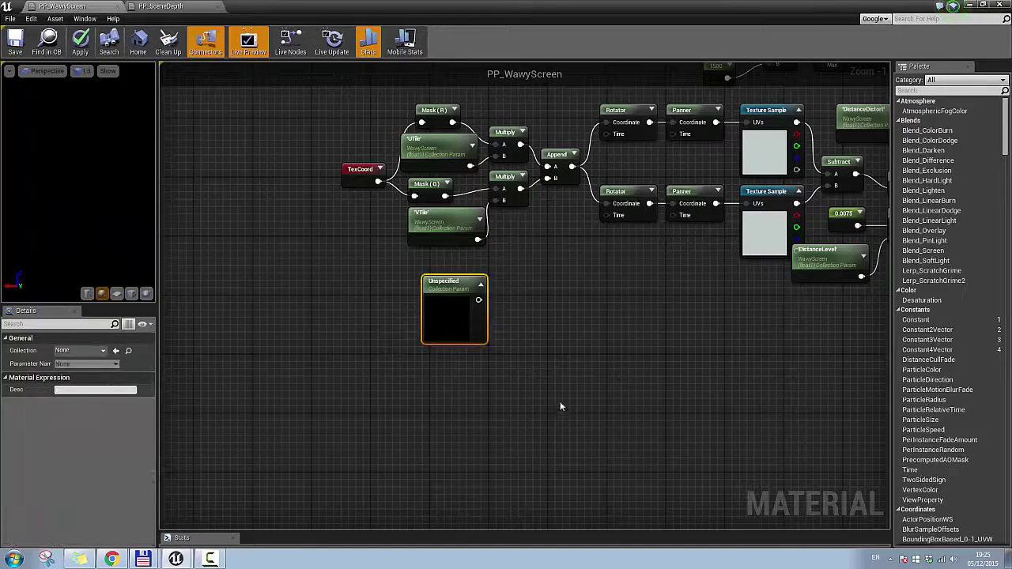
left_click(560, 401)
Inspect the properties of the lower Texture Sample node and the RG mask that follows the subtract node.
right_click_drag(524, 363, 621, 319)
right_click_drag(565, 265, 588, 332)
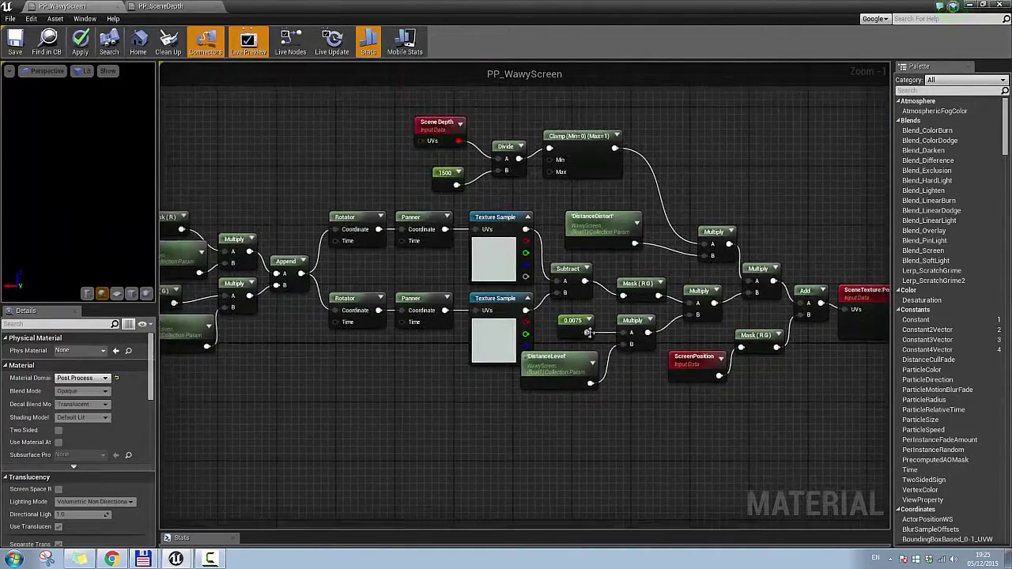
right_click_drag(669, 298, 621, 265)
left_click(450, 224)
left_click(437, 311)
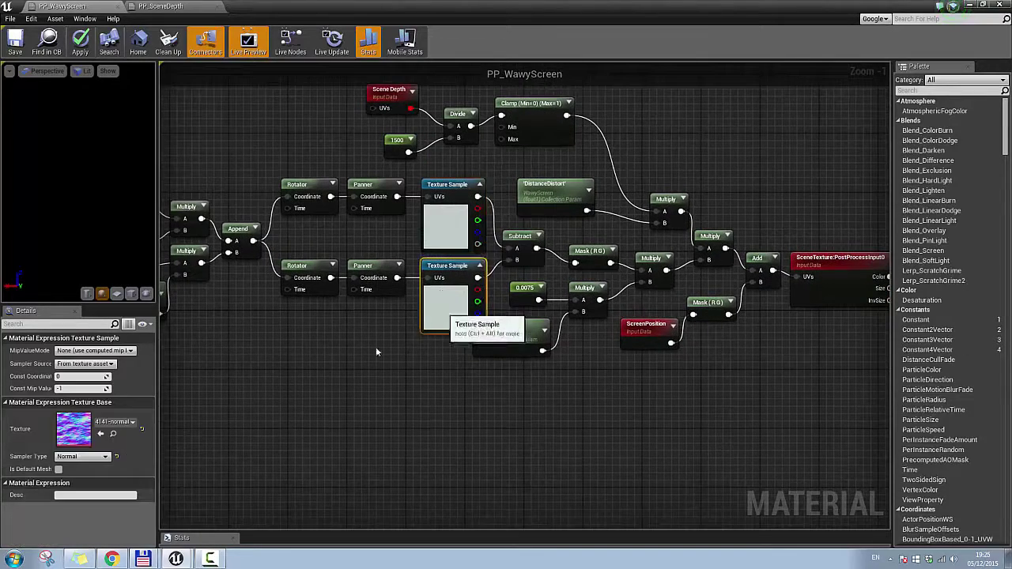
right_click_drag(576, 362, 565, 392)
left_click(584, 281)
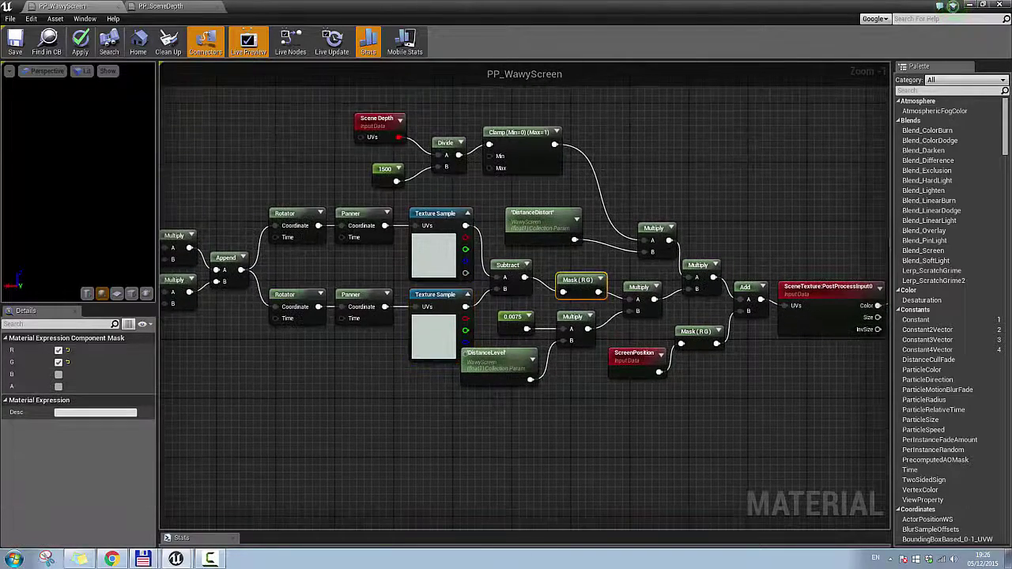
Inspect the DistanceLevel and DistanceDistort collection parameter nodes, shifting them slightly to trace their connections into the multiply nodes.
right_click_drag(614, 347, 588, 347)
left_click(473, 368)
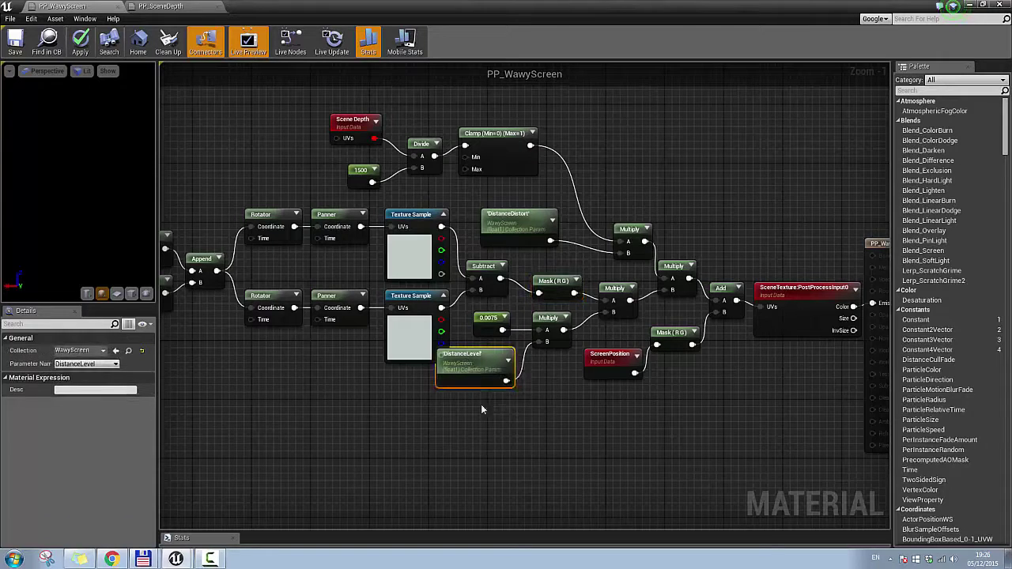
left_click_drag(487, 377, 492, 400)
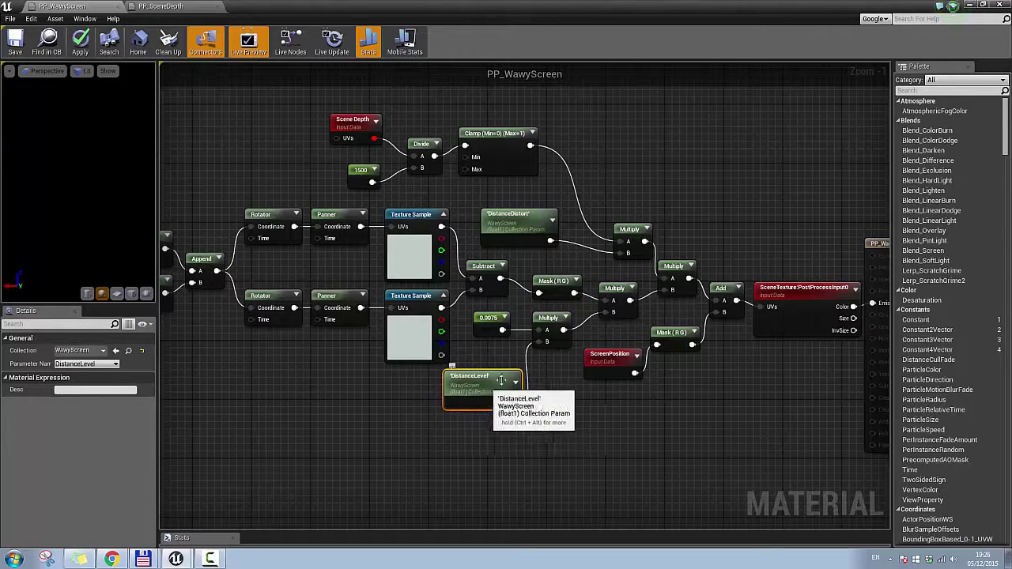
left_click(520, 220)
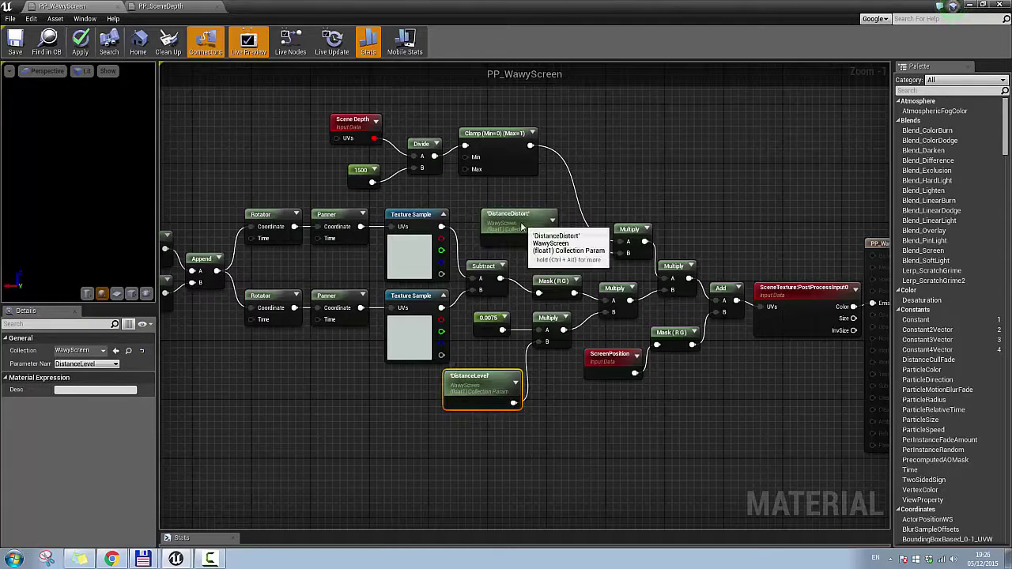
left_click_drag(506, 223, 514, 208)
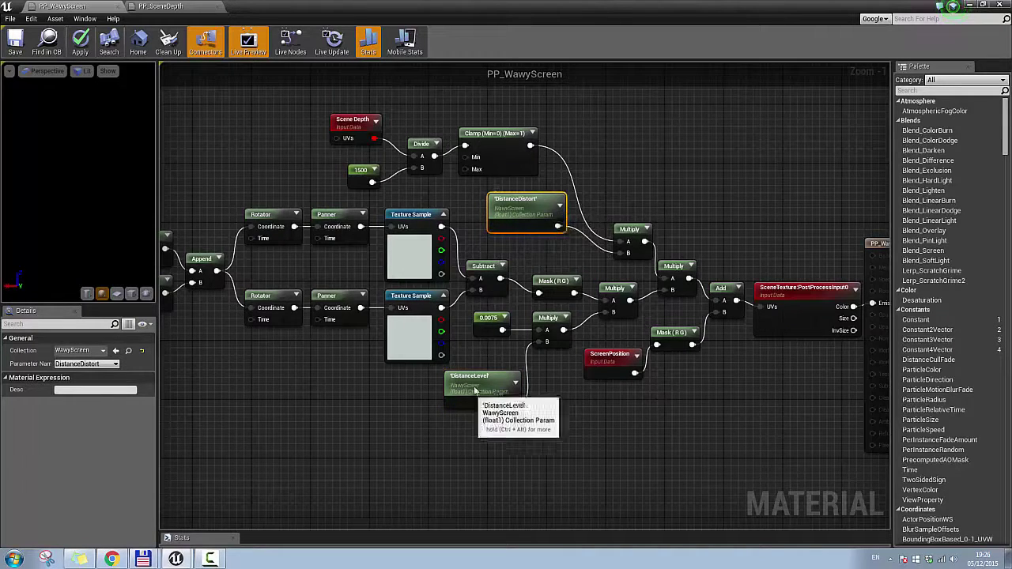
left_click_drag(477, 392, 476, 375)
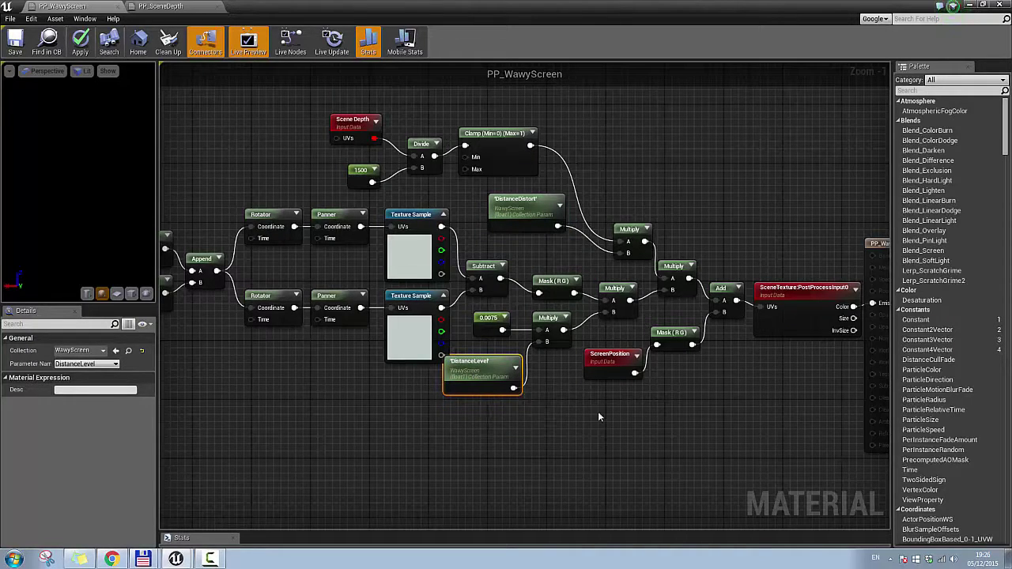
right_click_drag(585, 420, 660, 406)
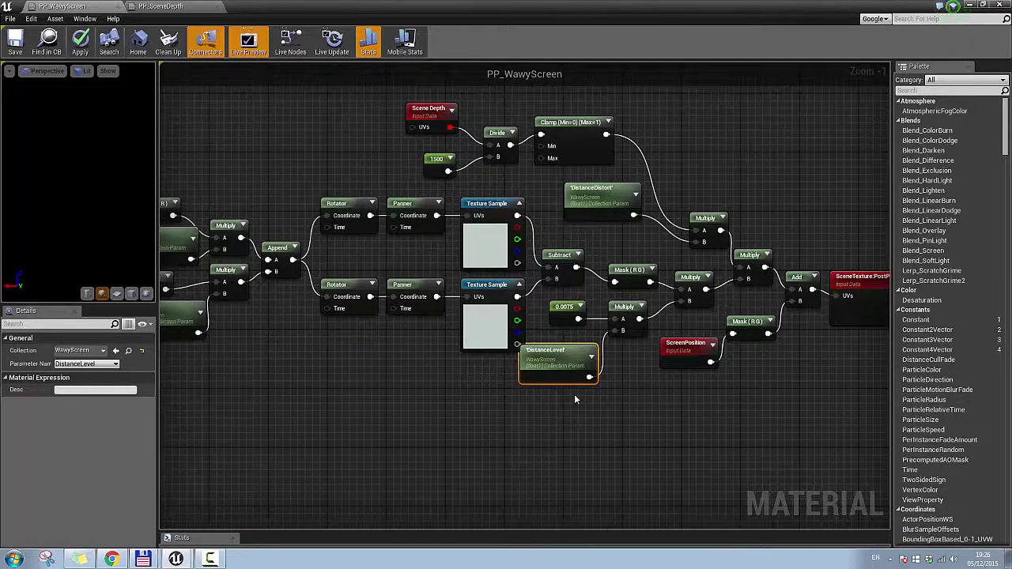
left_click_drag(580, 368, 564, 384)
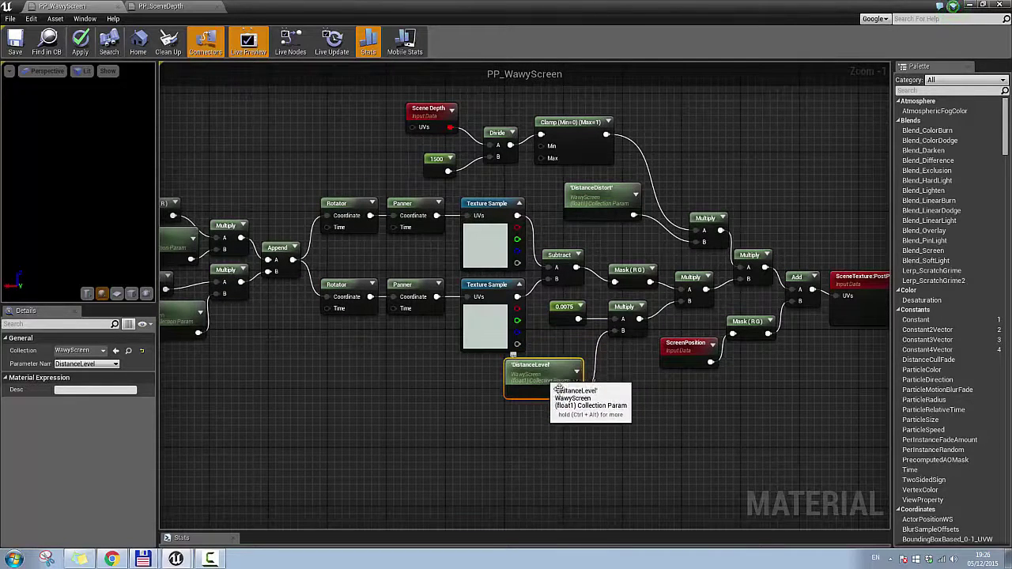
Preview the RG mask after the subtract node on a cube, with the whole cube face in view.
right_click(635, 275)
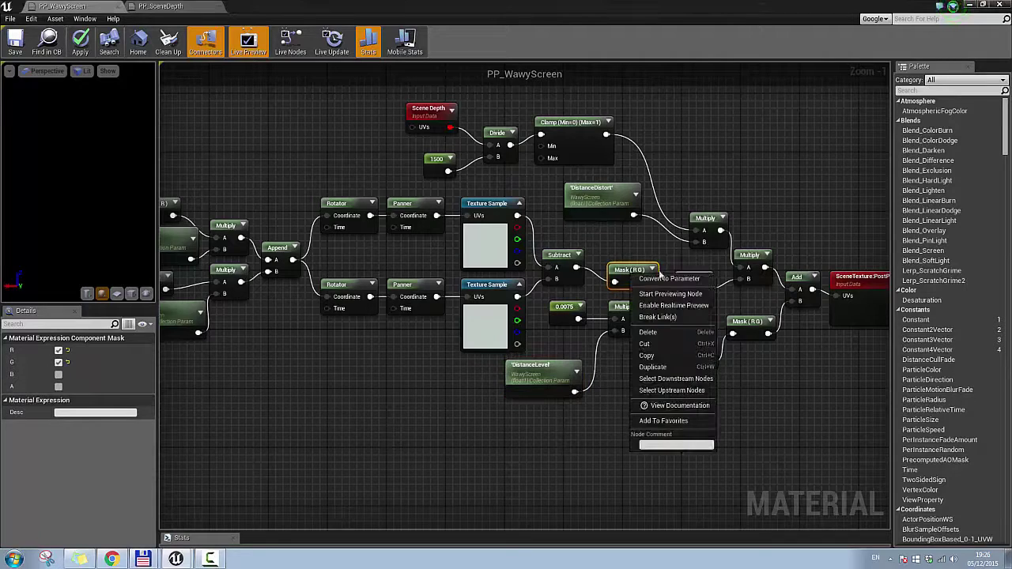
left_click(672, 295)
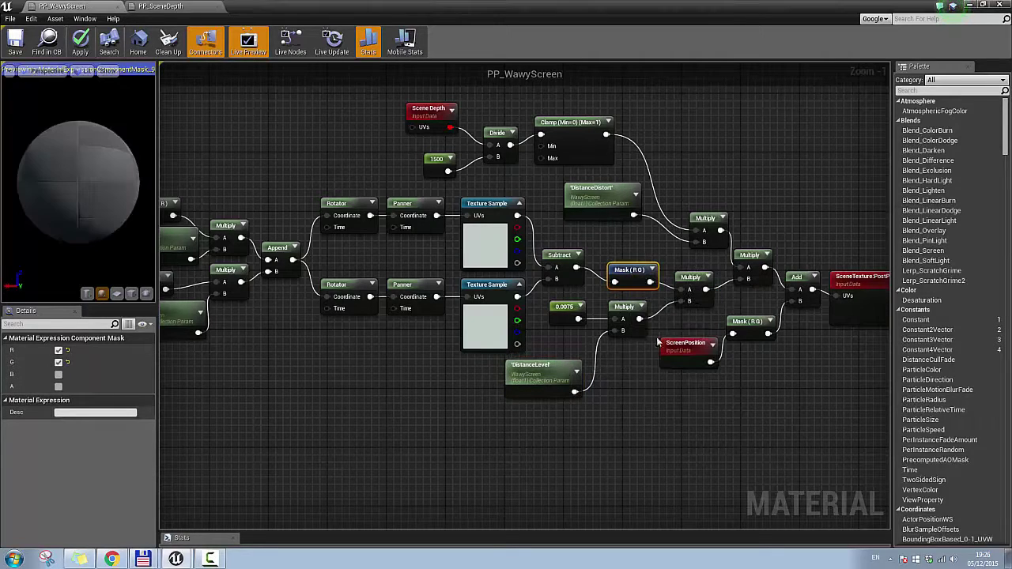
left_click(132, 294)
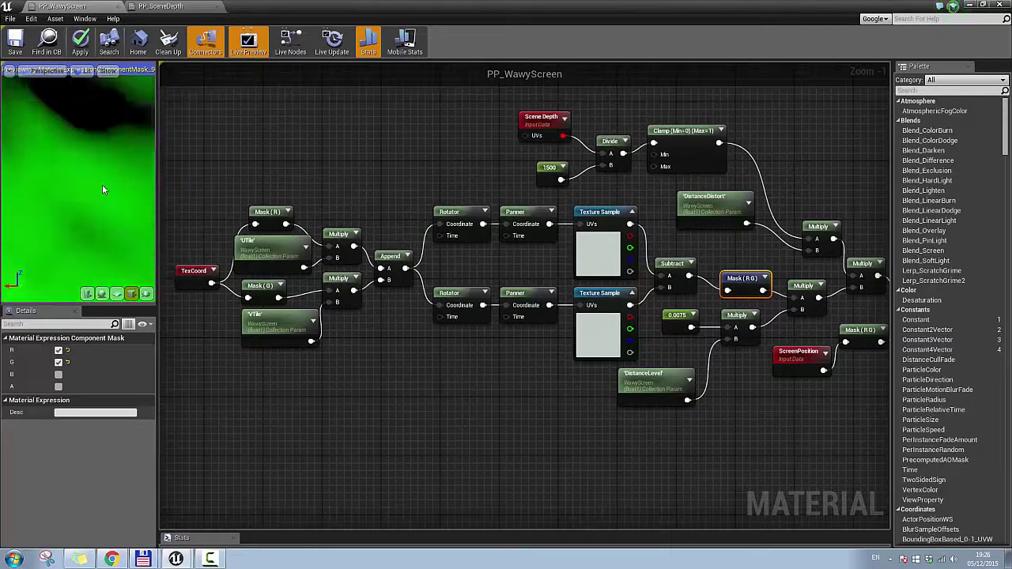
scroll(102, 185, "down", 5)
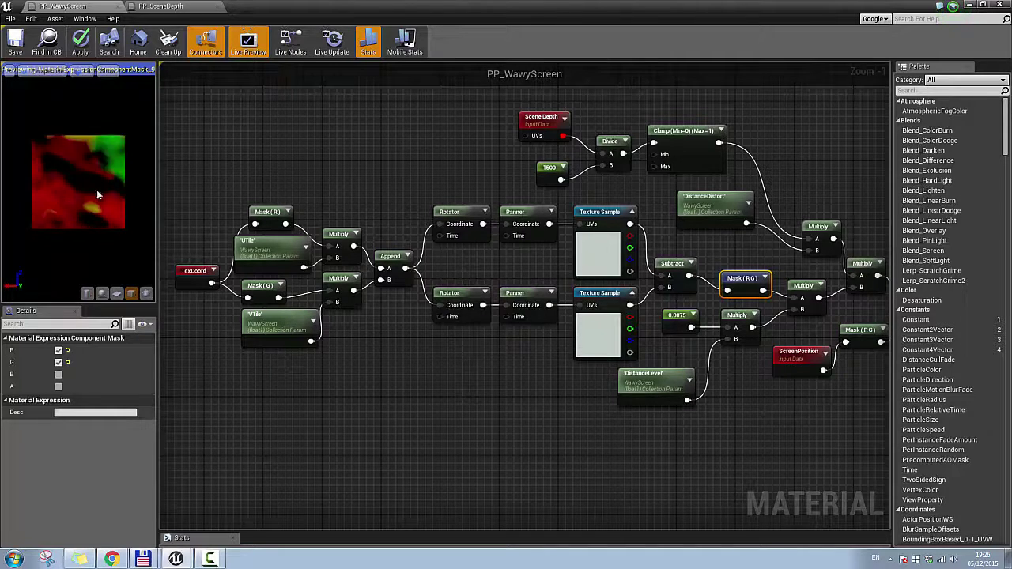
Inspect the Scene Depth node and its divide, clamp and DistanceDistort multiply branch.
right_click_drag(820, 358, 493, 332)
right_click_drag(497, 193, 572, 262)
left_click(285, 168)
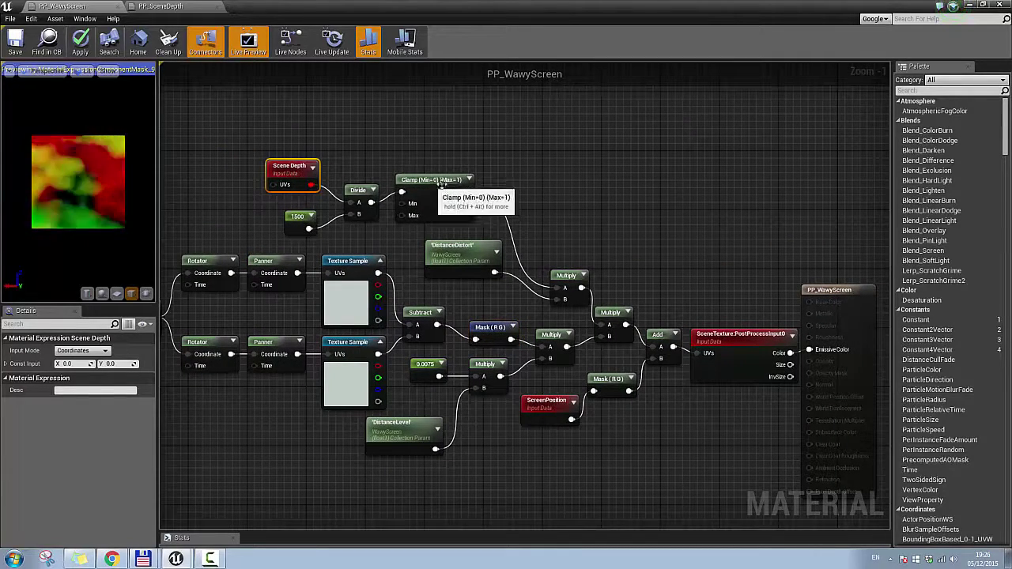
right_click_drag(574, 251, 574, 200)
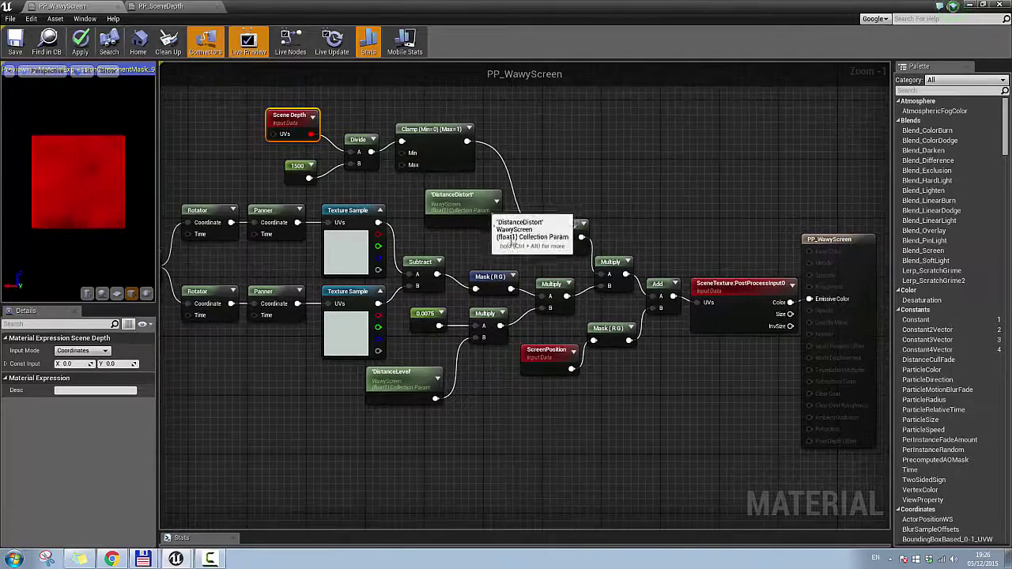
right_click_drag(647, 366, 647, 316)
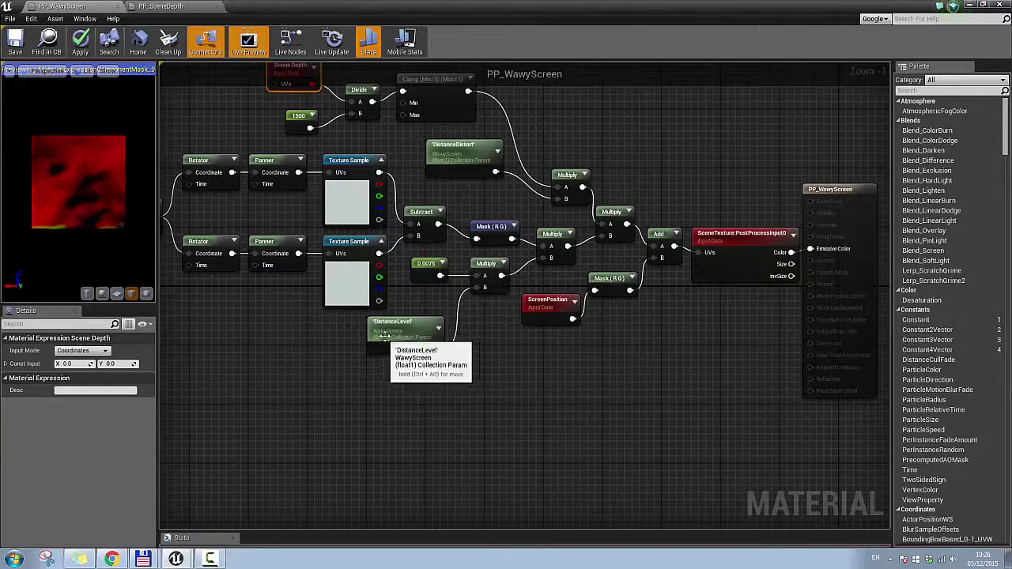
Inspect the ScreenPosition and SceneTexture:PostProcessInput0 nodes that lead into the material's emissive color.
right_click_drag(581, 336, 530, 351)
left_click(489, 318)
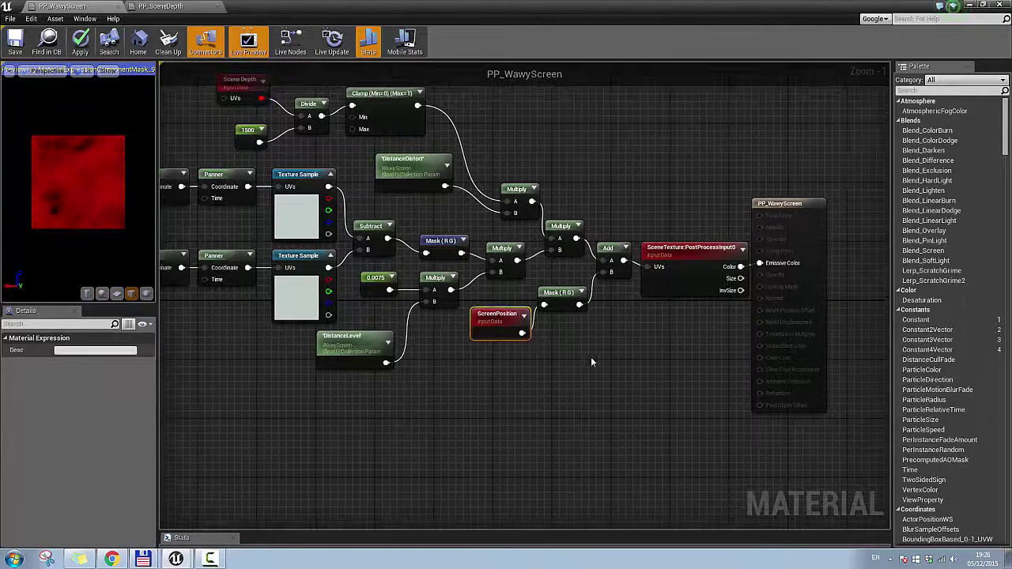
right_click_drag(591, 357, 527, 348)
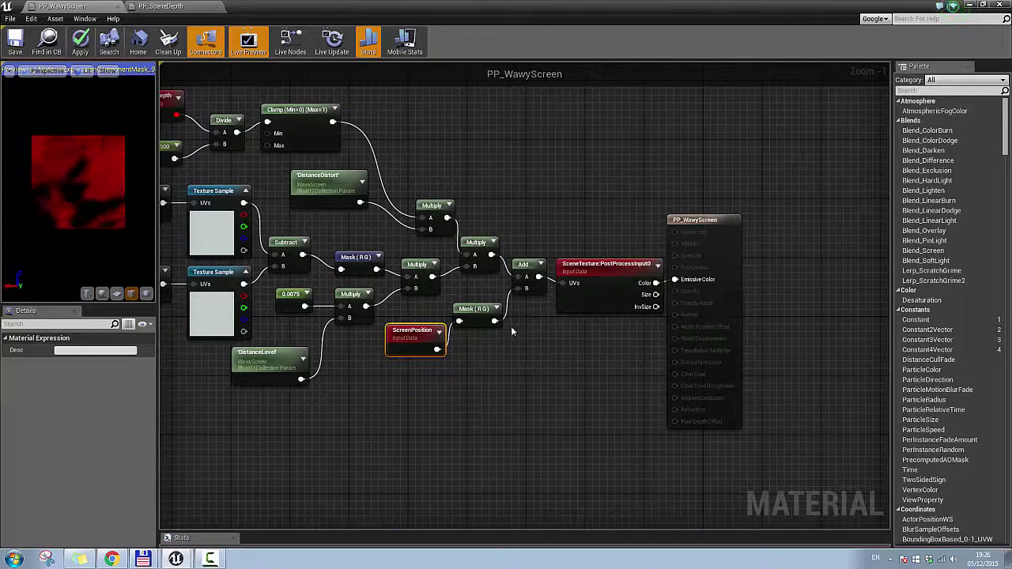
left_click(583, 270)
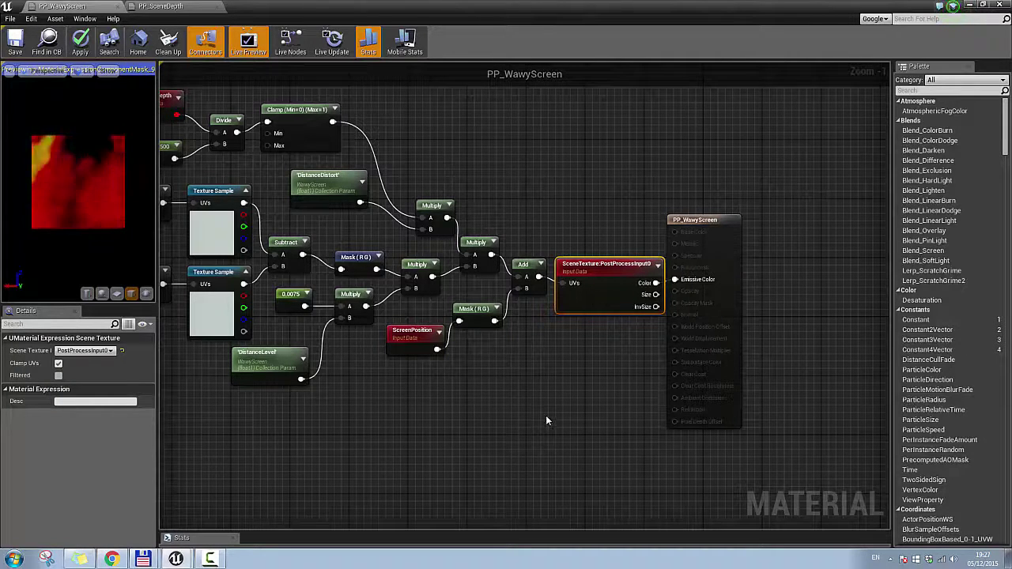
right_click_drag(357, 393, 598, 404)
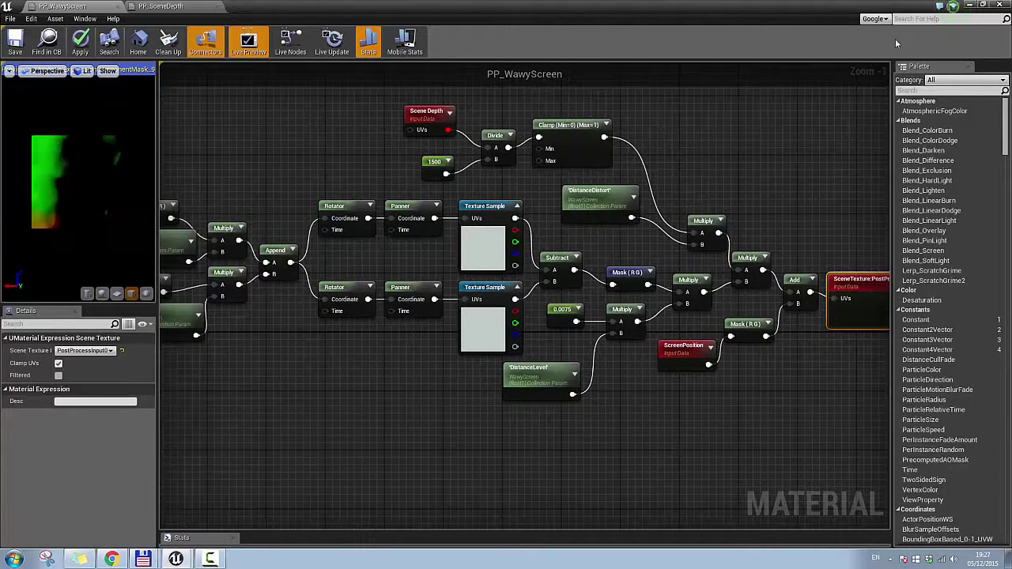
Close the material editor without applying the changes, and open the WawyScreen parameter collection in a window beside the level viewport.
left_click(998, 6)
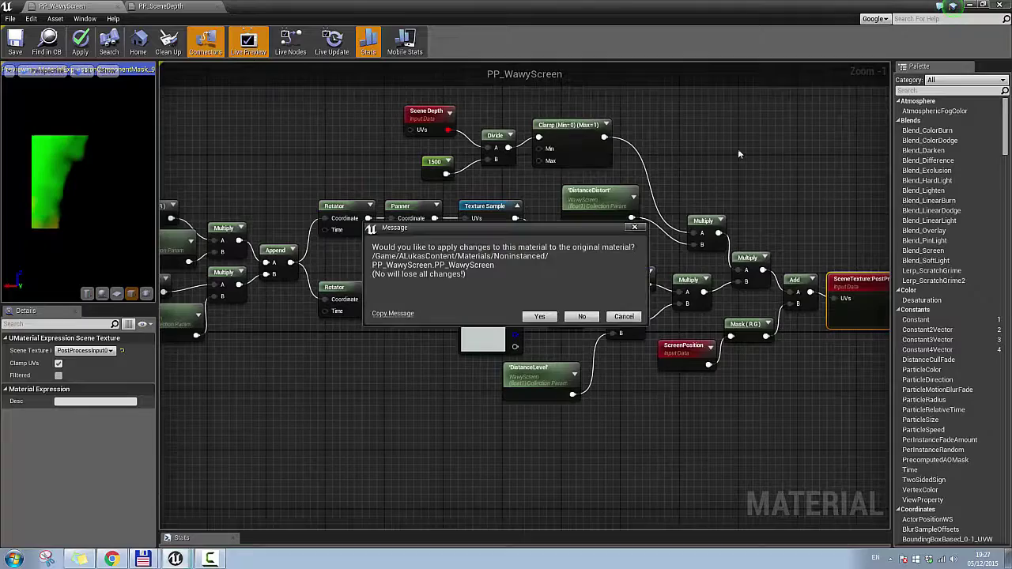
left_click(584, 317)
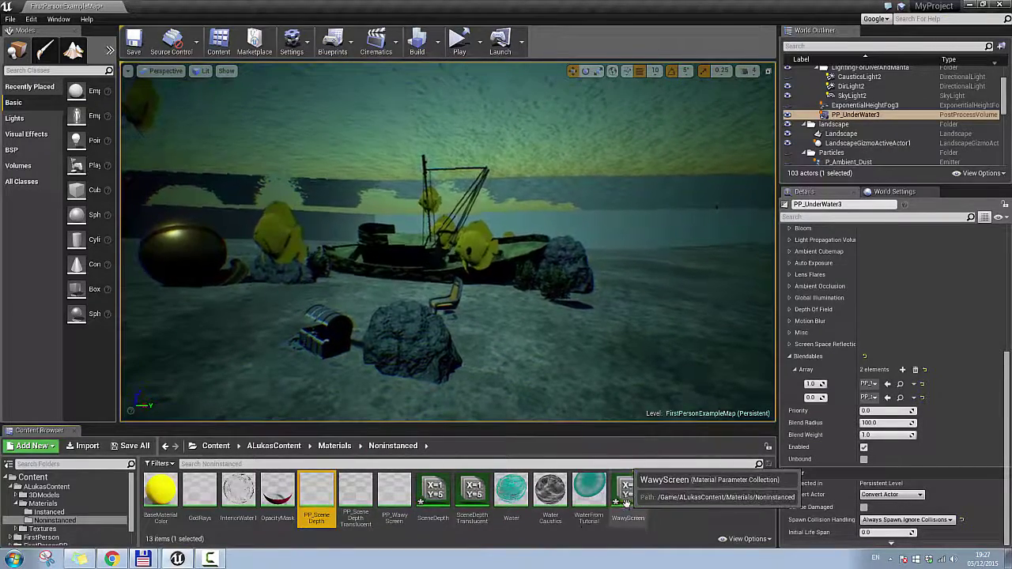
double_click(625, 502)
left_click_drag(498, 5, 886, 16)
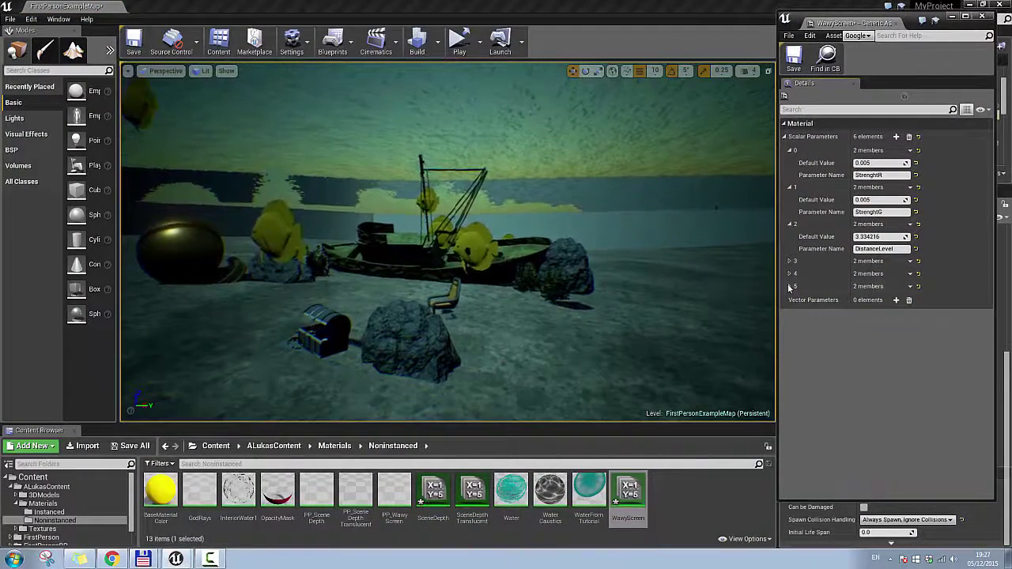
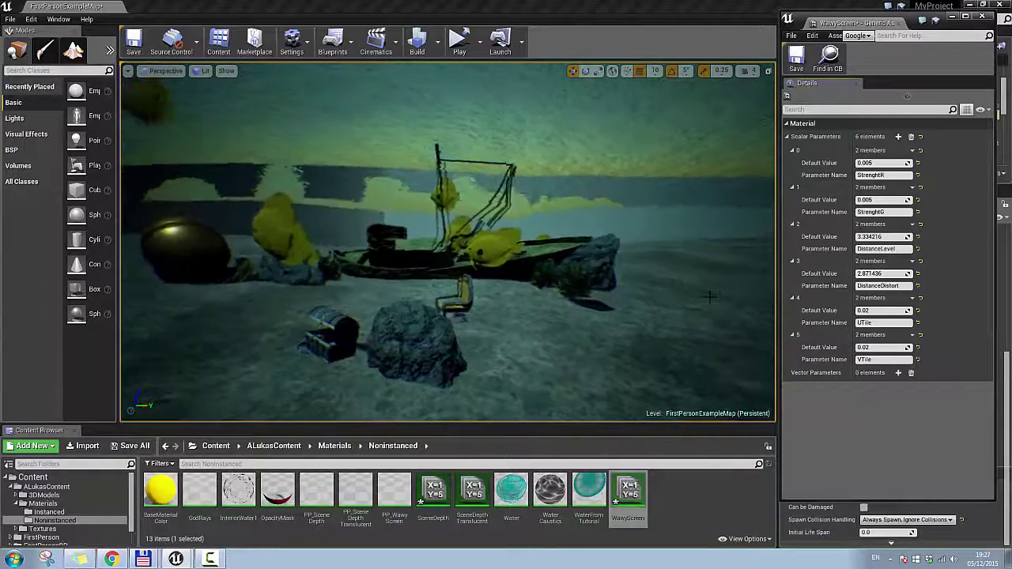
Adjust the WawyScreen collection's default values to about 1.17 for DistanceDistort and about 0.167 for UTile.
mouse_move(881, 274)
left_mouse_down()
mouse_move(853, 274)
mouse_move(864, 274)
left_mouse_up()
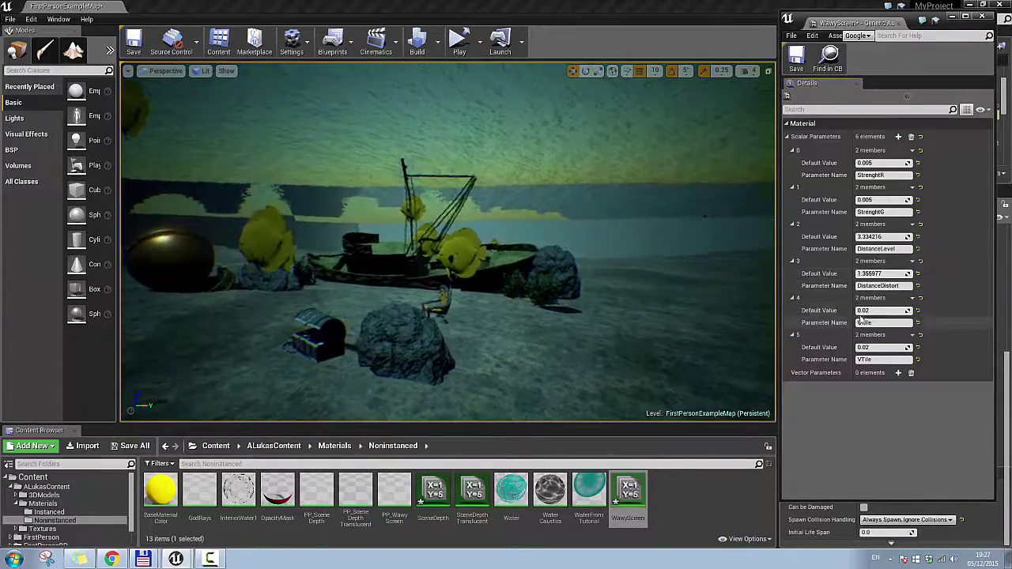
mouse_move(866, 310)
left_mouse_down()
mouse_move(890, 310)
mouse_move(853, 311)
left_mouse_up()
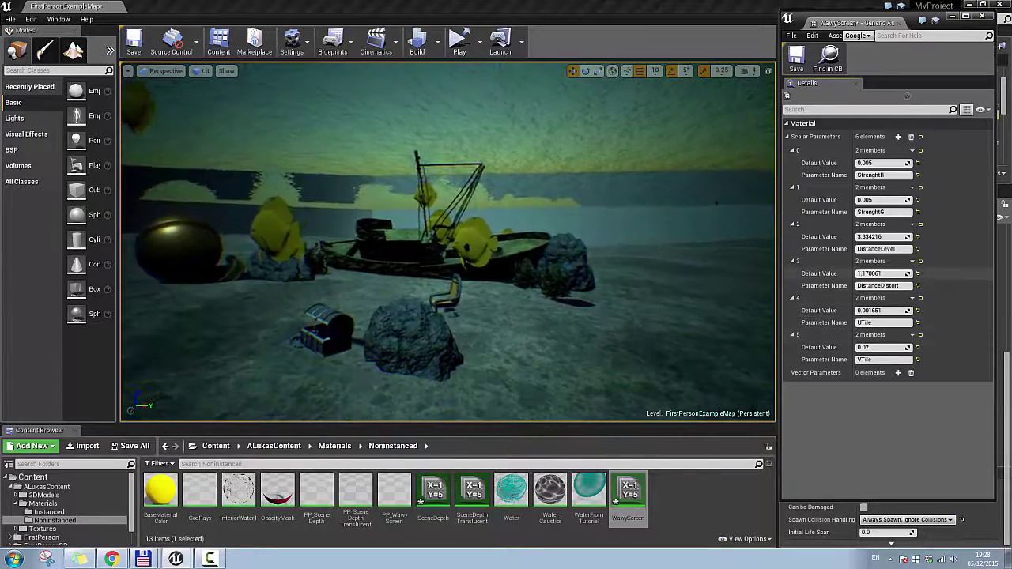
left_click_drag(864, 311, 876, 310)
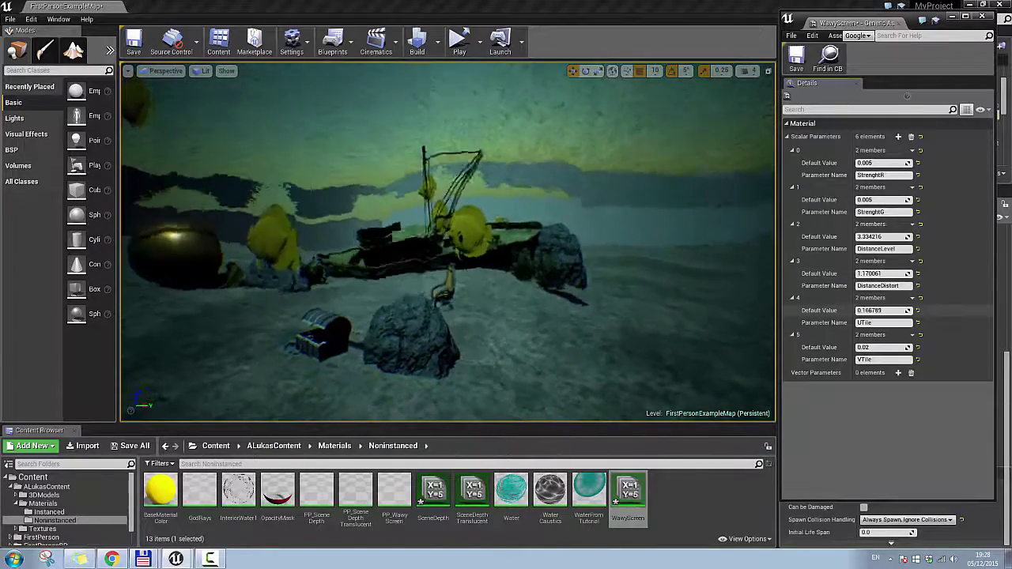
Try UTile at 0.5 in the WawyScreen collection, lower DistanceDistort to about -0.004, and set UTile to 0.02.
left_click(864, 312)
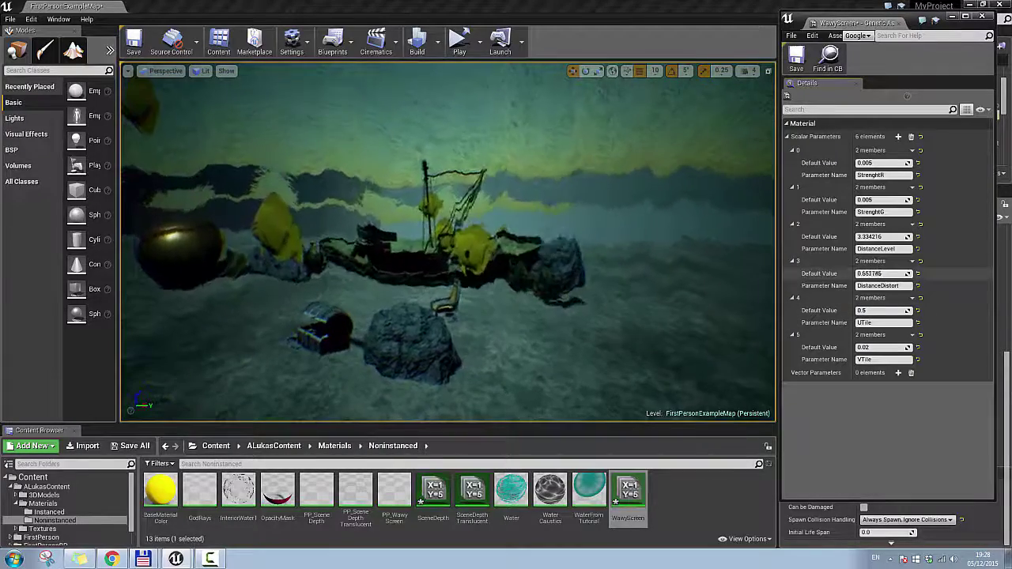
left_click_drag(869, 273, 876, 274)
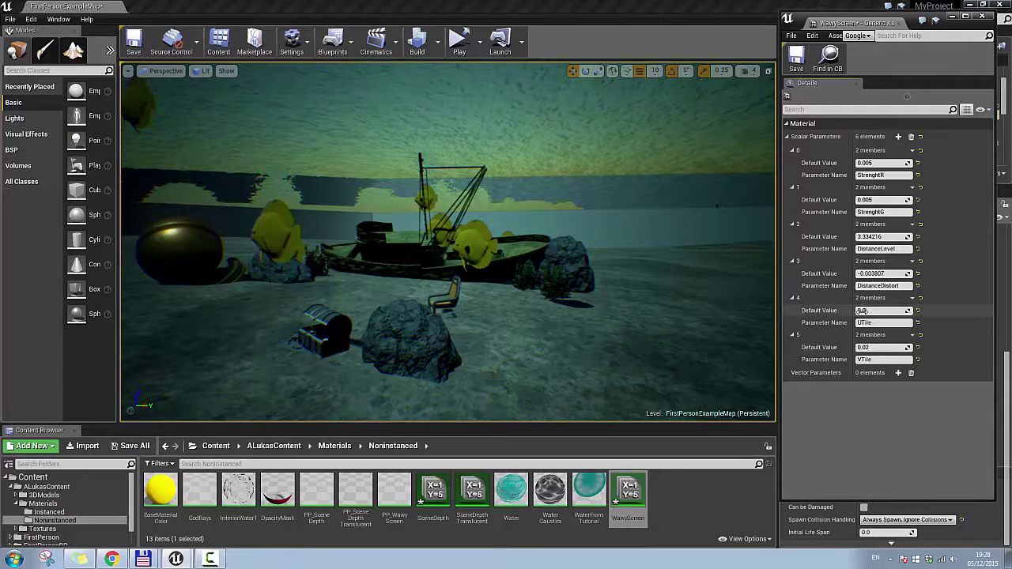
left_click(863, 310)
type("0.02")
key("Return")
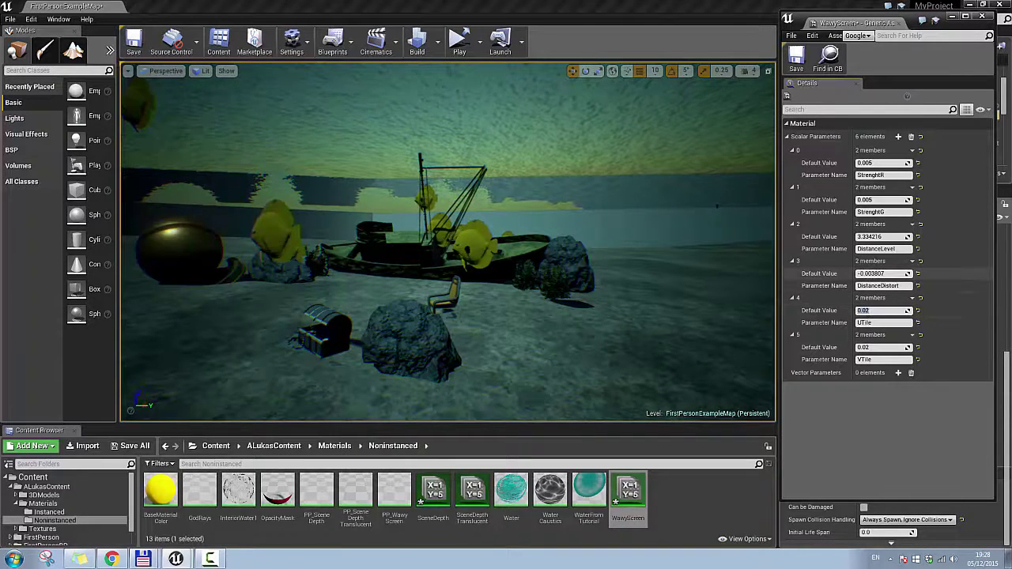
Set the collection's DistanceDistort default value to 0.5, check the distortion in the level viewport, and close the collection window.
mouse_move(870, 273)
left_mouse_down()
mouse_move(901, 274)
mouse_move(869, 274)
left_mouse_up()
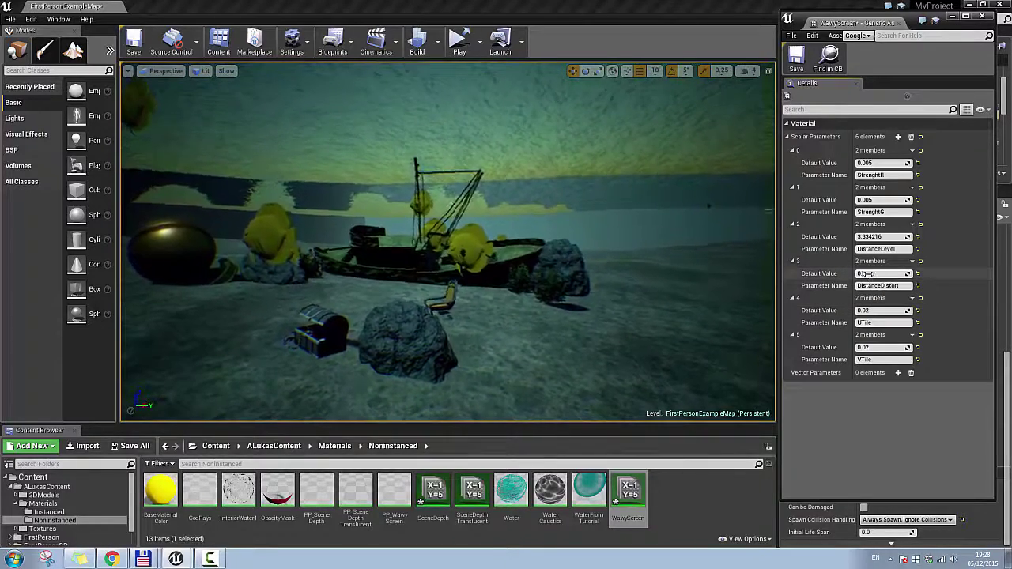
right_click_drag(633, 245, 664, 273)
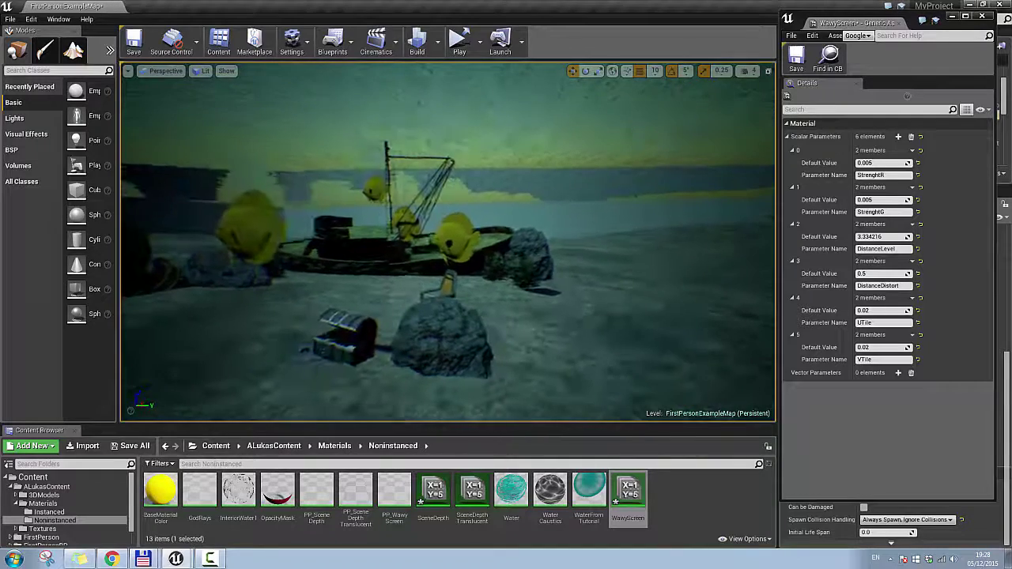
left_click(984, 17)
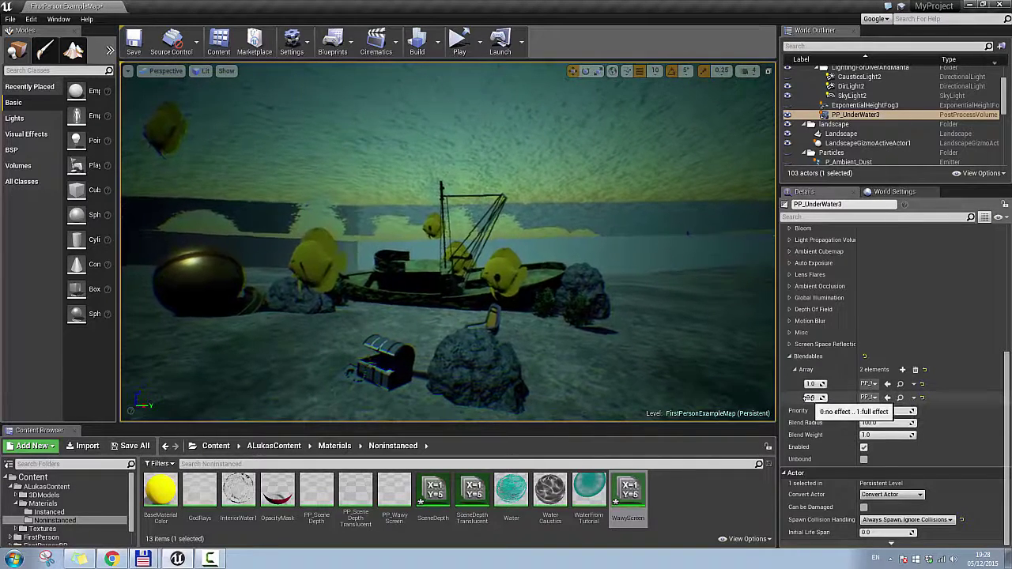
Raise the weight of PP_UnderWater3's second blendable to 1.0 and locate its material among the project assets.
left_click_drag(810, 398, 846, 398)
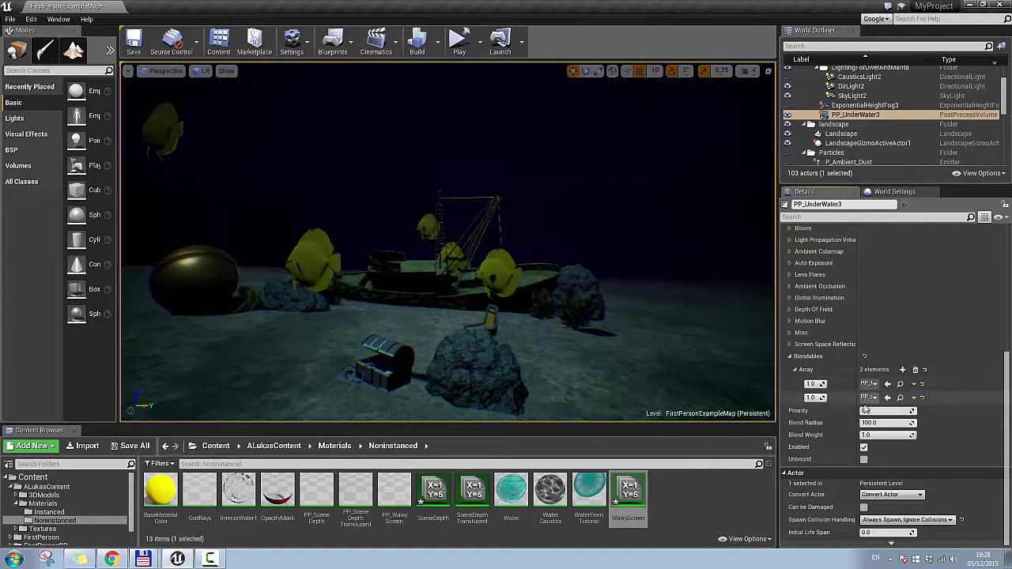
left_click(900, 398)
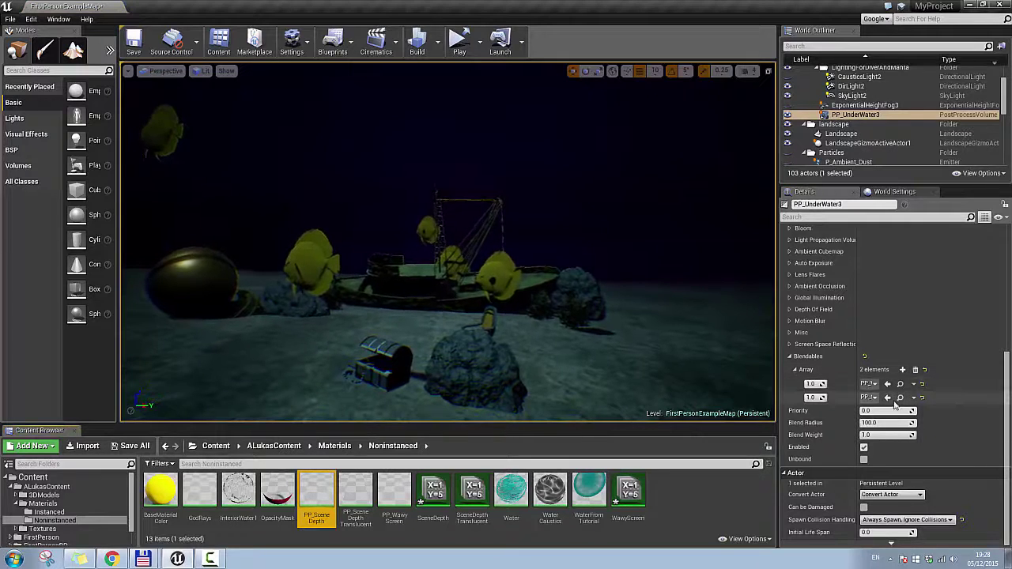
Empty PP_UnderWater3's Blendables array and add an asset reference element that uses the PP_WawyScreen material.
left_click(917, 370)
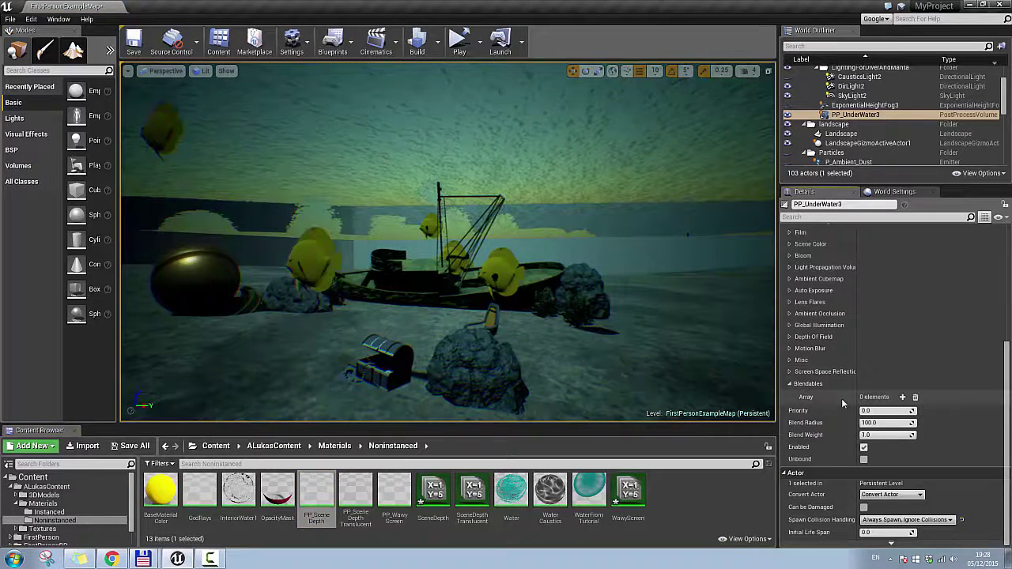
left_click(903, 397)
left_click(884, 412)
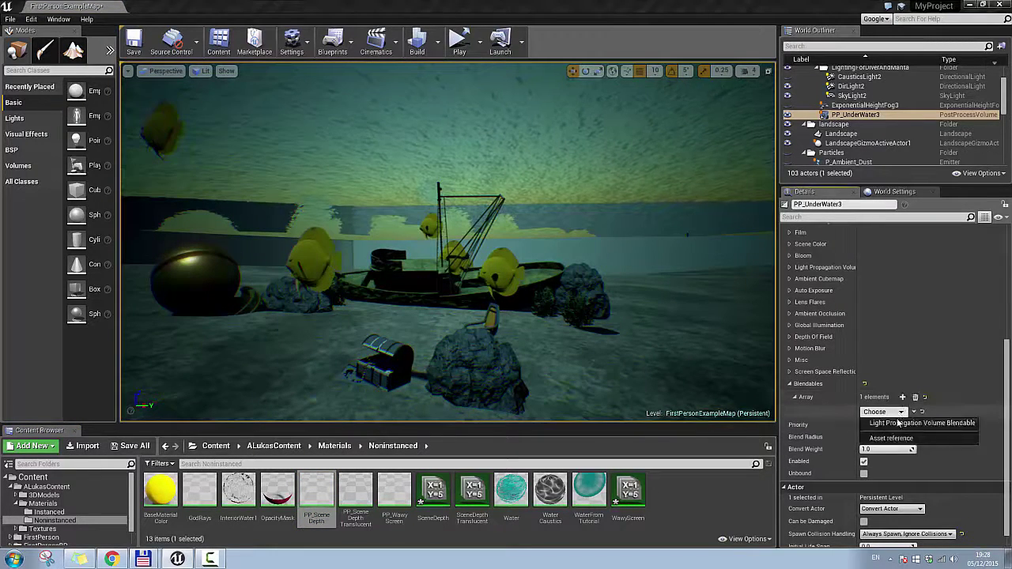
left_click(892, 439)
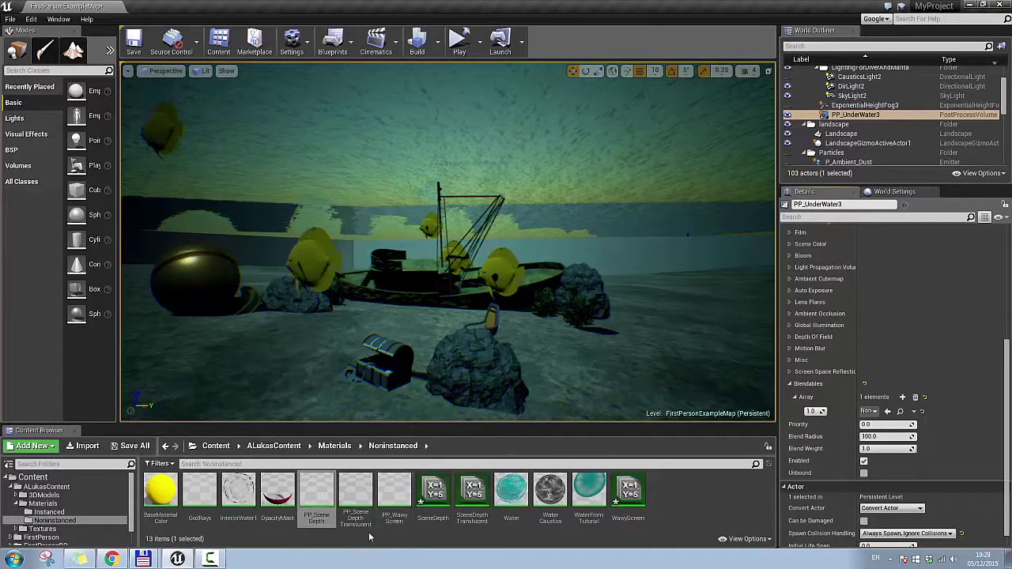
left_click_drag(386, 495, 870, 411)
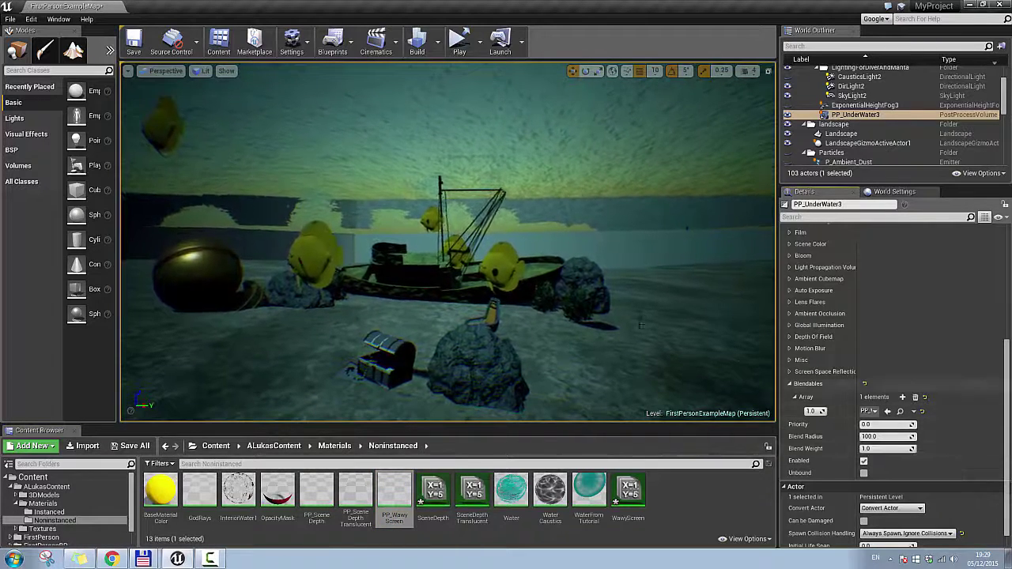
Add a second asset reference element to the Blendables array and assign the PP_SceneDepth material to it.
left_click(902, 397)
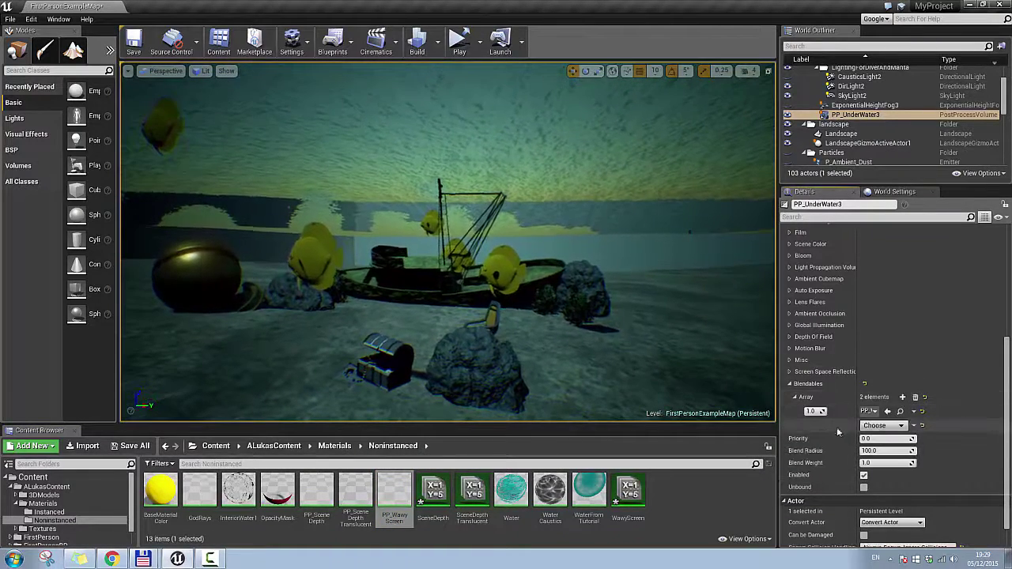
left_click(884, 425)
left_click(898, 452)
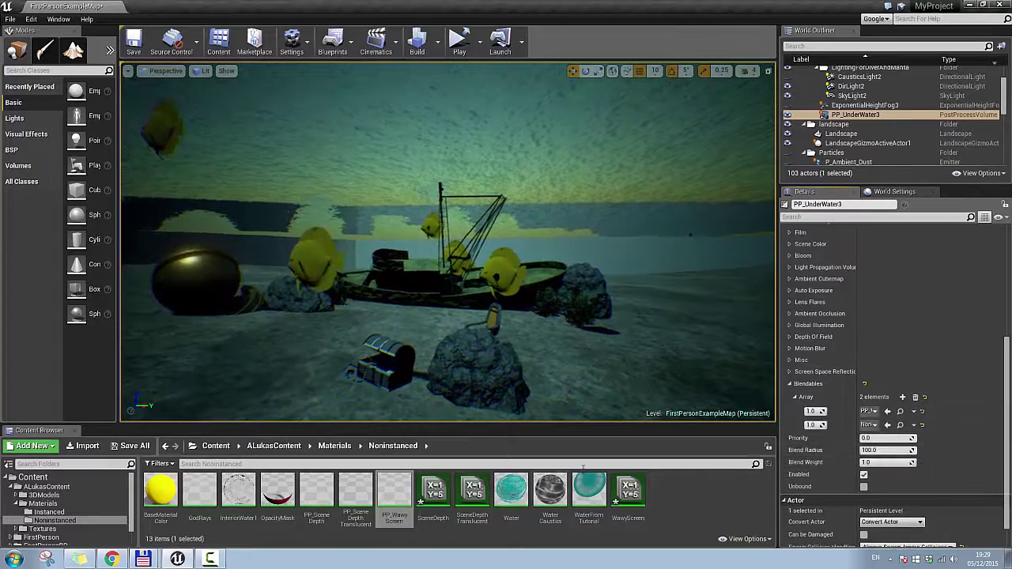
left_click(316, 494)
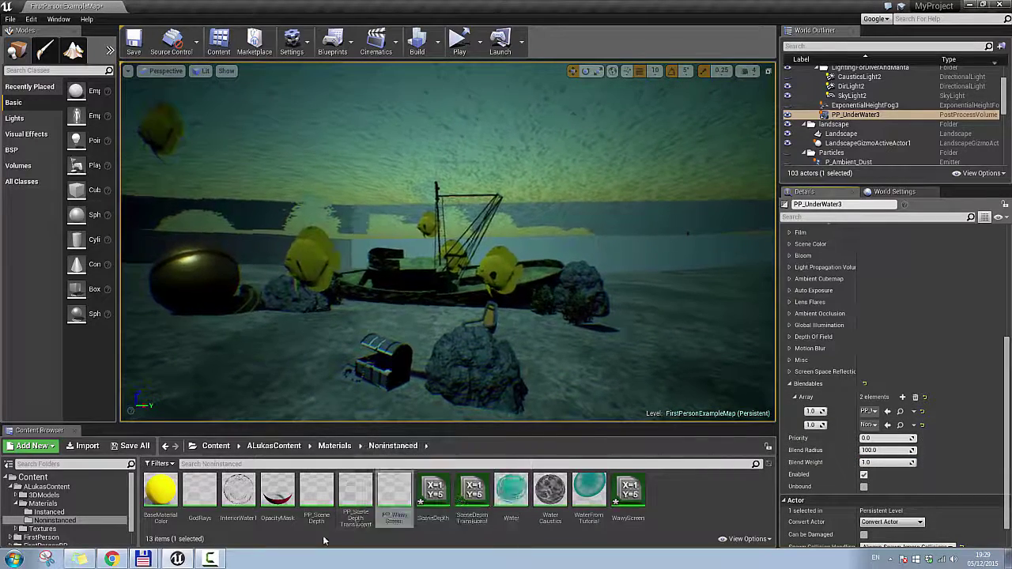
left_click(887, 425)
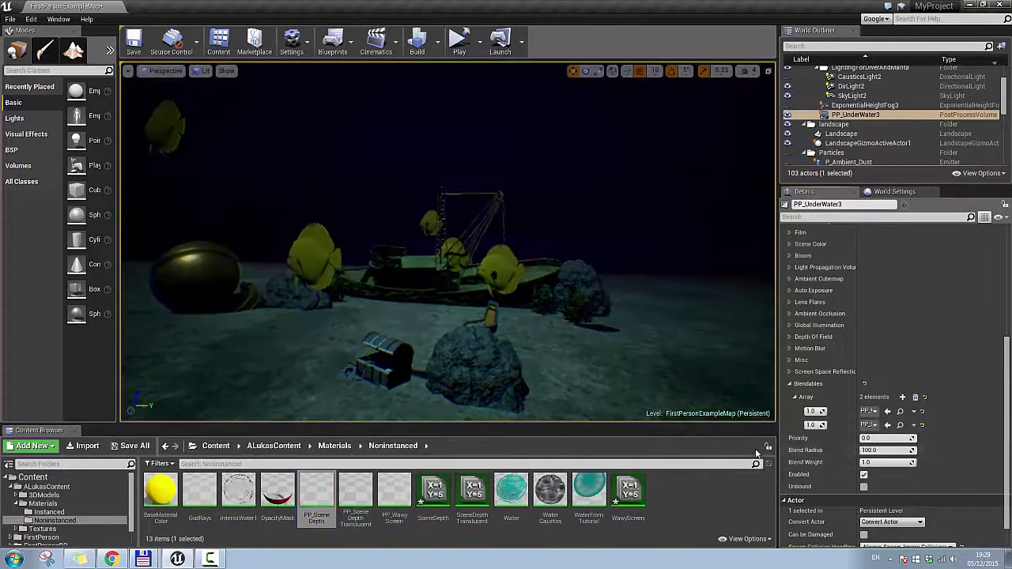
View the depth darkening around the boat, and open the PP_SceneDepth material full size with a widened graph area.
right_click_drag(448, 242, 590, 219)
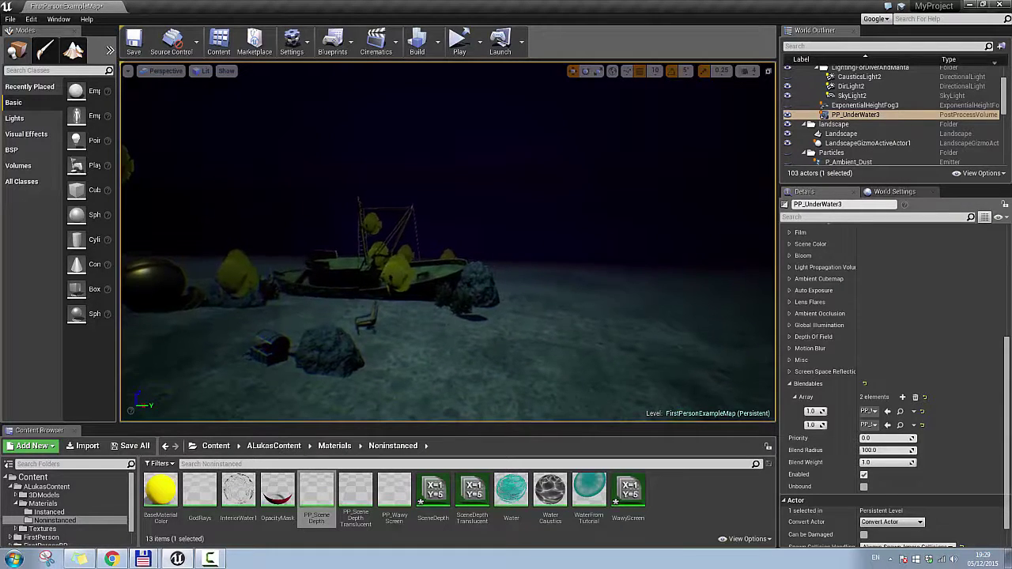
right_click_drag(447, 242, 427, 213)
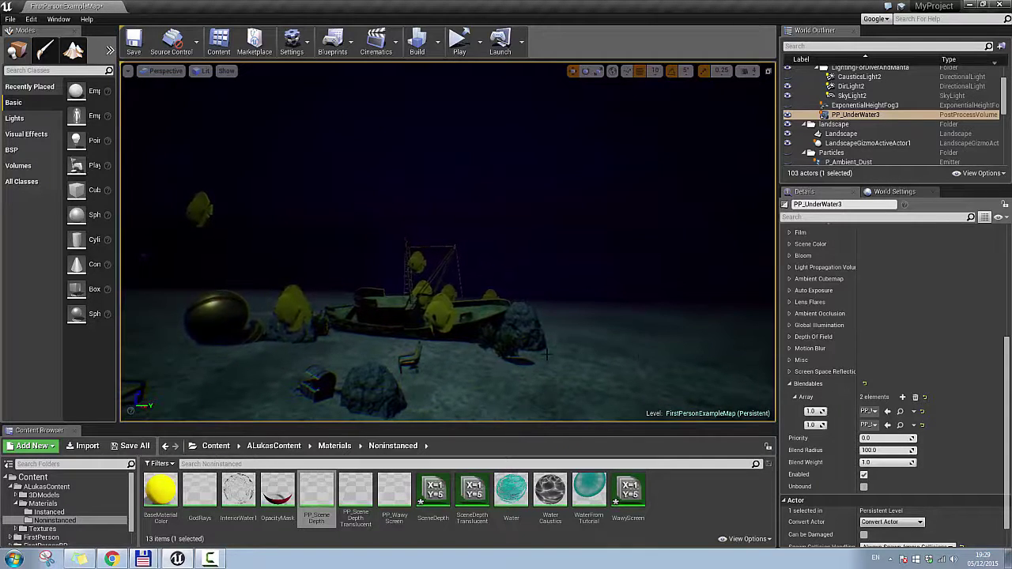
double_click(317, 492)
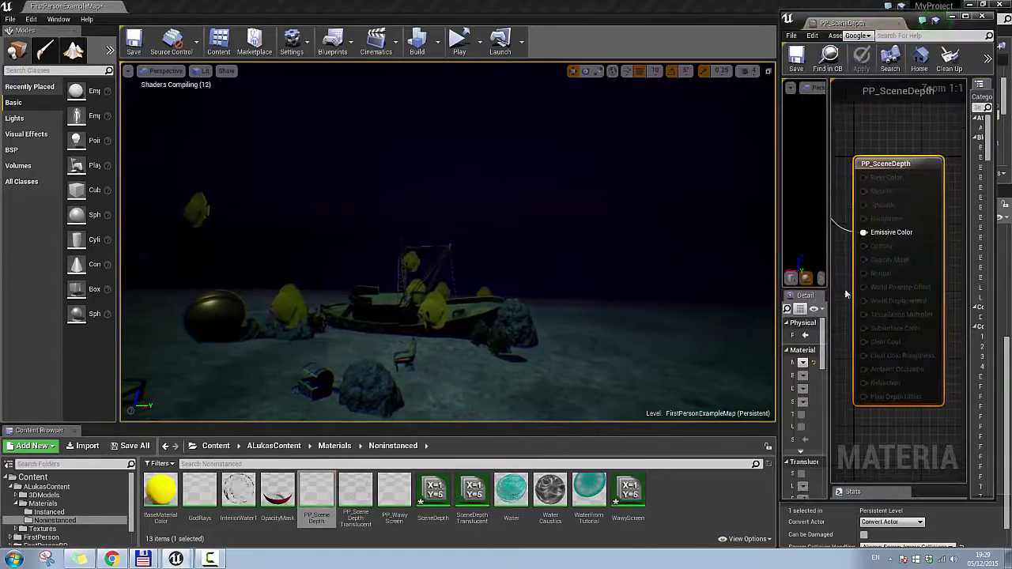
left_click_drag(914, 19, 545, 0)
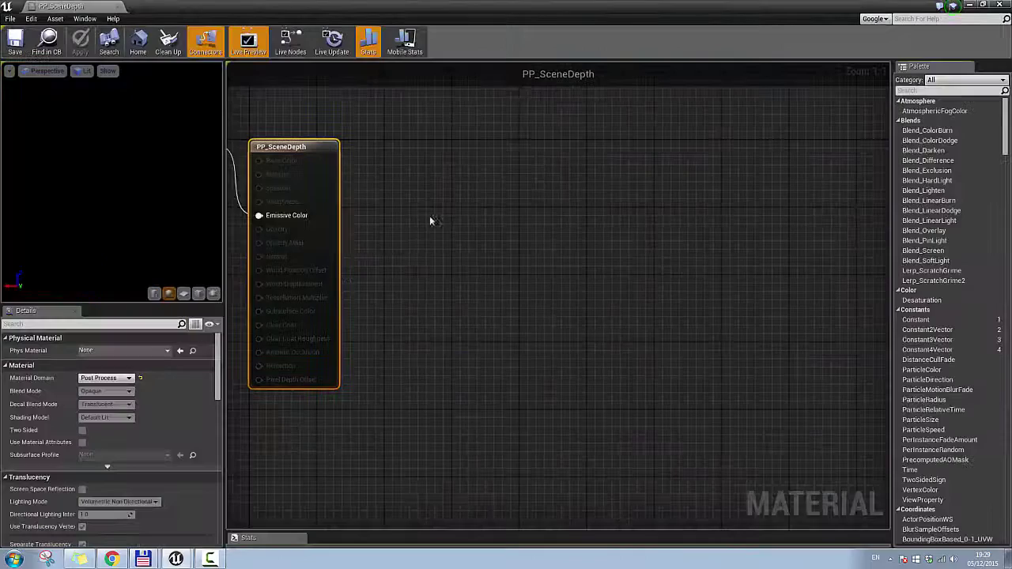
right_click_drag(332, 298, 472, 287)
right_click_drag(280, 271, 525, 276)
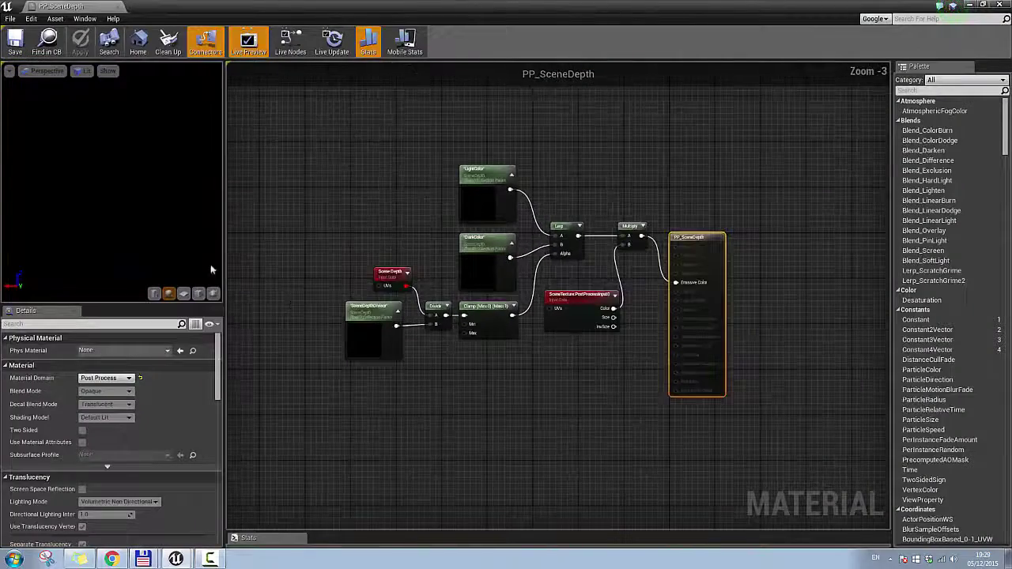
left_click_drag(223, 252, 47, 251)
scroll(311, 243, "up", 4)
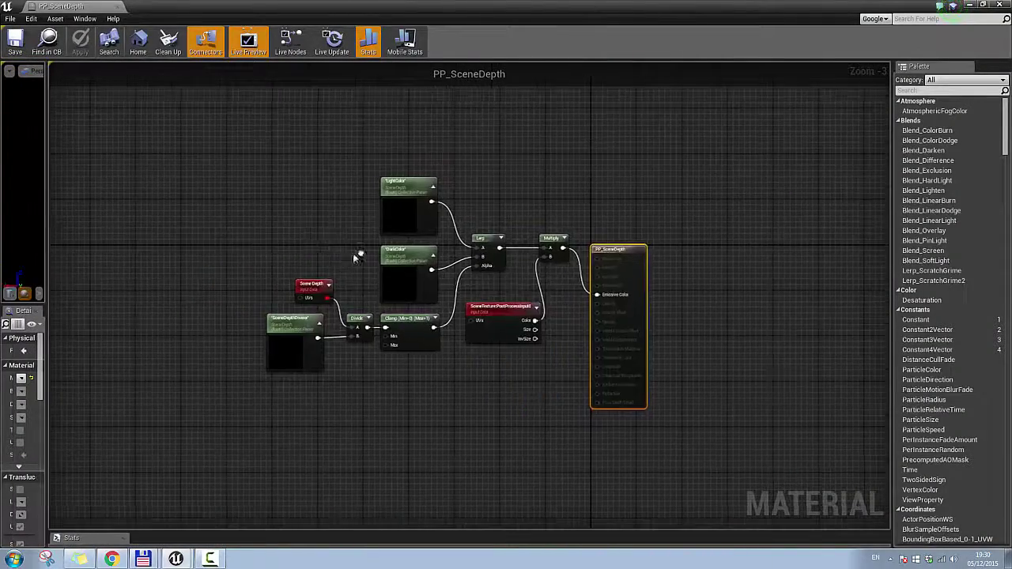
right_click_drag(339, 243, 346, 219)
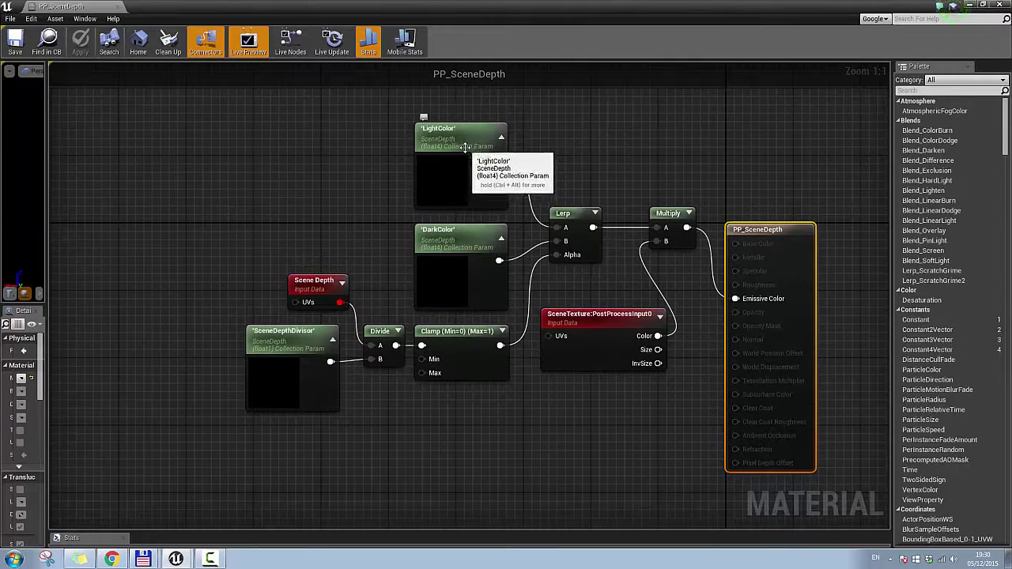
Add a Constant4Vector node to the PP_SceneDepth graph and connect it to the Lerp node's A input.
right_click(330, 156)
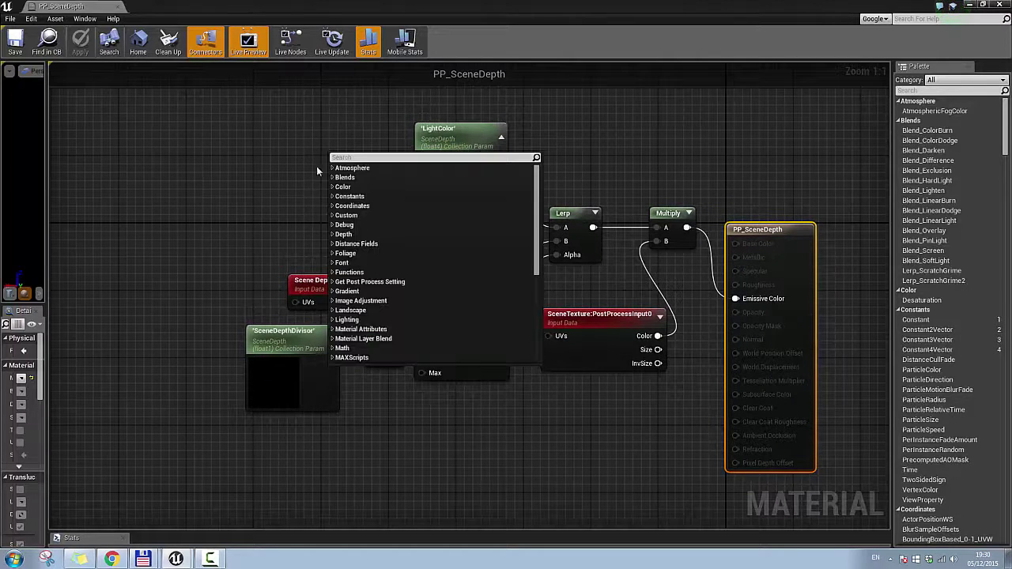
type("vector")
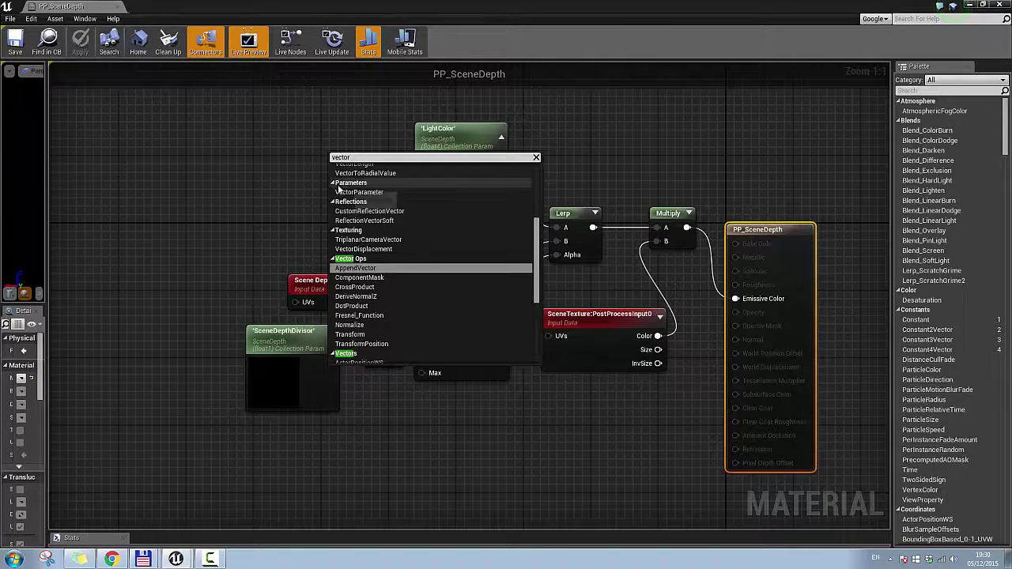
scroll(430, 303, "down", 5)
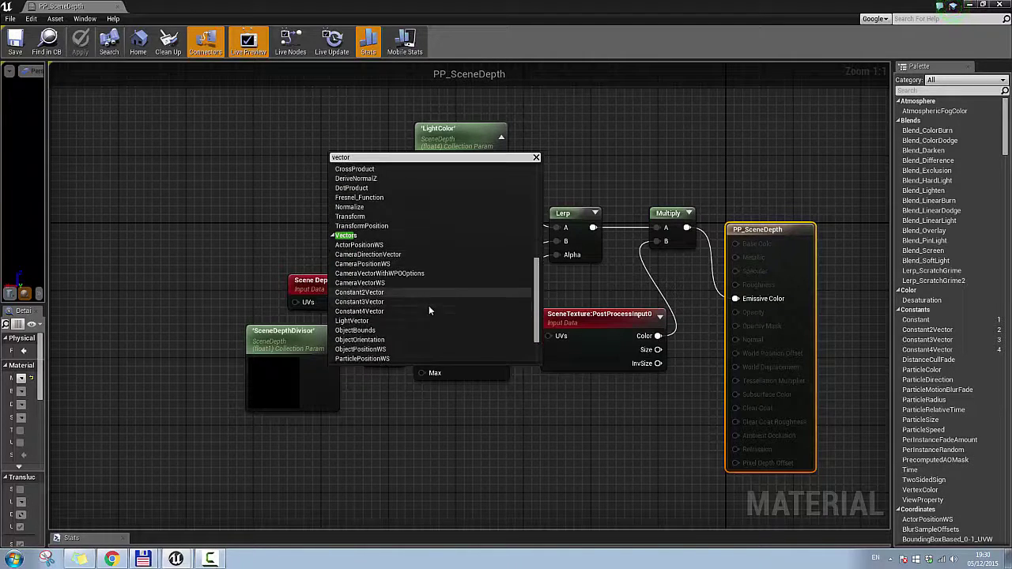
left_click(377, 311)
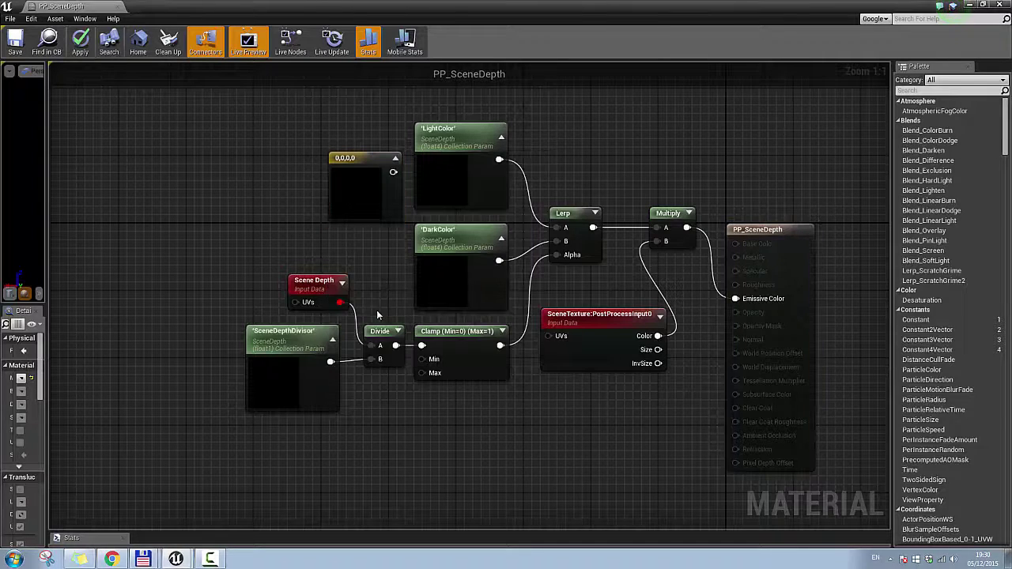
left_click_drag(393, 171, 542, 225)
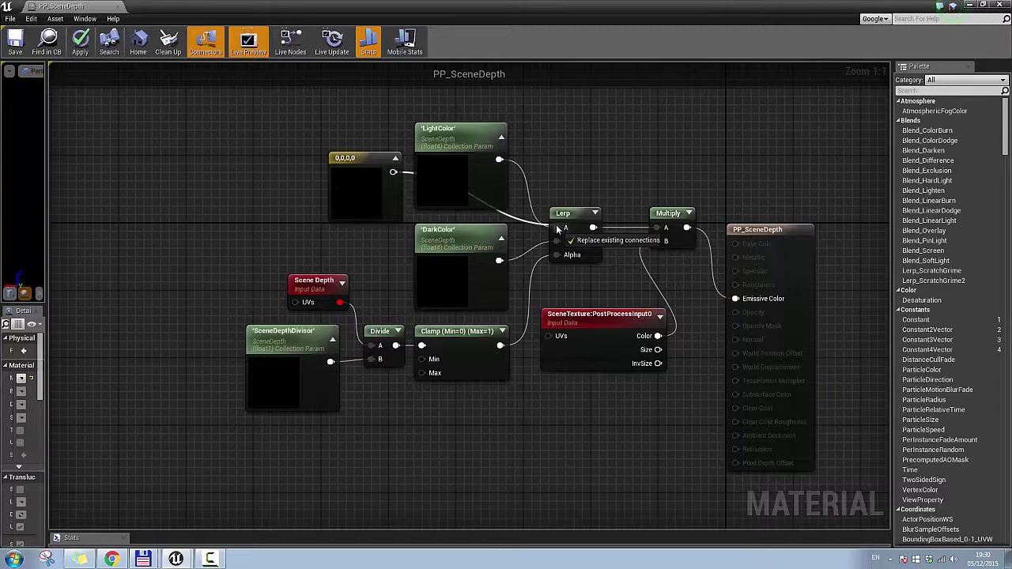
Try picking a color for the Constant4Vector node and deselect the node.
left_click(368, 171)
double_click(368, 172)
left_click_drag(467, 276, 410, 241)
left_click(522, 408)
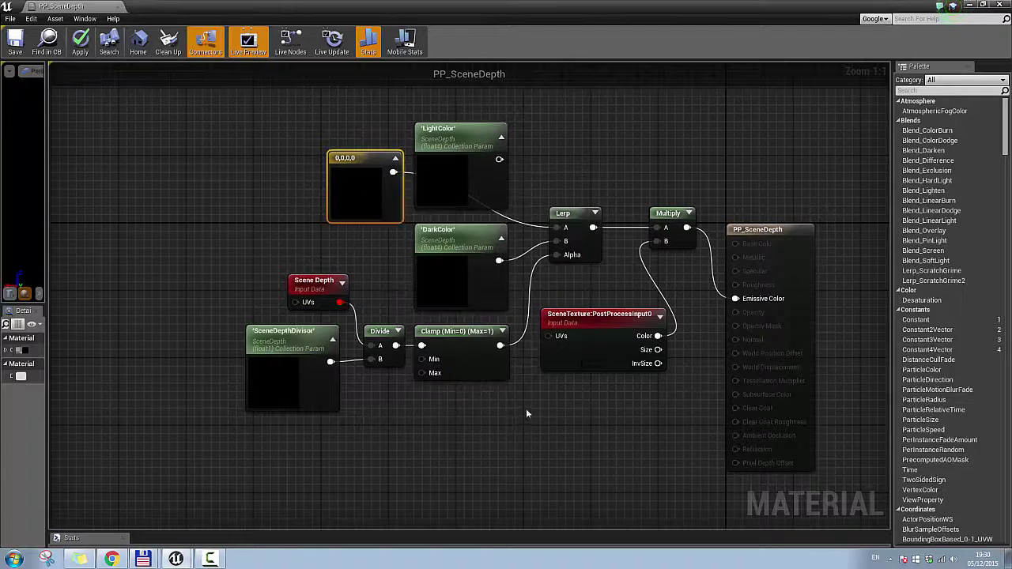
left_click(526, 411)
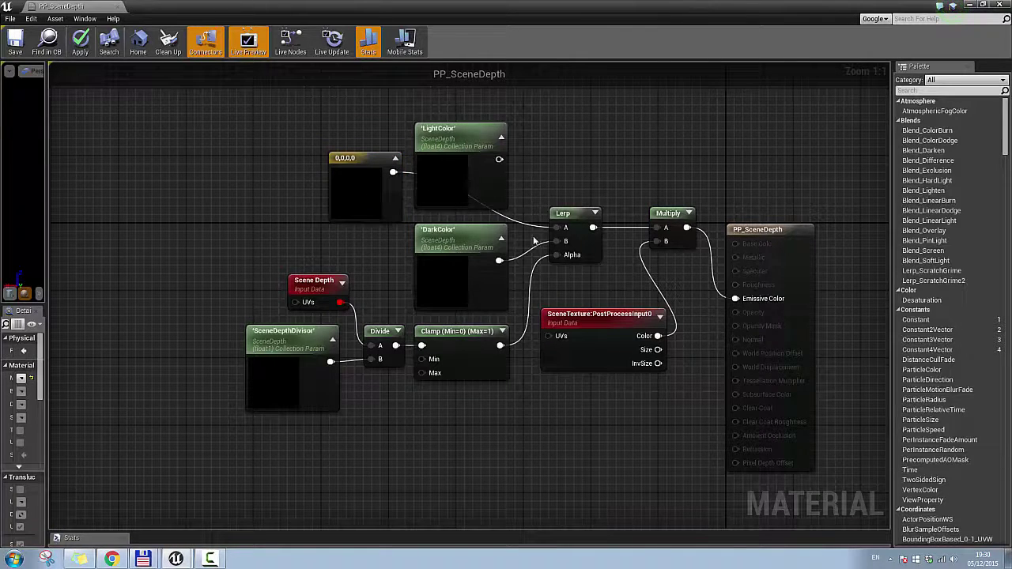
Reconnect the LightColor parameter to the Lerp node's A input and delete the Constant4Vector node.
left_click_drag(499, 159, 565, 228)
left_click(394, 207)
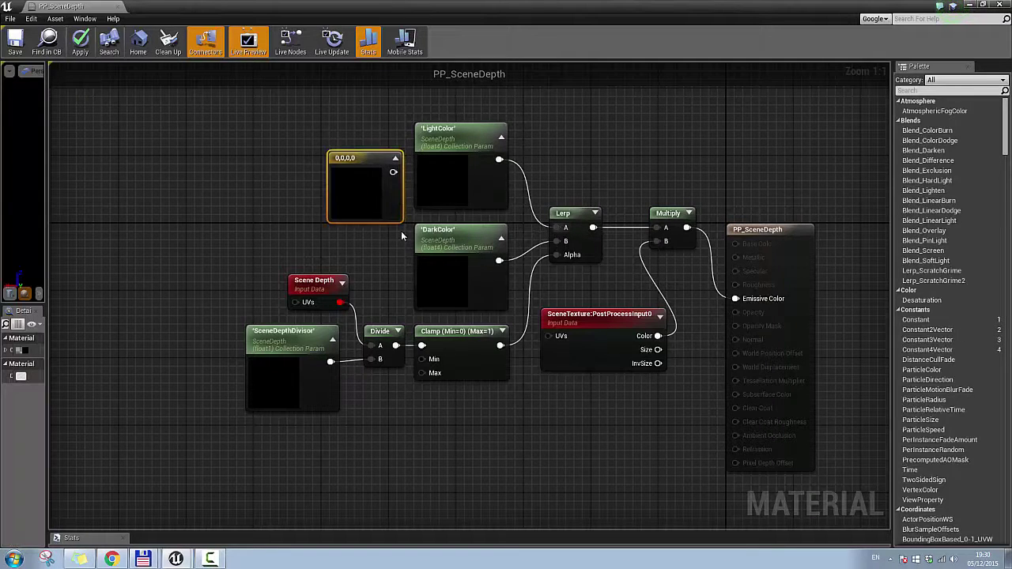
key("Delete")
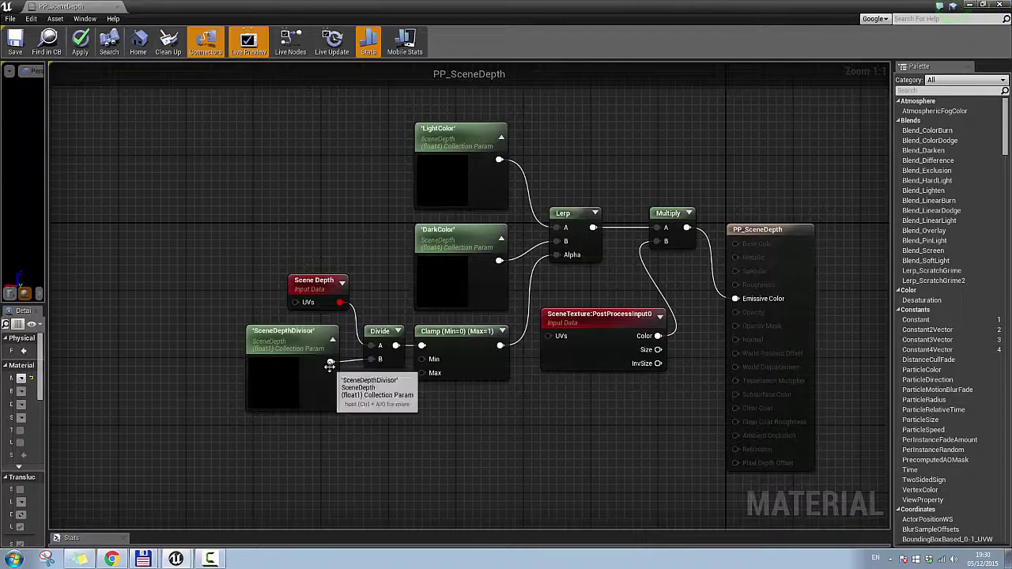
Inspect the Scene Depth, SceneDepthDivisor, LightColor and DarkColor nodes and how they feed the Lerp.
right_click_drag(316, 281, 354, 261)
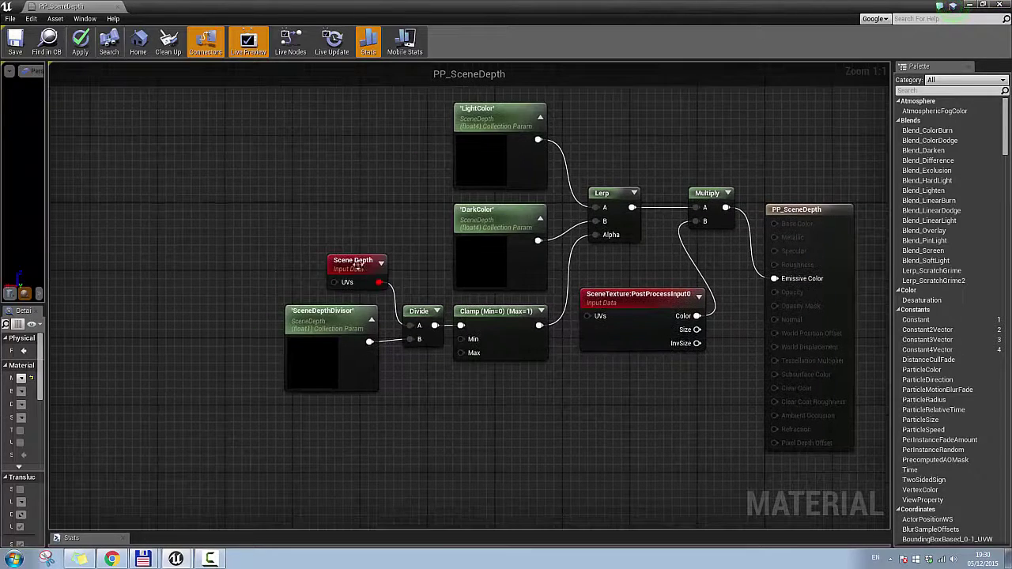
left_click(354, 262)
right_click_drag(584, 363, 531, 366)
left_click(237, 318)
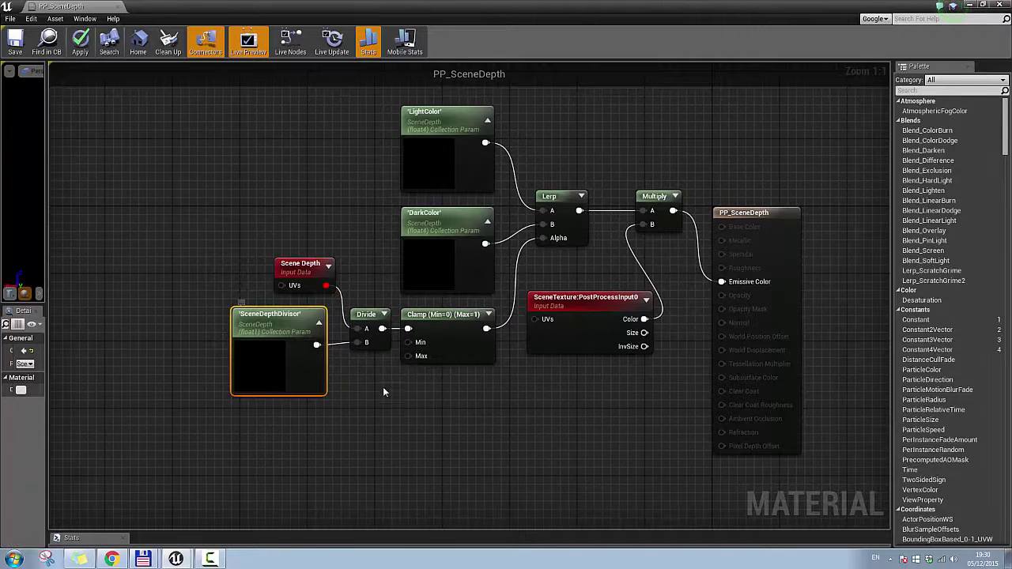
right_click_drag(541, 379, 484, 410)
left_click(368, 167)
left_click(388, 261)
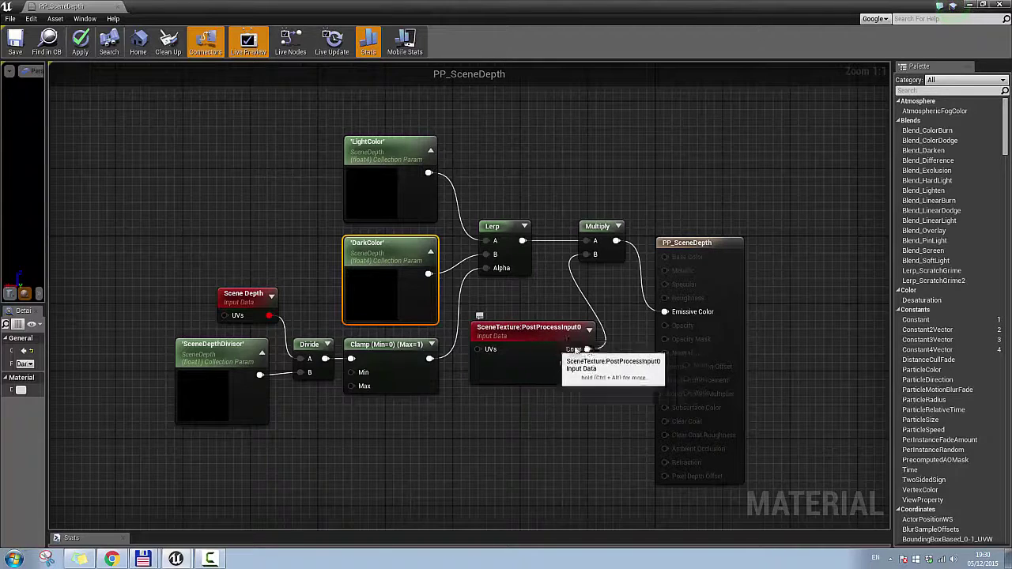
Close the PP_SceneDepth material editor, open the SceneDepth parameter collection, and arrange its window so the scene stays in view.
left_click(999, 6)
left_click(584, 318)
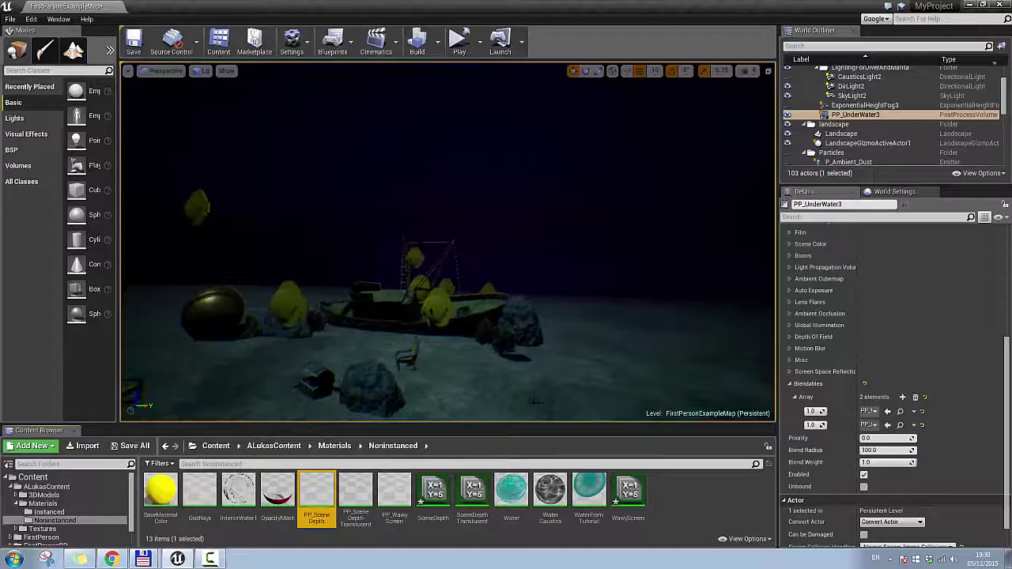
double_click(433, 492)
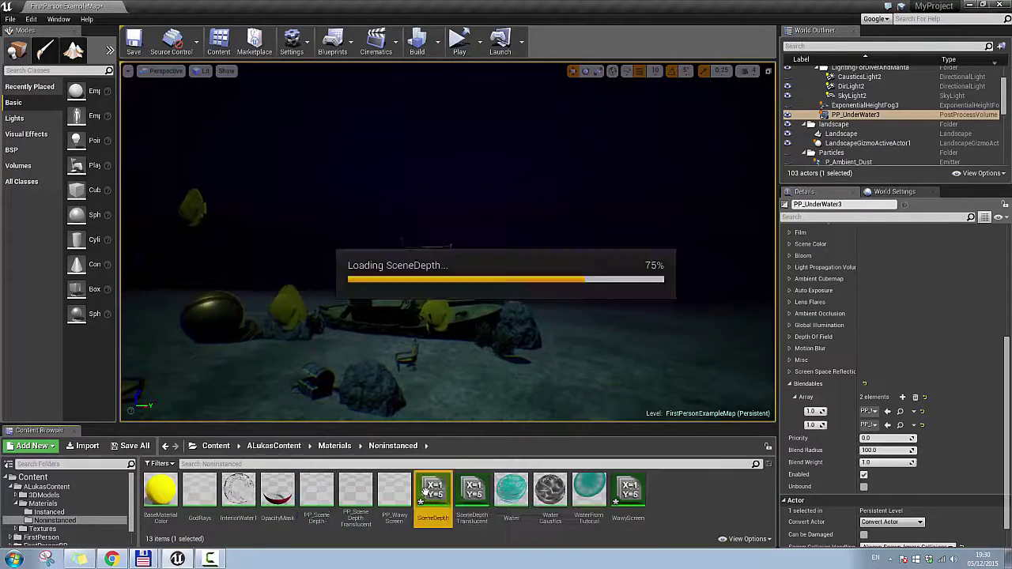
left_click_drag(185, 5, 897, 39)
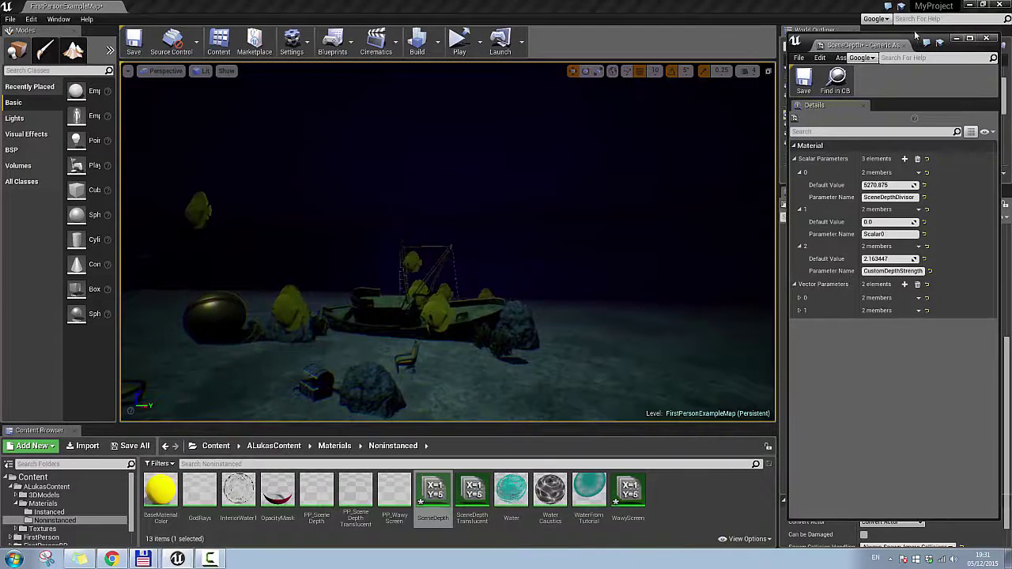
left_click_drag(916, 36, 894, 30)
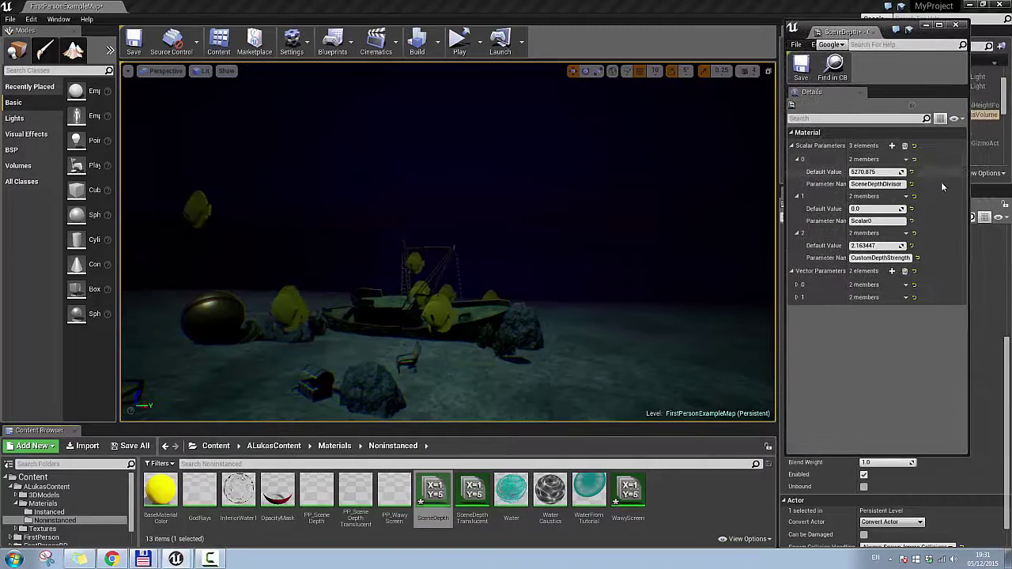
left_click_drag(970, 201, 1004, 204)
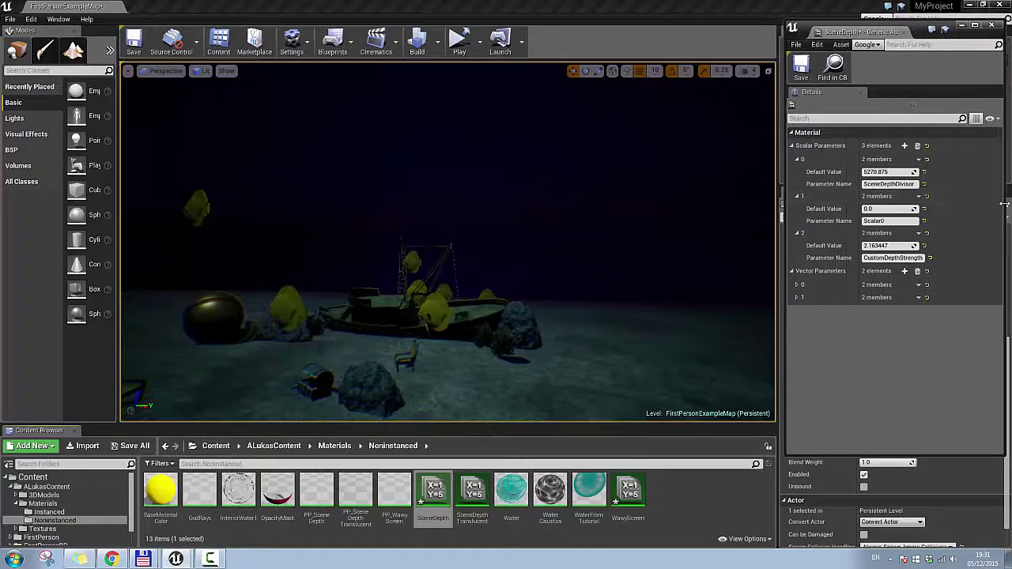
Expand the collection's LightColor and DarkColor vector parameters and set DarkColor to dark blue with R 0.0, G 0.010095, B 0.125.
left_click(797, 284)
left_click(797, 322)
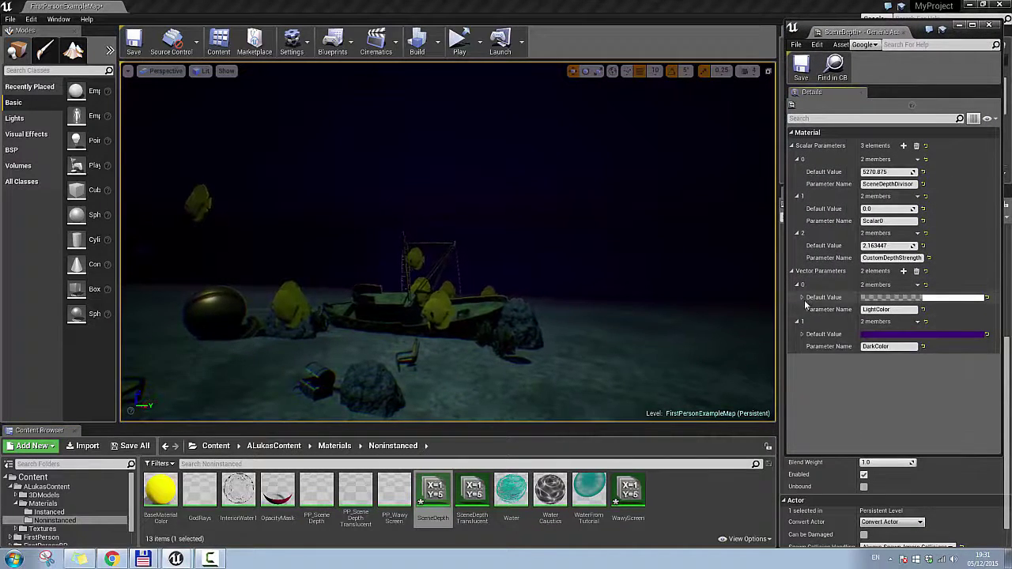
left_click(801, 297)
left_click(802, 383)
left_click(883, 383)
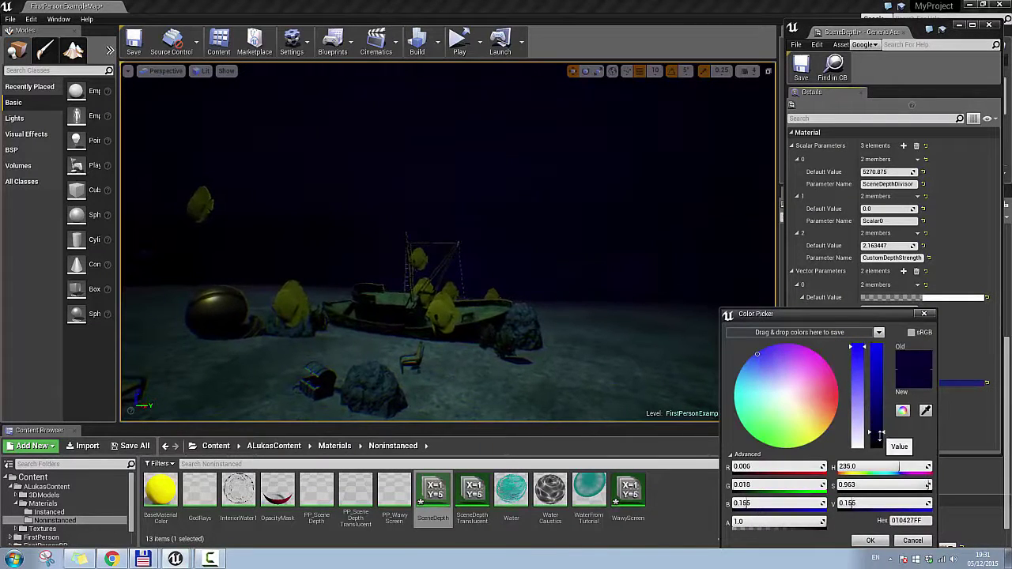
left_click(870, 541)
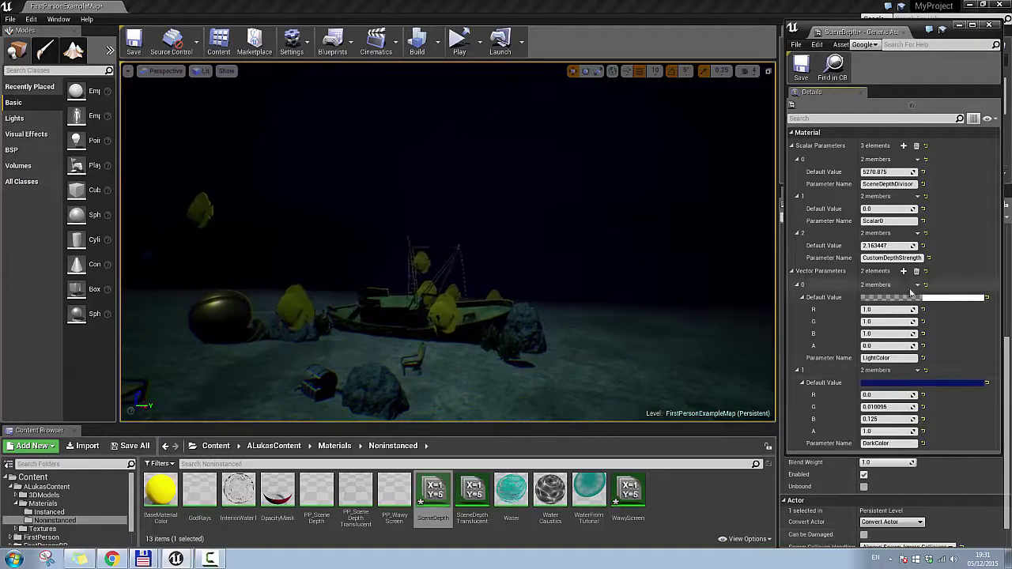
Set the LightColor vector parameter to light blue with R 0.376382, G 0.835581, B 1.0.
left_click_drag(902, 453, 906, 485)
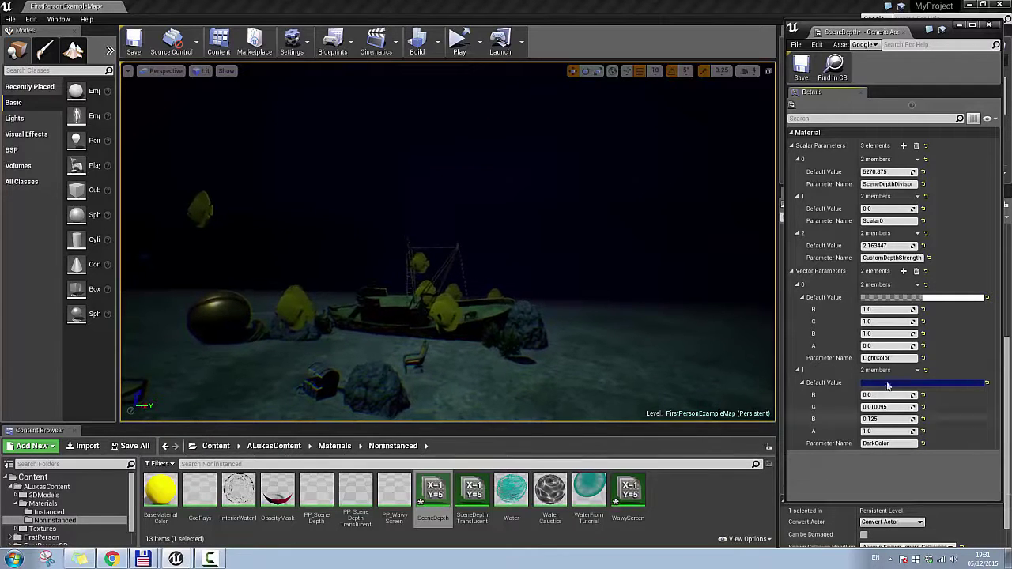
left_click(941, 299)
left_click_drag(839, 372, 808, 378)
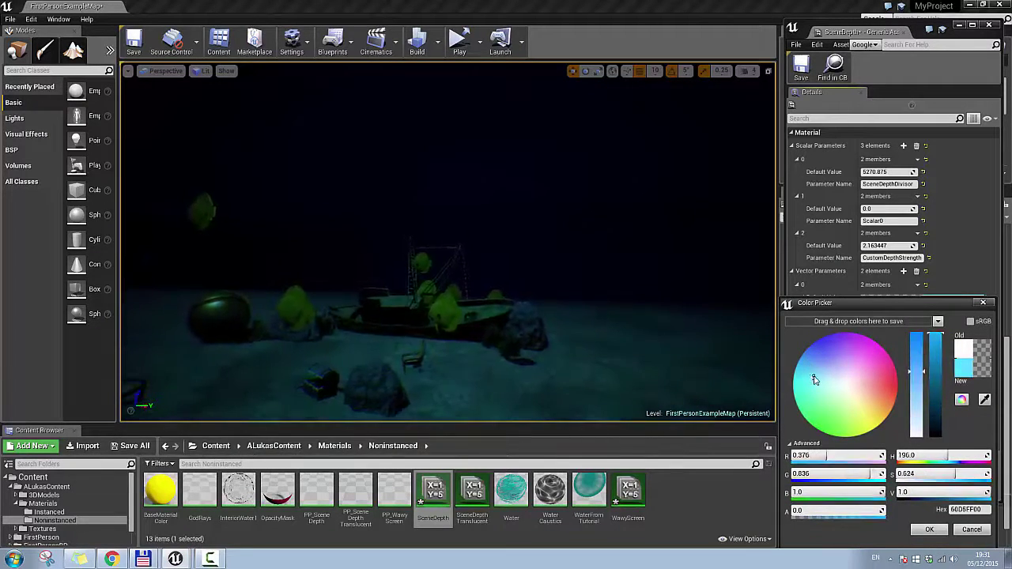
left_click(930, 529)
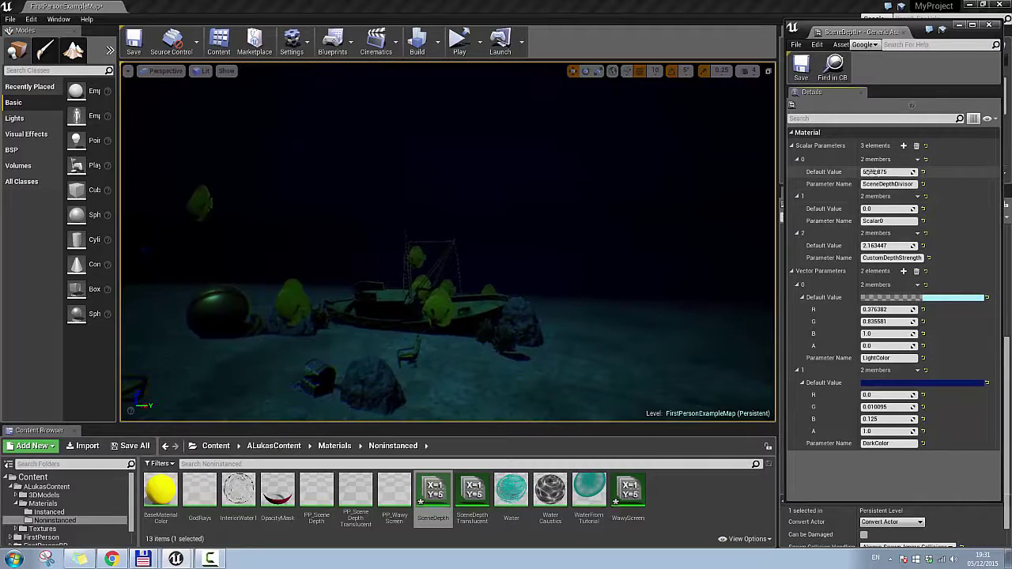
Lower SceneDepthDivisor to 2198.262451, set DarkColor to R 0.0, G 0.010499, B 0.13, and close the parameter collection.
mouse_move(886, 172)
left_mouse_down()
mouse_move(914, 171)
mouse_move(874, 172)
left_mouse_up()
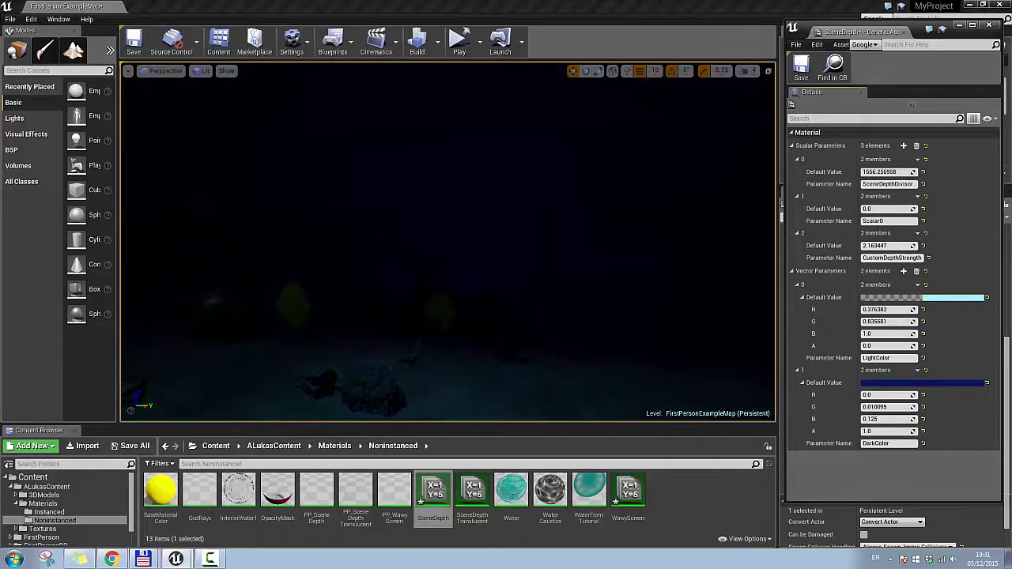
right_click_drag(447, 242, 542, 320)
left_click(913, 383)
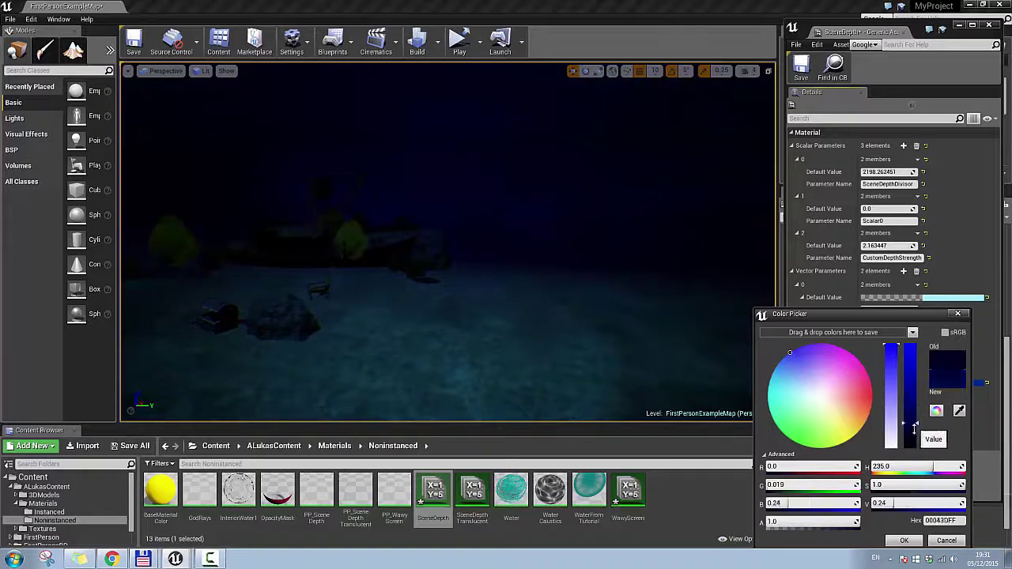
left_click(904, 541)
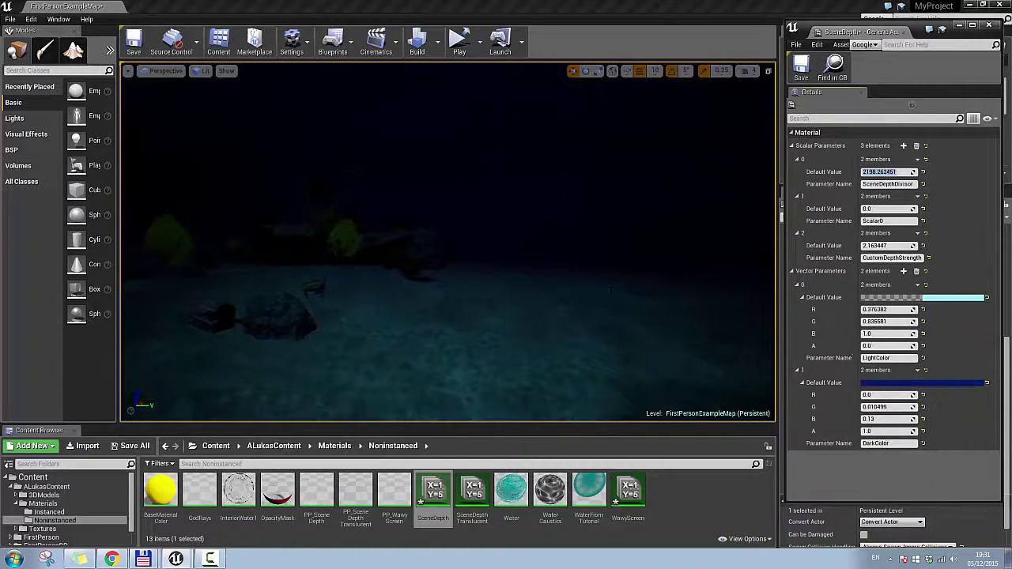
right_click_drag(611, 289, 482, 260)
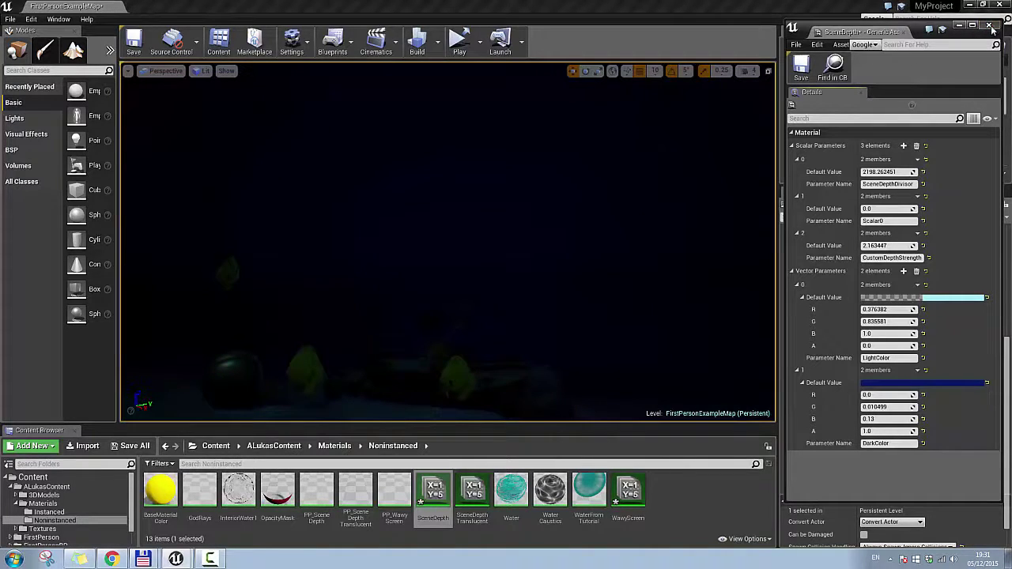
left_click(989, 26)
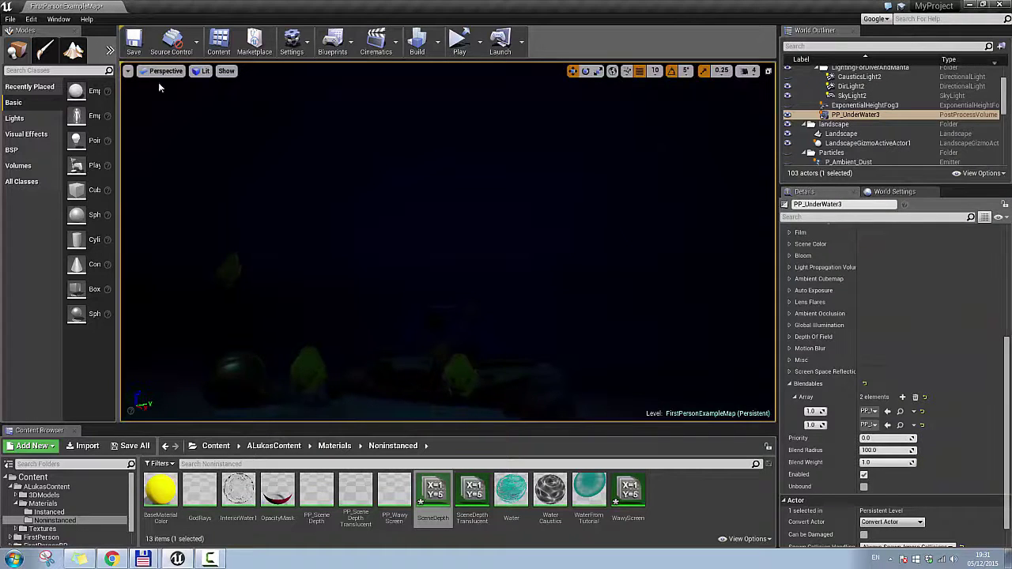
Examine the scene's buffers, including SceneDepth, in the Buffer Visualization overview from several viewpoints, and return the viewport to Lit.
mouse_move(184, 76)
right_mouse_down()
mouse_move(146, 127)
mouse_move(185, 76)
right_mouse_up()
left_click(203, 71)
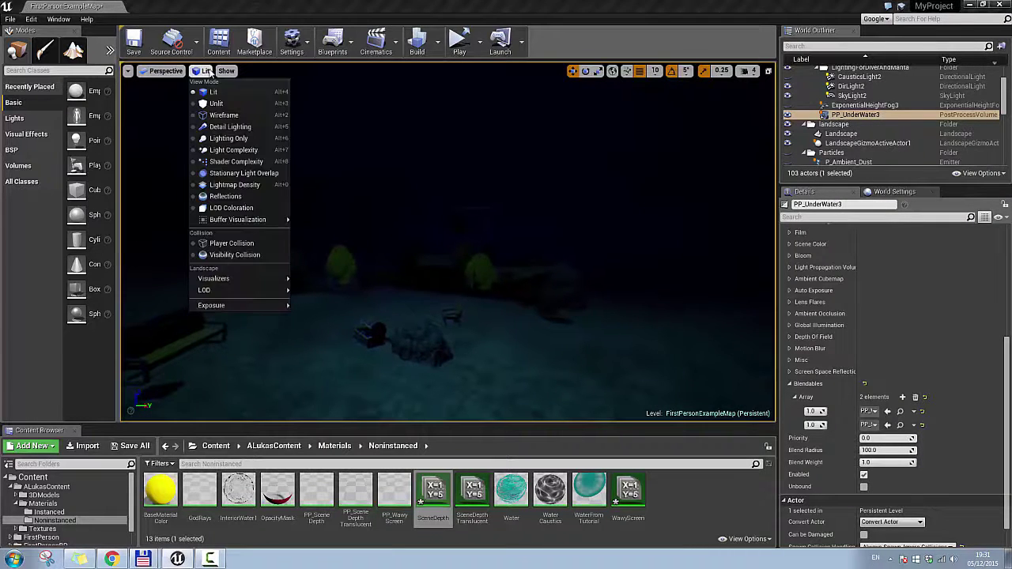
mouse_move(252, 225)
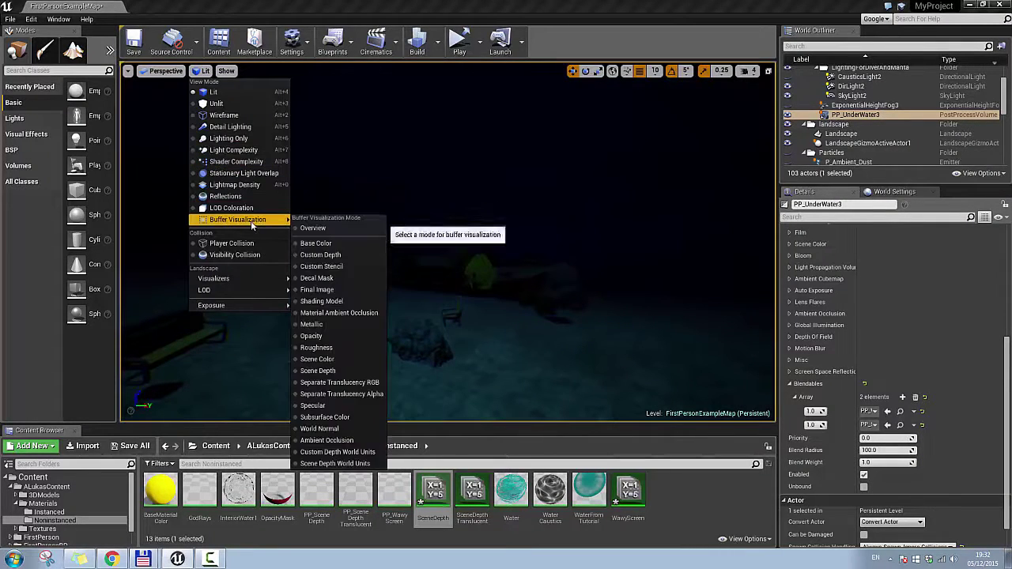
left_click(342, 230)
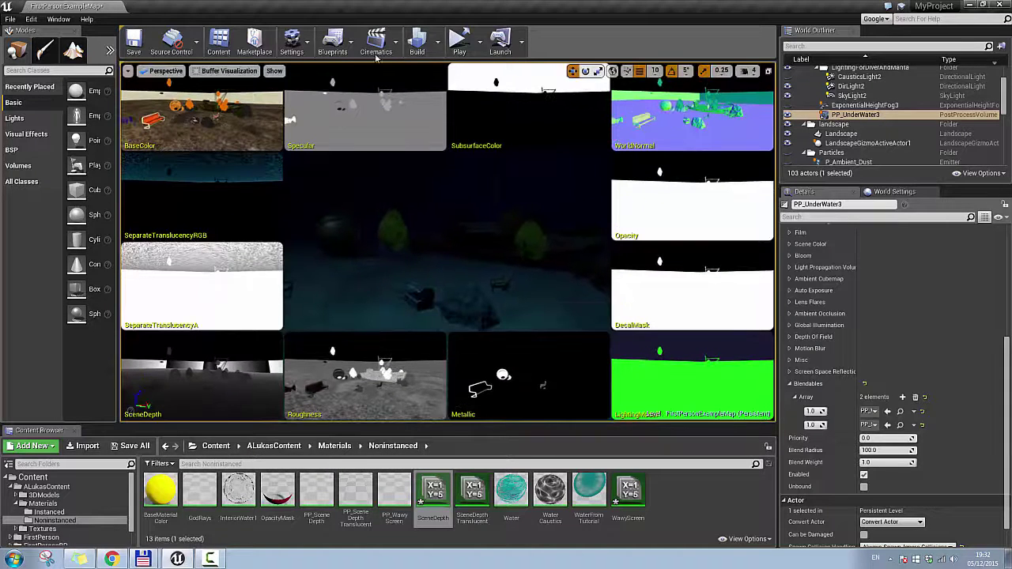
right_click_drag(342, 229, 384, 215)
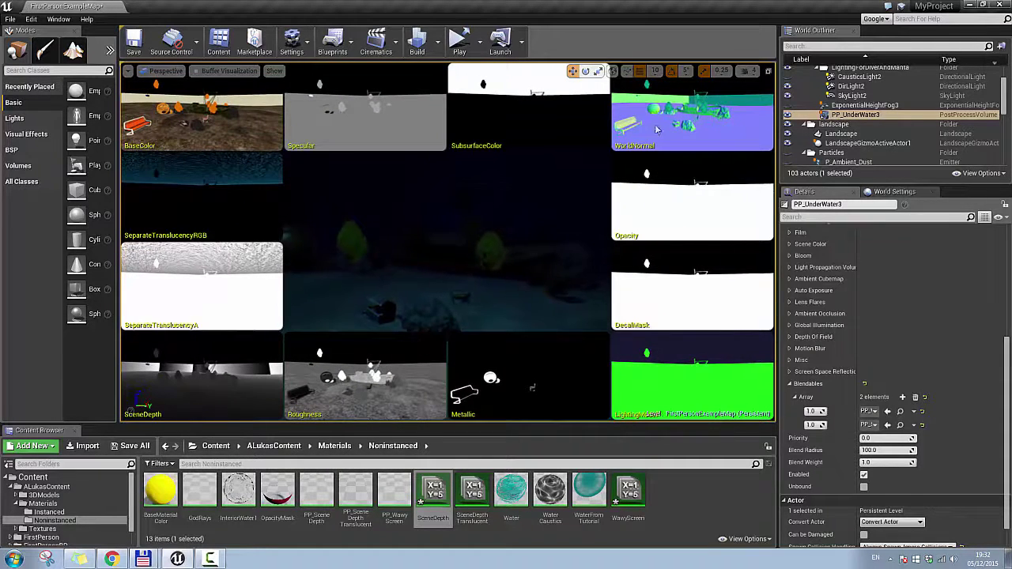
right_click_drag(443, 277, 443, 277)
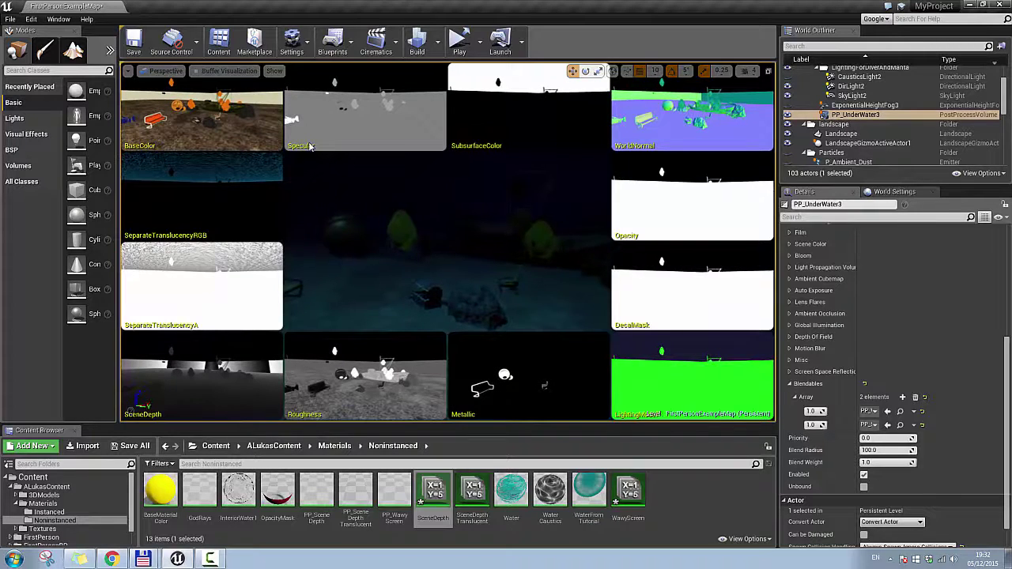
right_click_drag(223, 165, 223, 166)
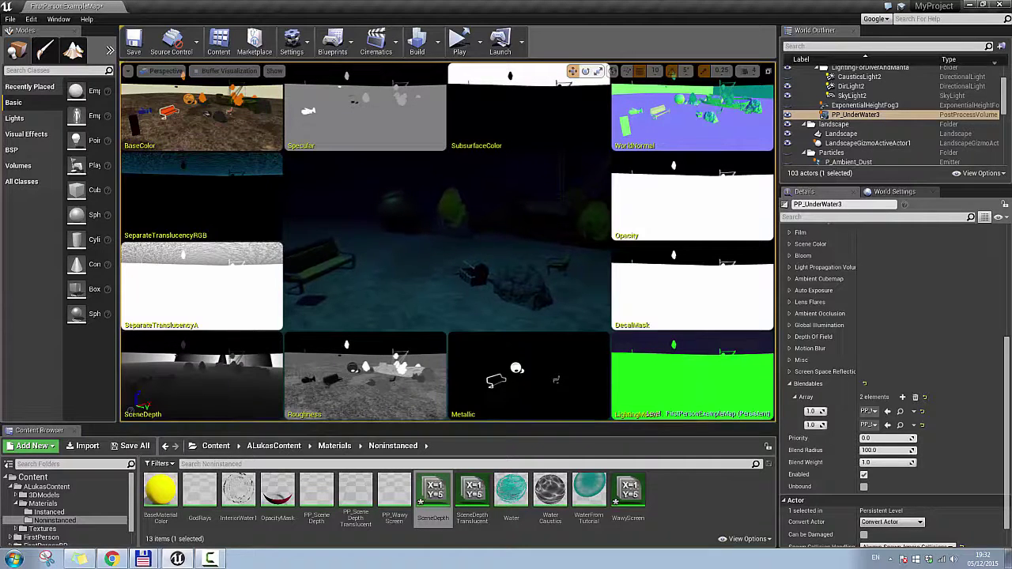
right_click_drag(223, 166, 223, 165)
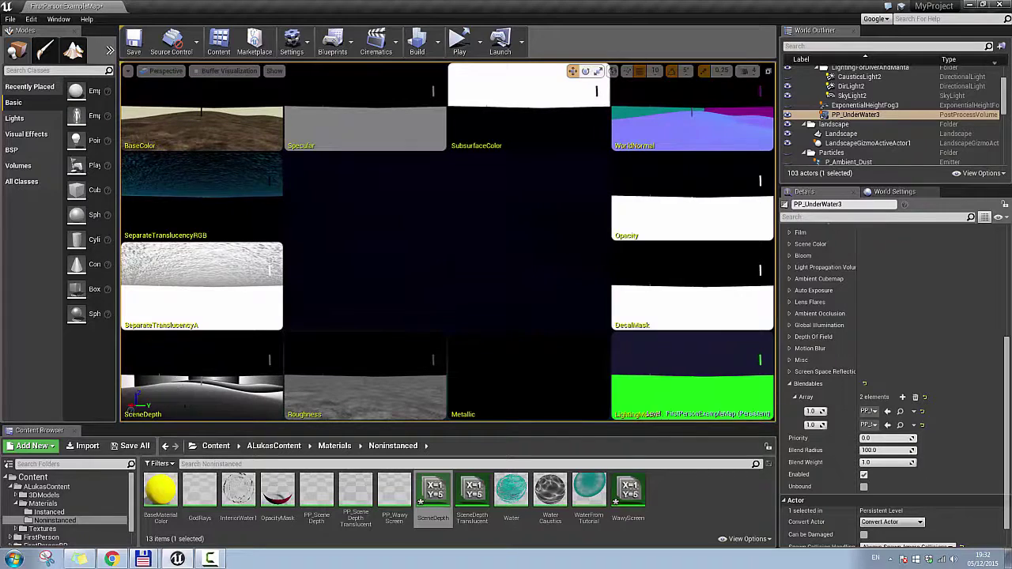
right_click_drag(223, 165, 223, 165)
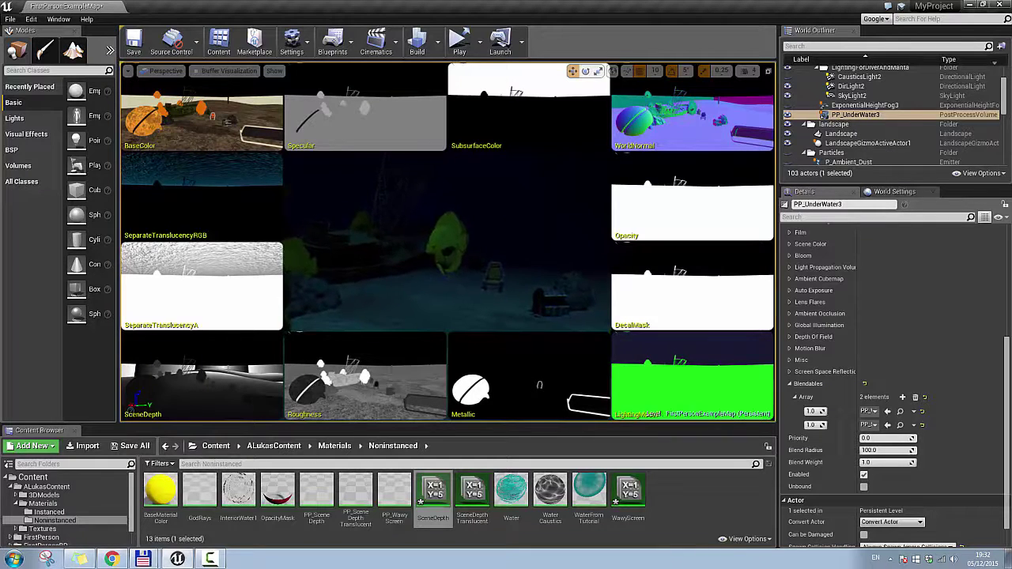
left_click(229, 71)
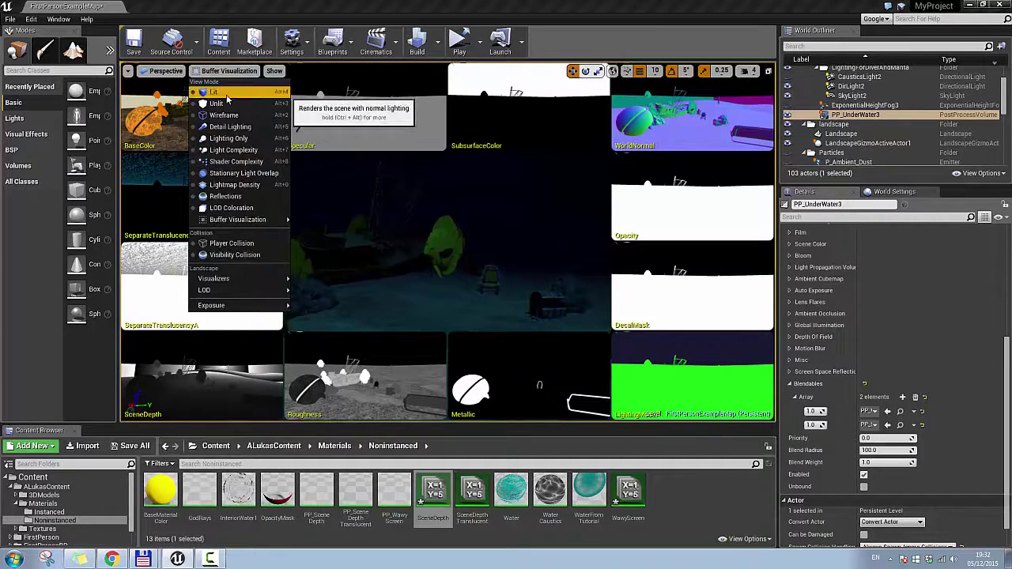
left_click(214, 93)
Set the PP_SceneDepth blendable's weight to 0.0 on PP_UnderWater3 and make ExponentialHeightFog3 visible.
right_click_drag(448, 242, 395, 237)
key("d")
right_click_drag(554, 241, 585, 241)
left_click_drag(823, 425, 795, 425)
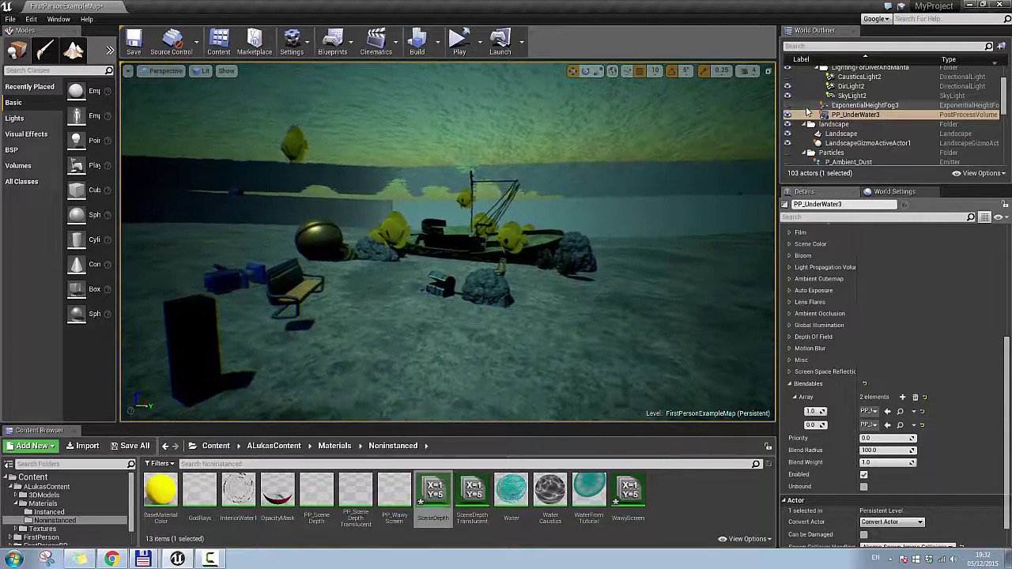
left_click(787, 106)
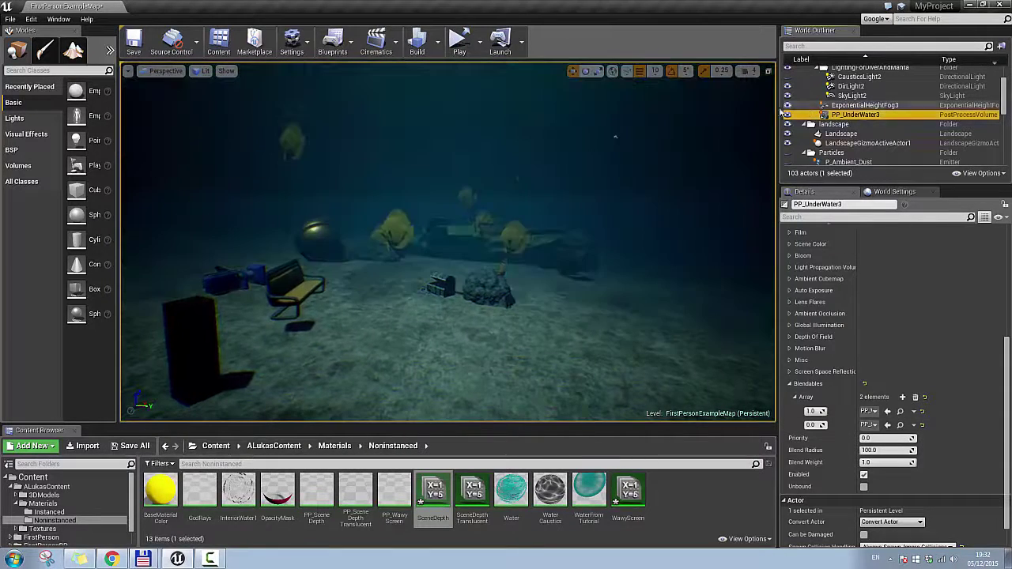
right_click_drag(767, 132, 767, 132)
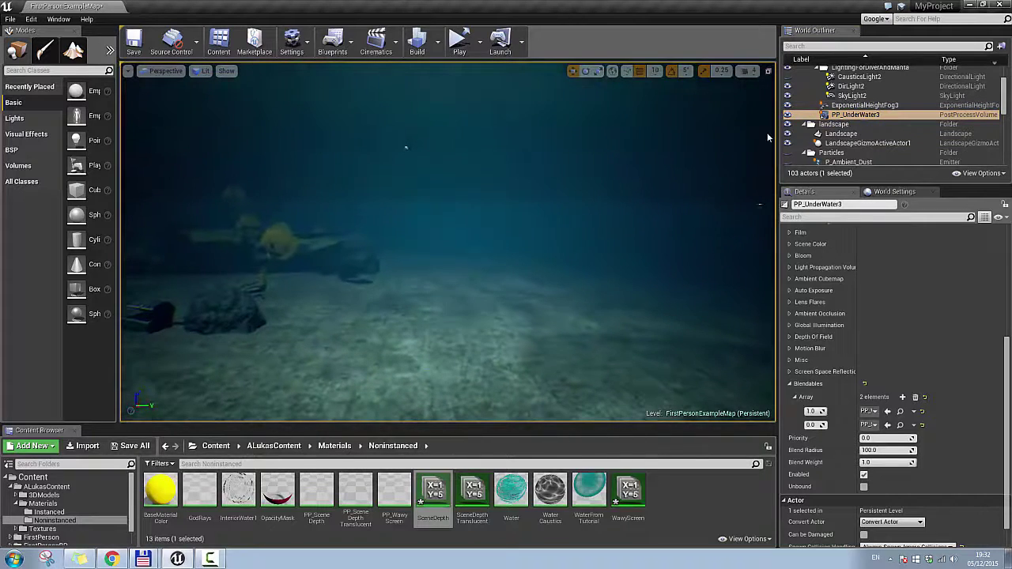
Make the CausticsLight2 directional light visible and look up at its light through the water surface.
scroll(877, 131, "up", 3)
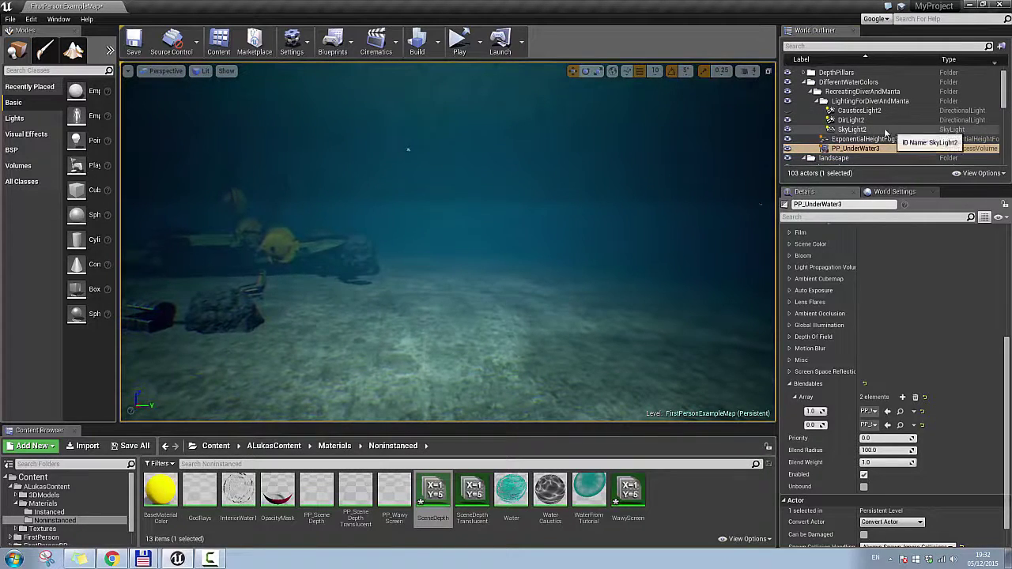
left_click(788, 110)
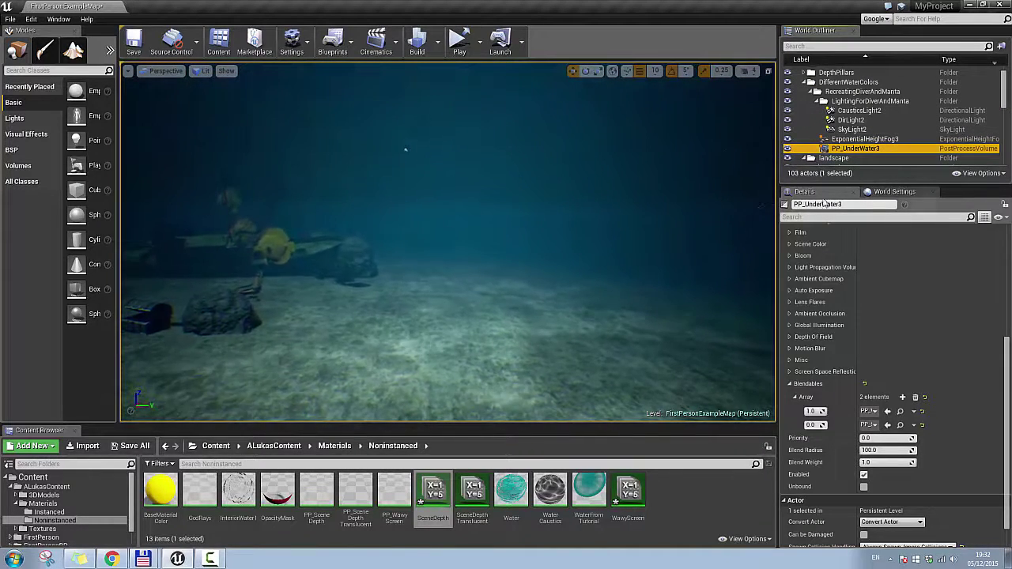
right_click_drag(759, 205, 759, 95)
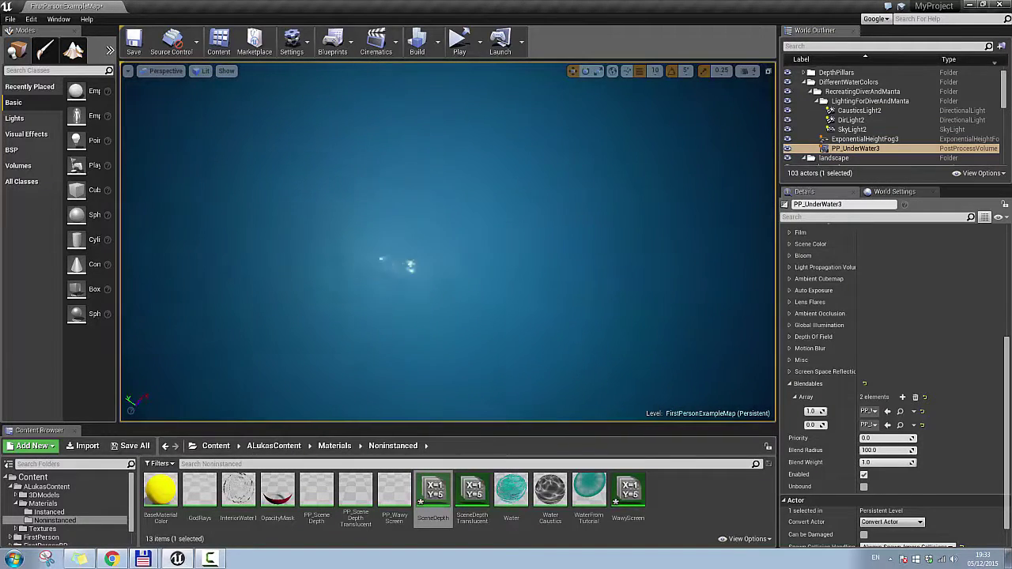
right_click_drag(420, 257, 432, 291)
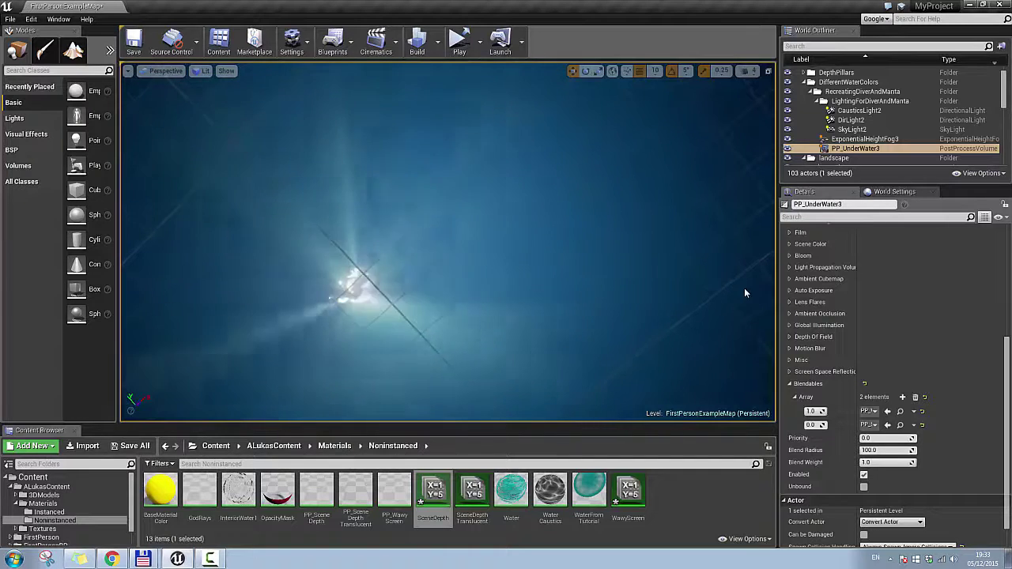
Expand the Depth Of Field settings of the PP_UnderWater3 post-process volume and disable the Method override.
left_click(855, 149)
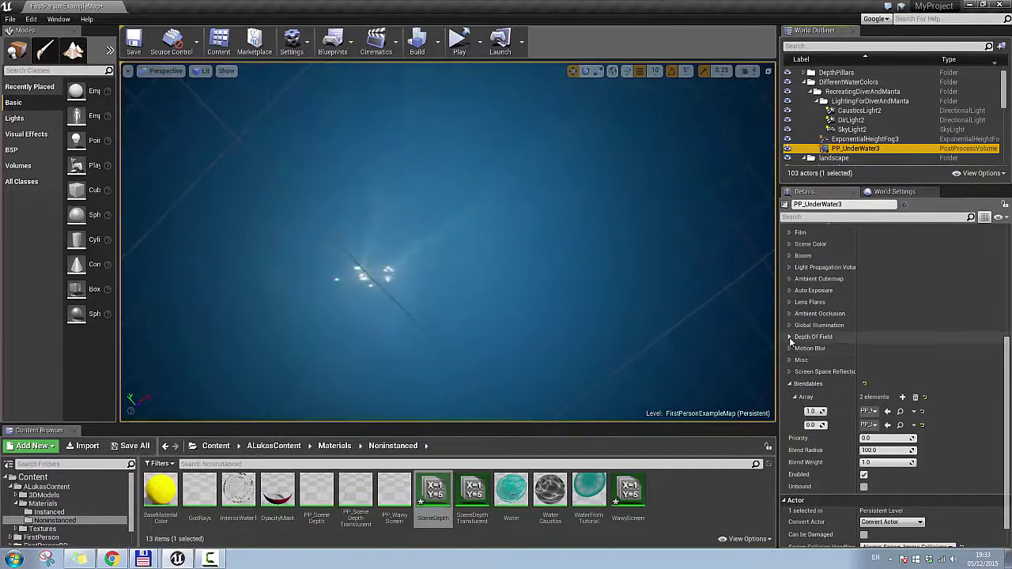
left_click(790, 338)
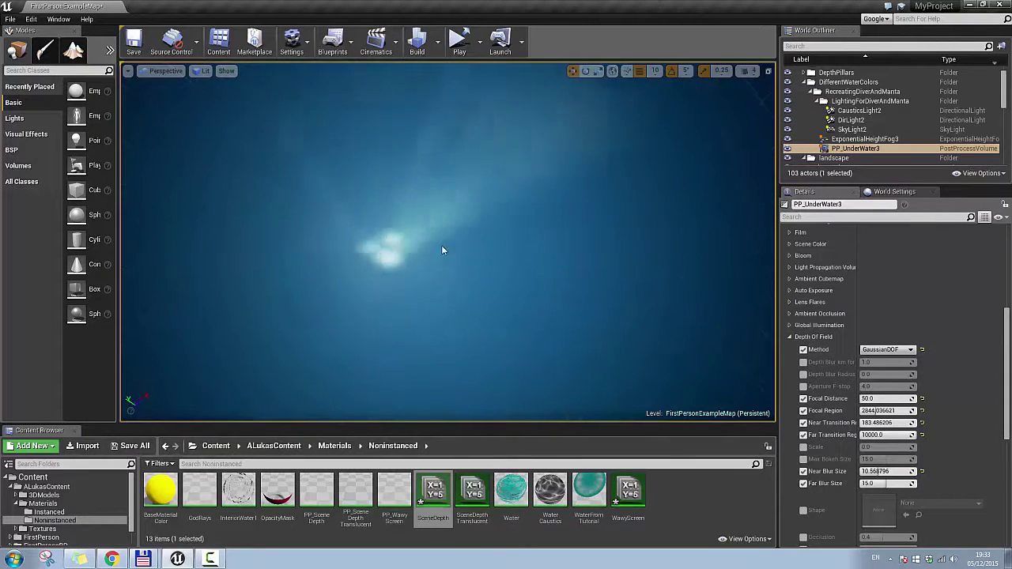
left_click(803, 350)
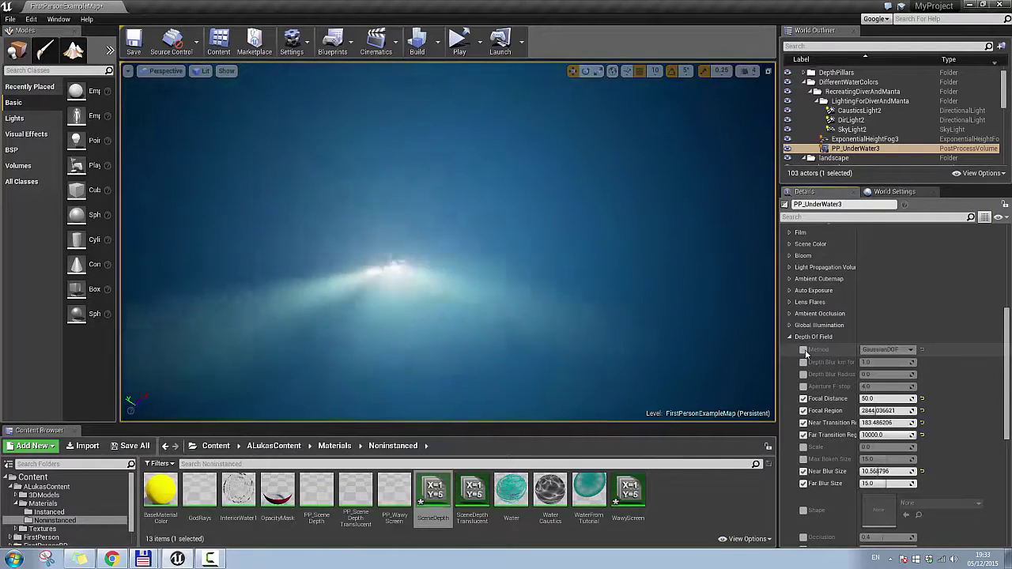
Enable the Depth Of Field Method override to compare the blur, disable it again, and bring the view back to the seabed.
left_click(803, 351)
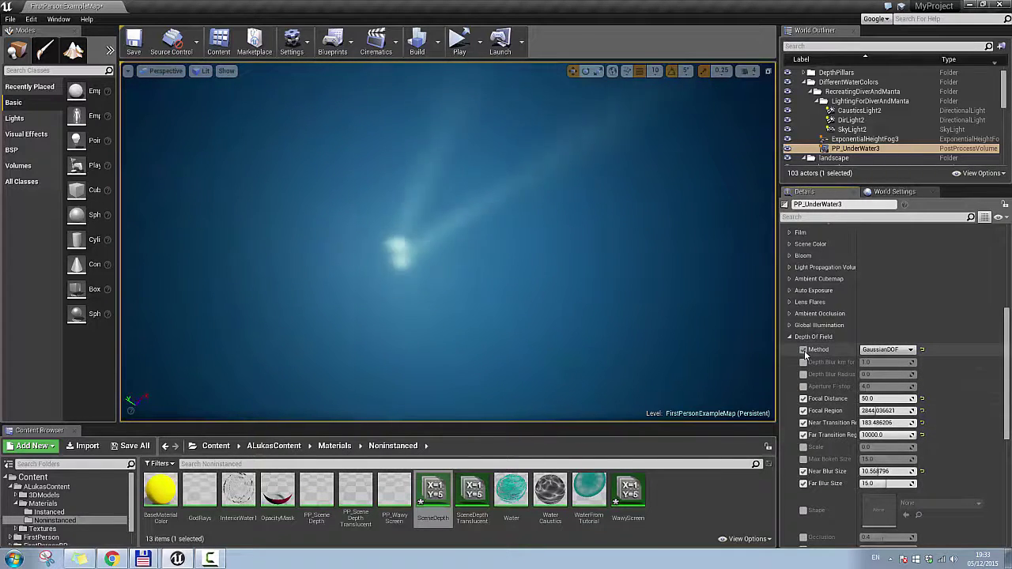
left_click(803, 350)
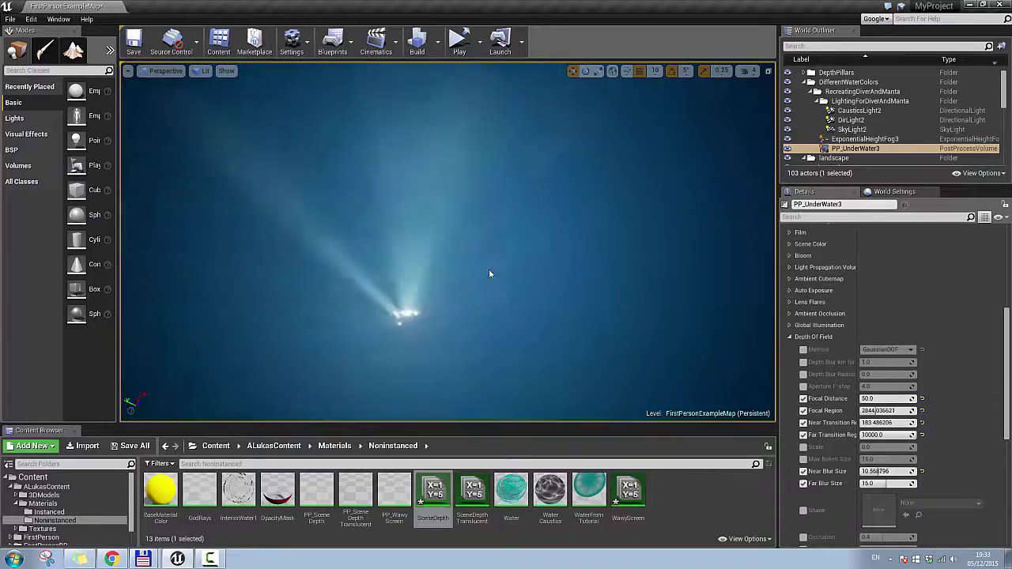
right_click_drag(379, 313, 190, 431)
right_click_drag(348, 419, 582, 283)
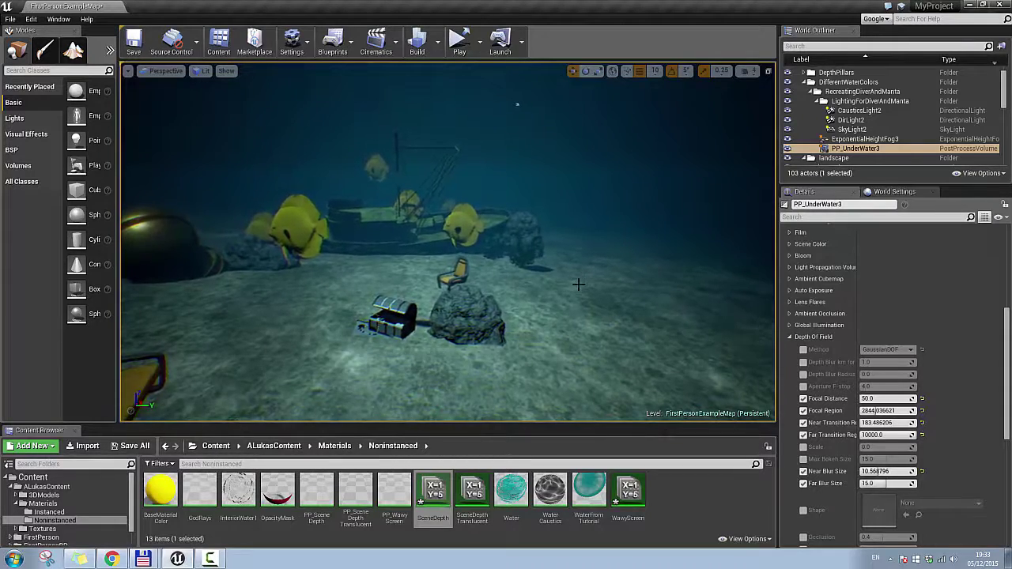
middle_click_drag(579, 285, 523, 284)
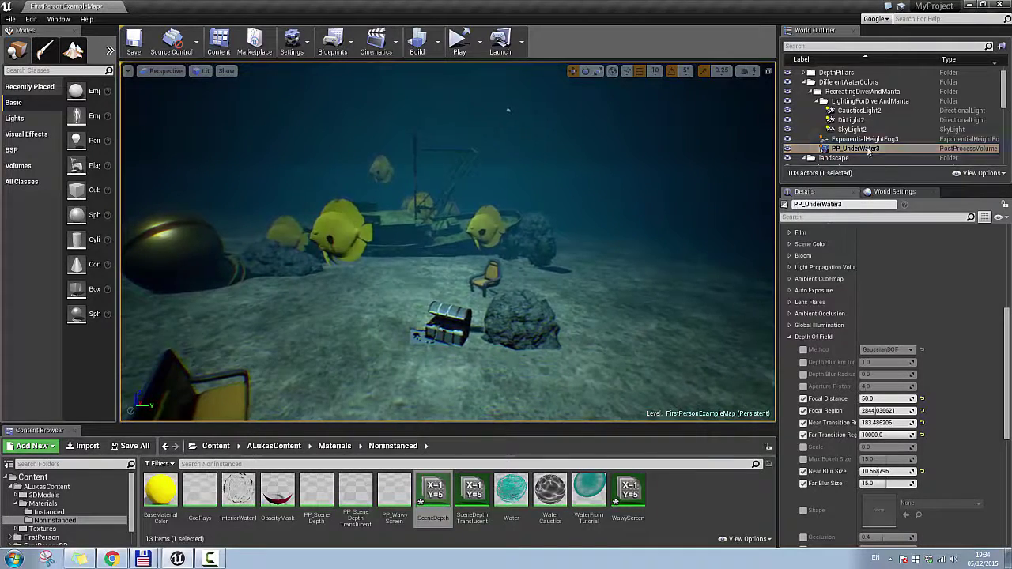
Select the ConeForGodRay mesh, enable its Visible rendering option, and view the light ray above the shipwreck.
scroll(868, 150, "down", 6)
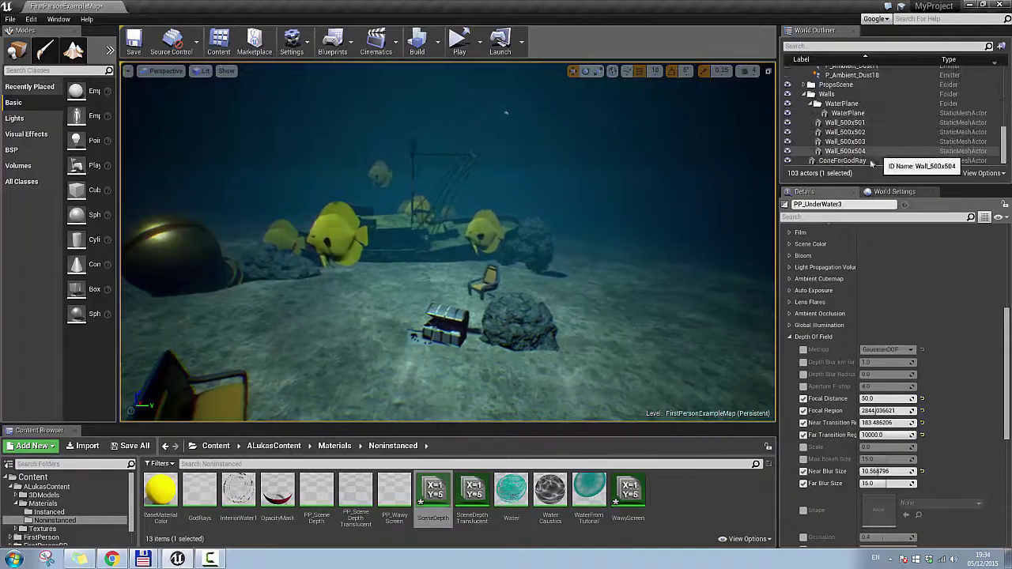
left_click(791, 162)
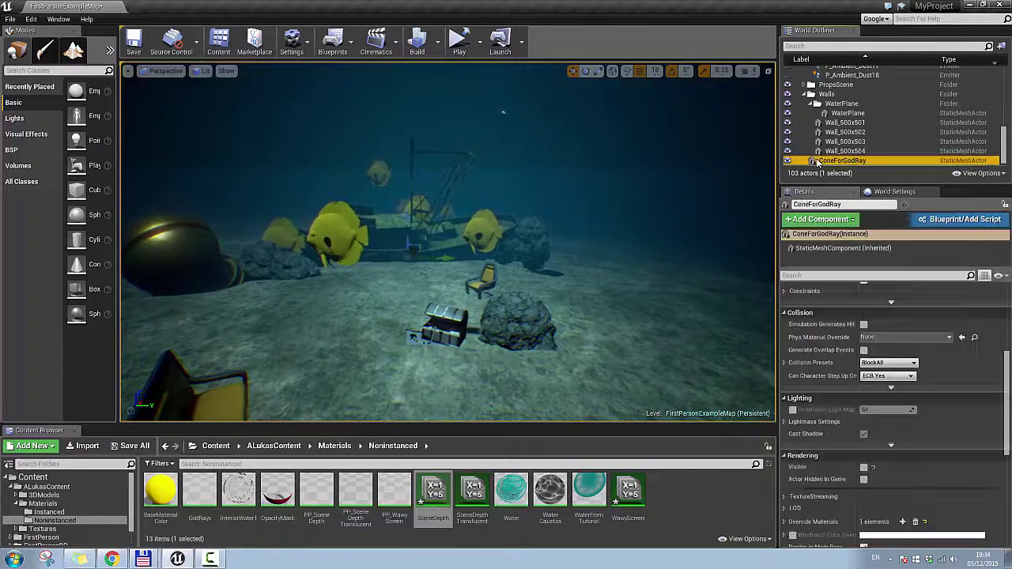
left_click(864, 450)
right_click_drag(482, 321, 481, 207)
right_click_drag(468, 275, 468, 275)
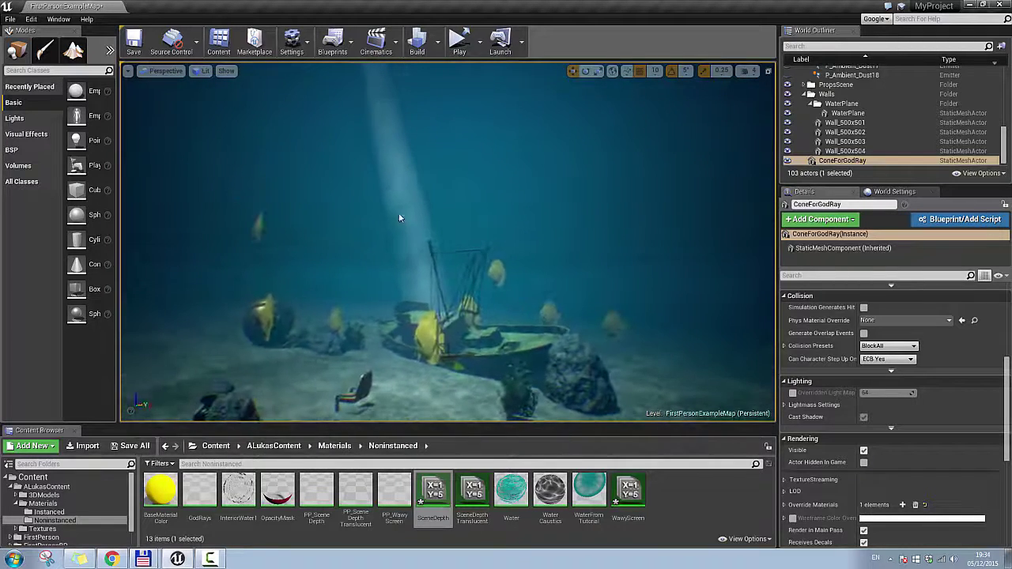
left_click(416, 221)
left_click(840, 160)
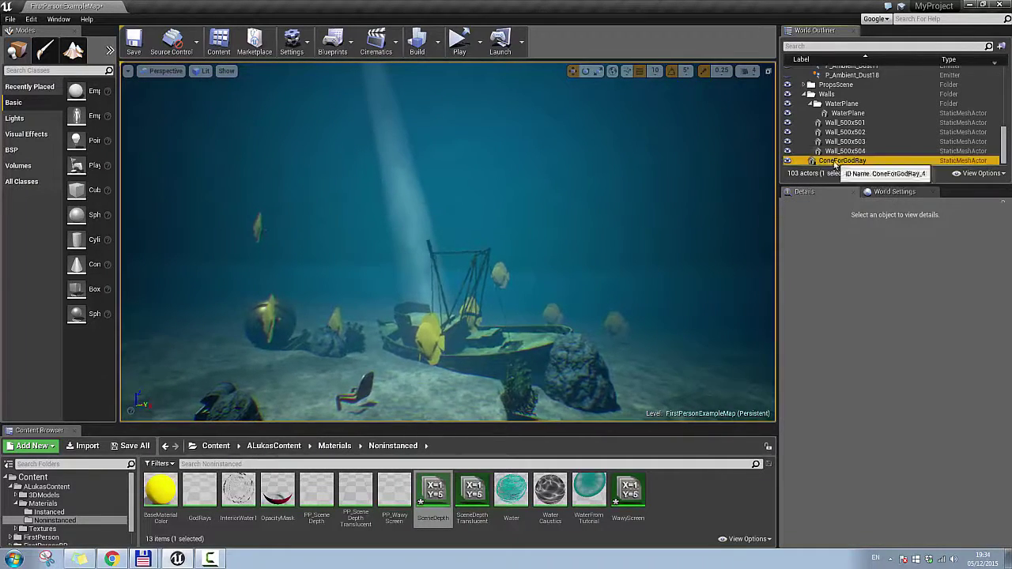
key("f")
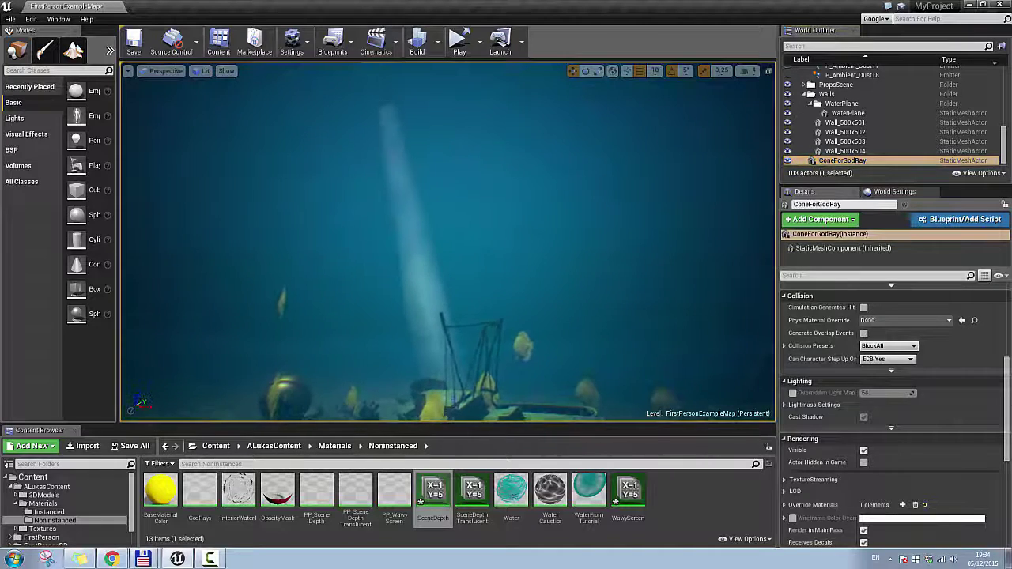
Open the ConeForGodRay static mesh from the 3DModels folder to inspect its geometry, and close its editor.
left_click(44, 495)
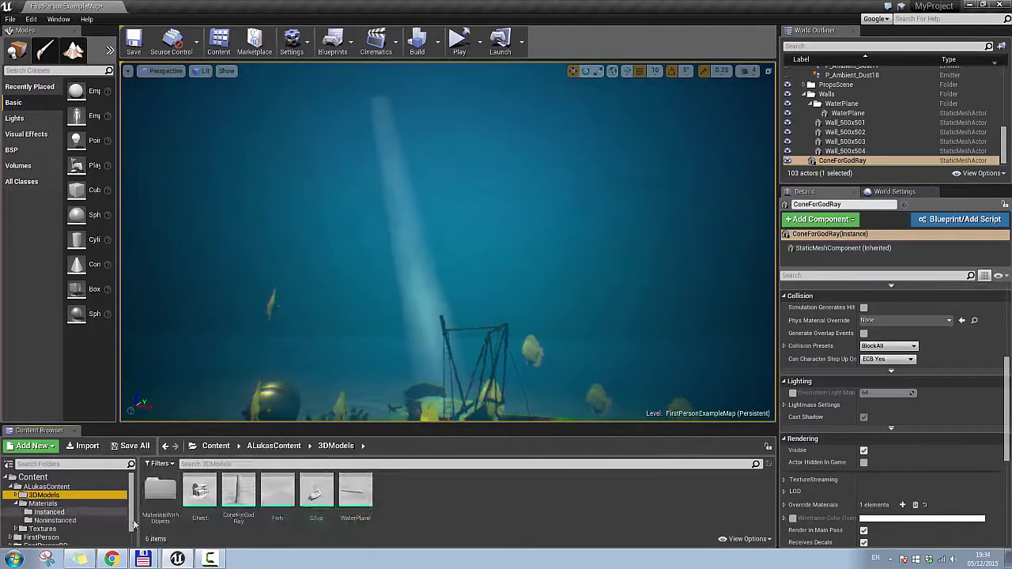
double_click(238, 495)
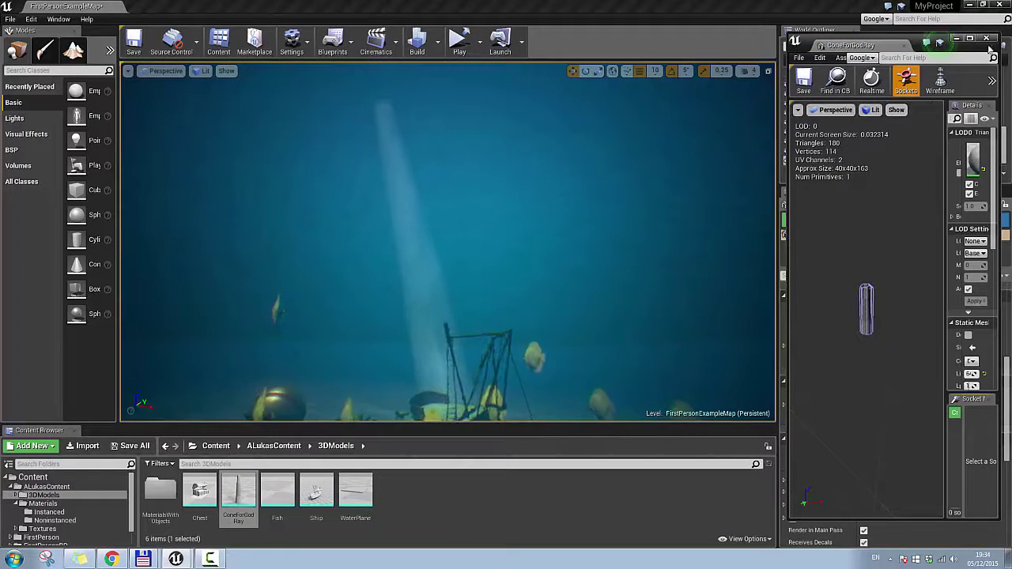
right_click_drag(406, 118, 434, 212)
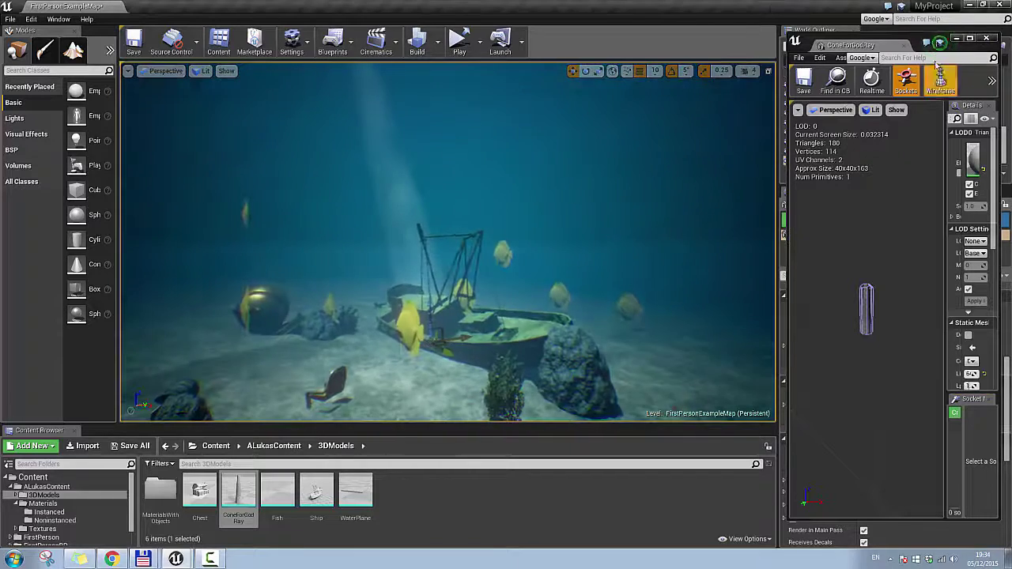
left_click(986, 40)
left_click(986, 39)
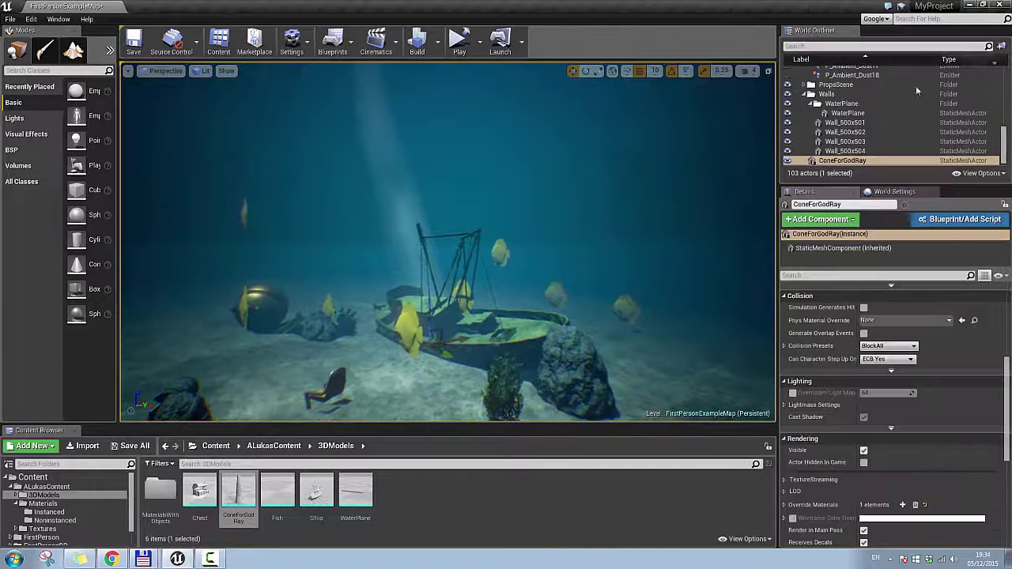
Scale the ConeForGodRay actor above the ship to 7.25 on X and 8.0 on Y.
mouse_move(483, 246)
right_mouse_down()
mouse_move(672, 147)
mouse_move(527, 170)
mouse_move(483, 190)
mouse_move(546, 187)
mouse_move(483, 190)
mouse_move(484, 246)
right_mouse_up()
key("w")
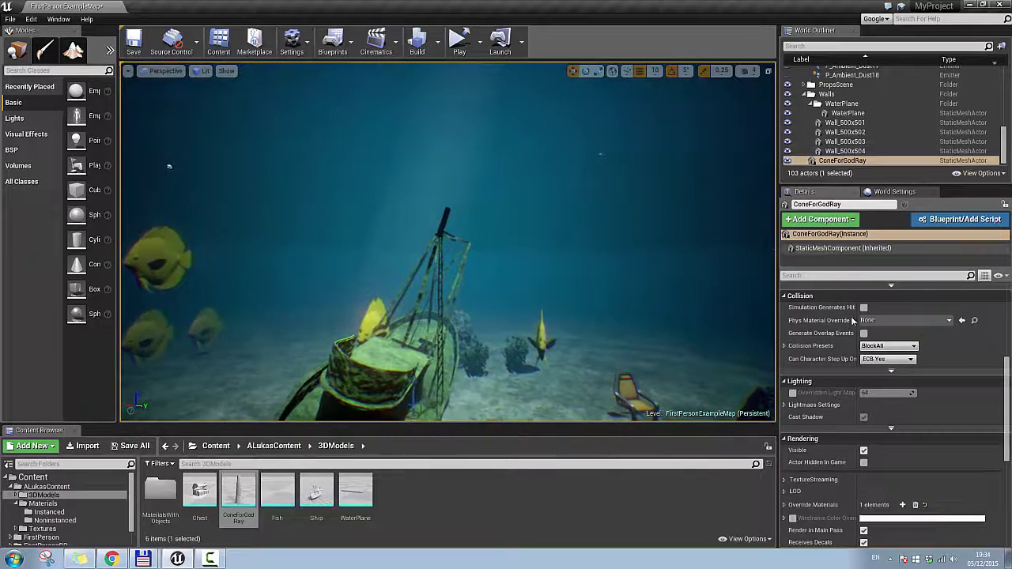
scroll(830, 332, "up", 5)
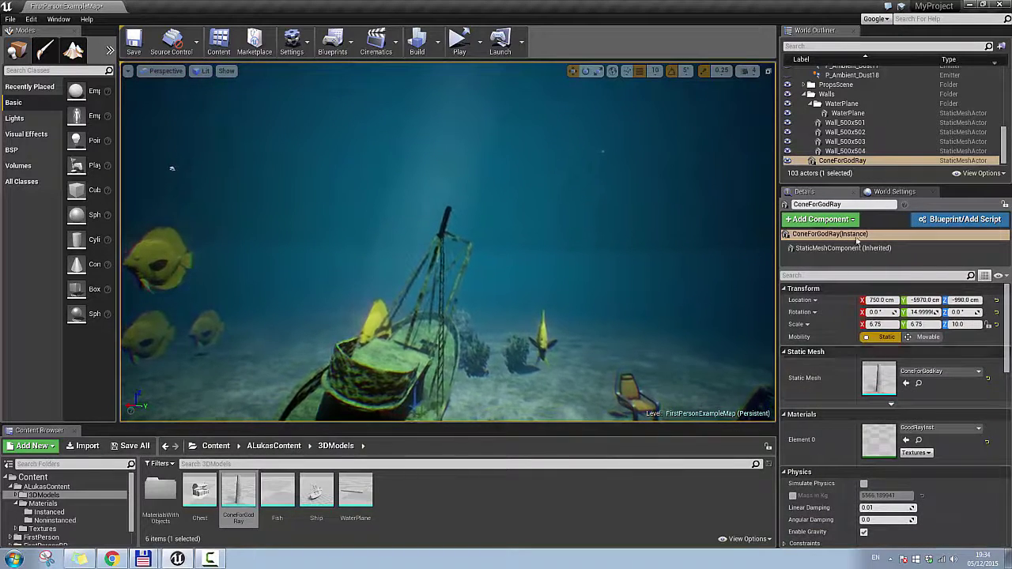
mouse_move(538, 276)
right_mouse_down()
mouse_move(519, 207)
mouse_move(528, 283)
mouse_move(538, 276)
right_mouse_up()
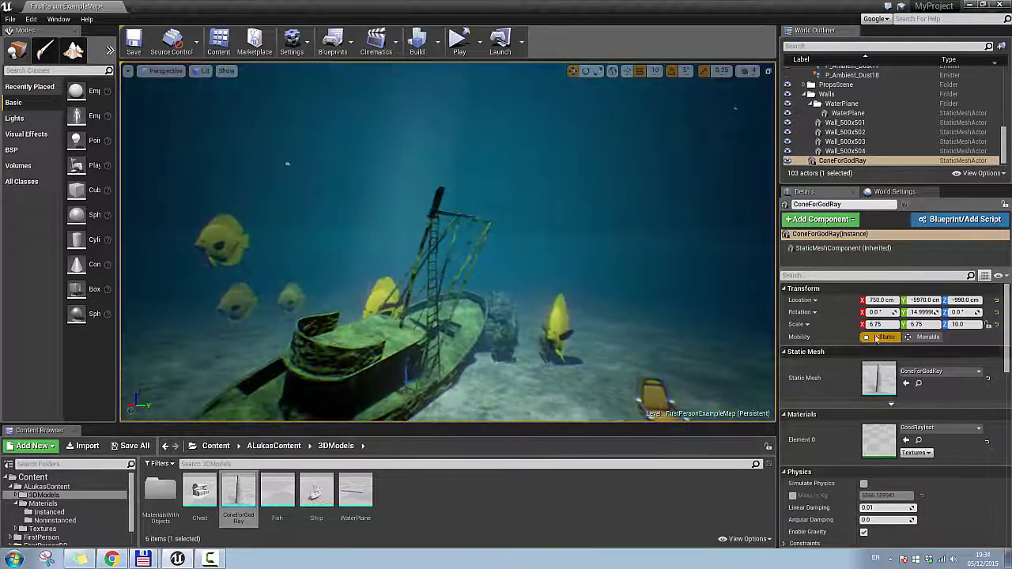
left_click(790, 161)
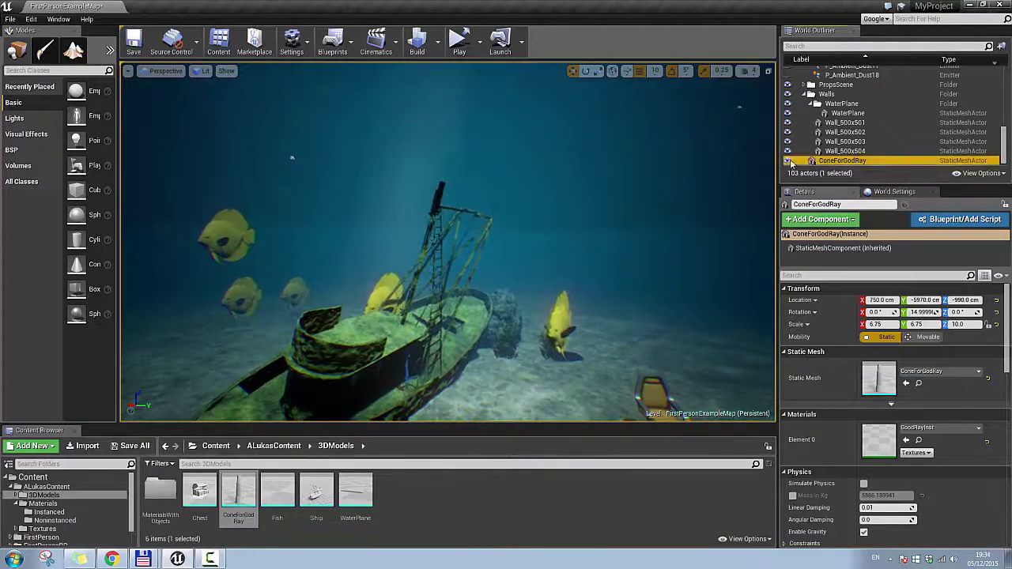
right_click_drag(594, 195, 562, 189)
key("e")
key("r")
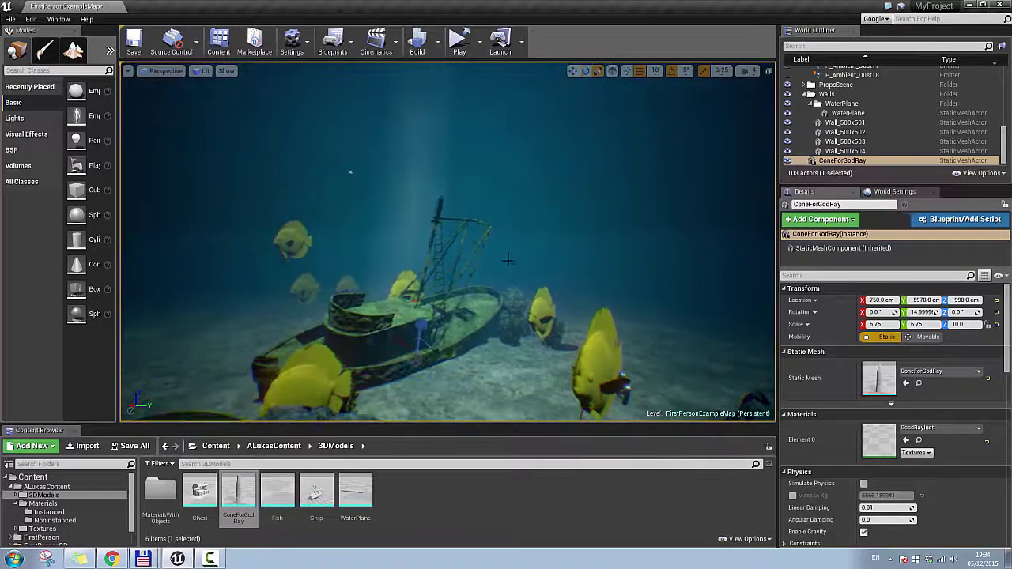
left_click_drag(447, 352, 518, 371)
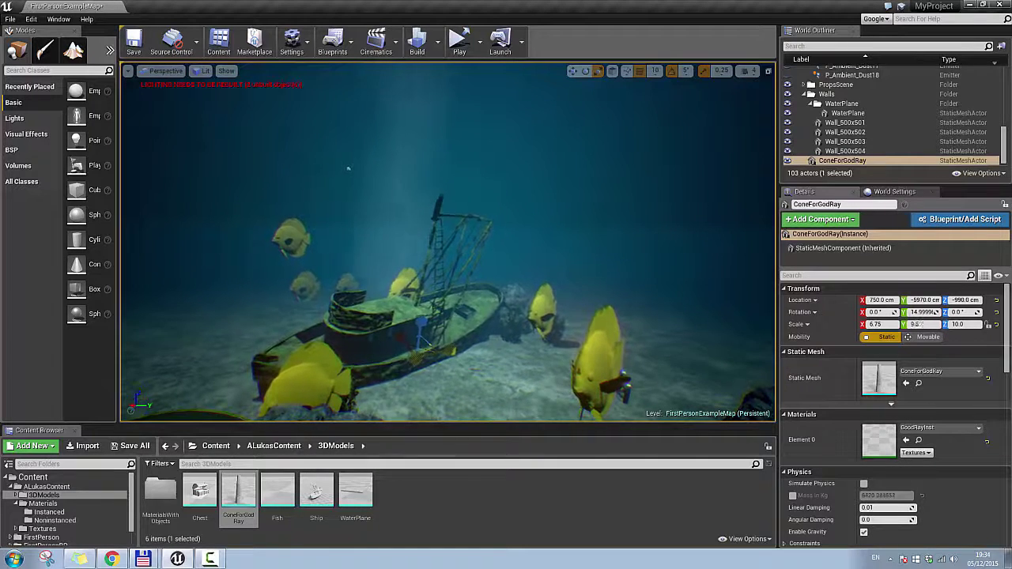
left_click_drag(348, 168, 346, 168)
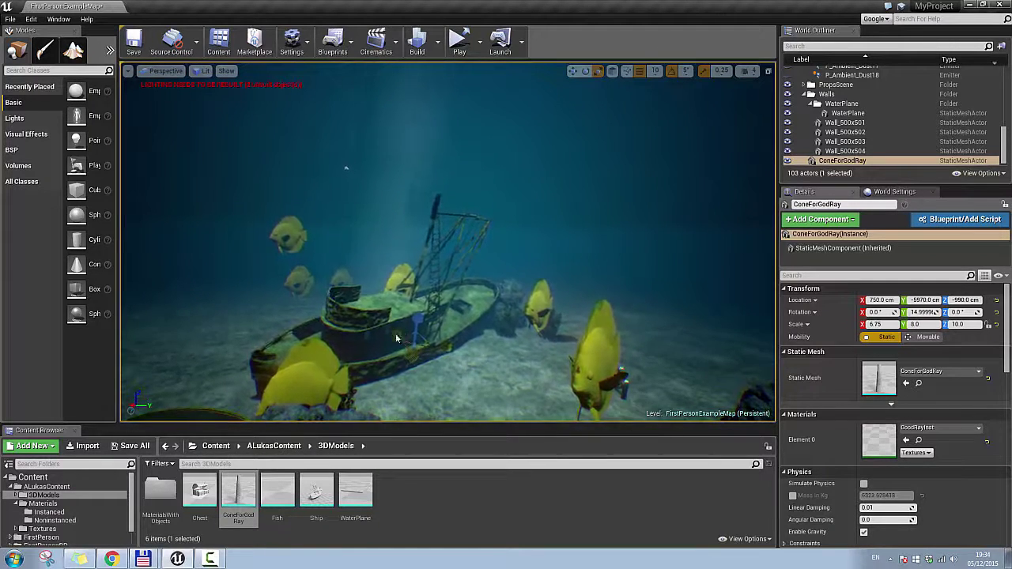
right_click_drag(611, 325, 585, 336)
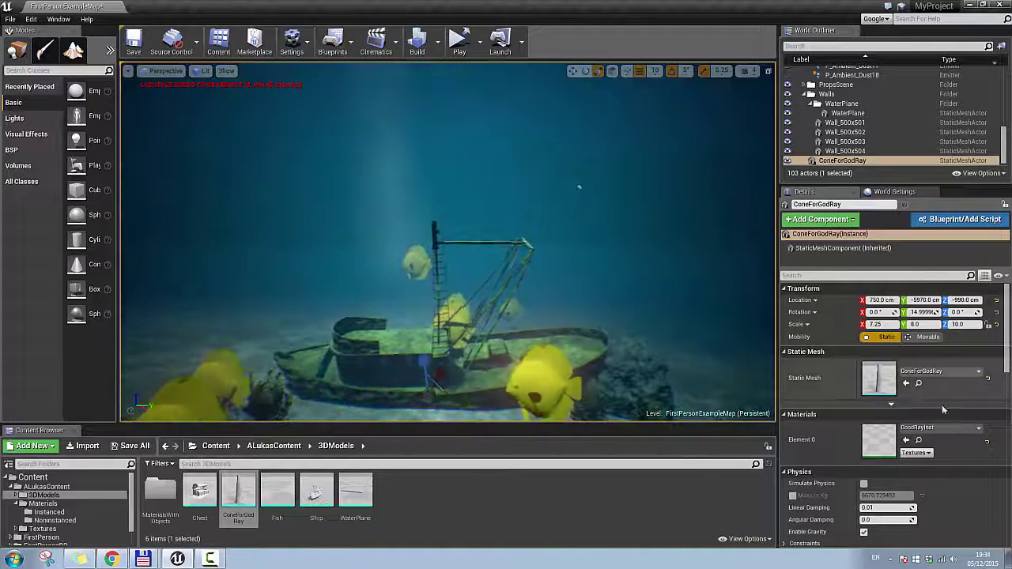
Open the GodRays material from the Materials/Noninstanced folder in a maximized editor window.
left_click(841, 161)
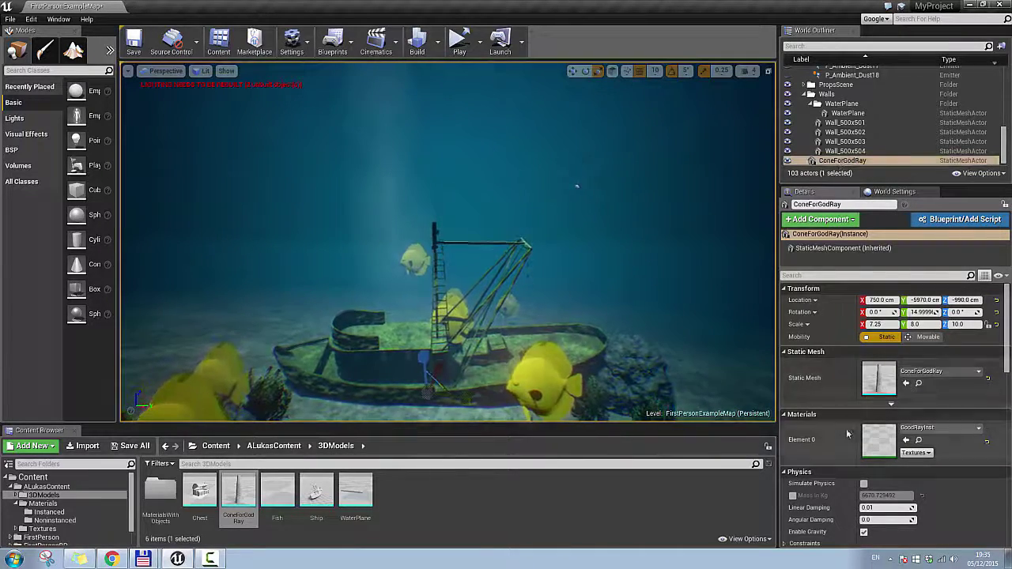
scroll(894, 396, "down", 3)
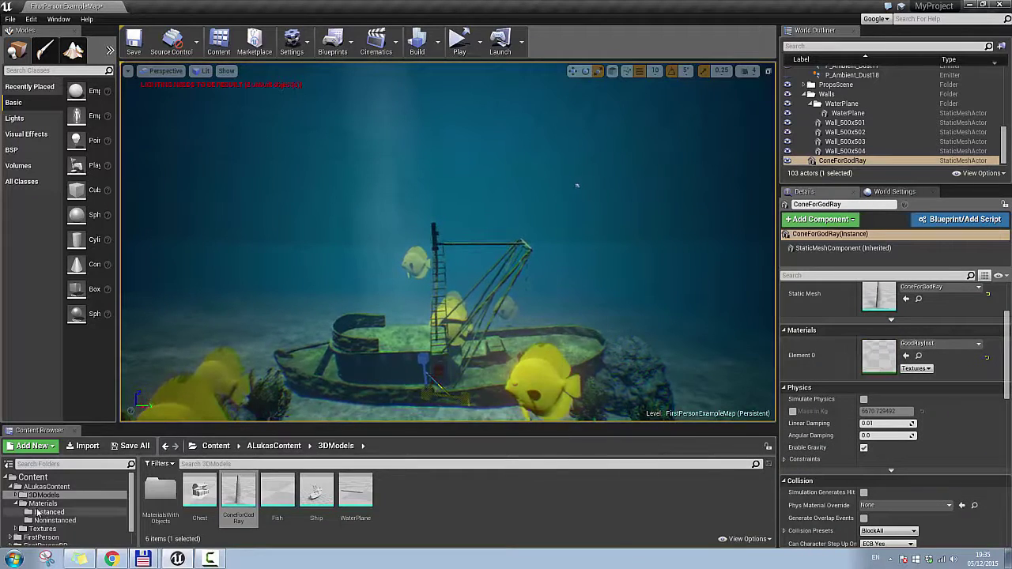
left_click(55, 520)
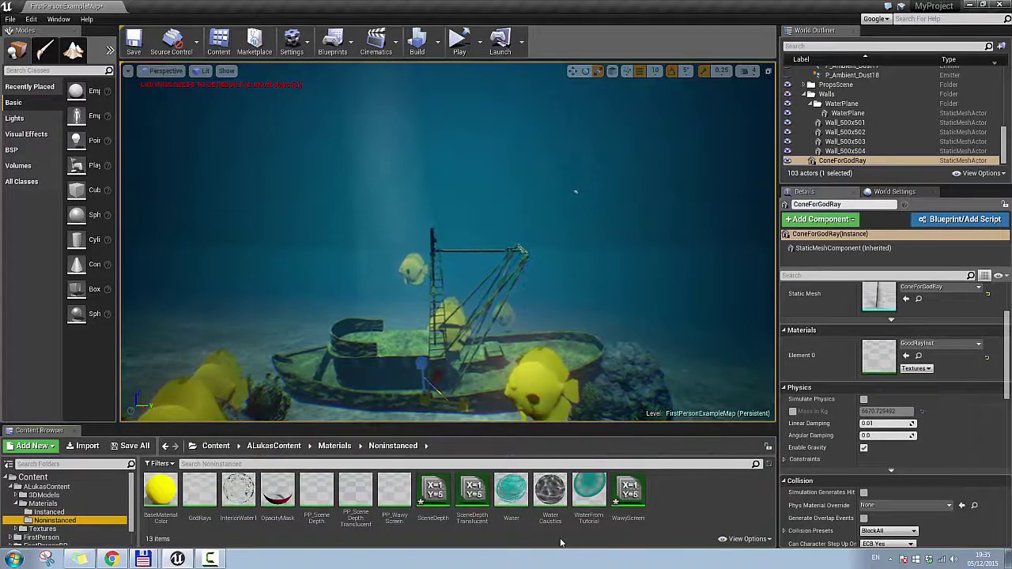
double_click(195, 492)
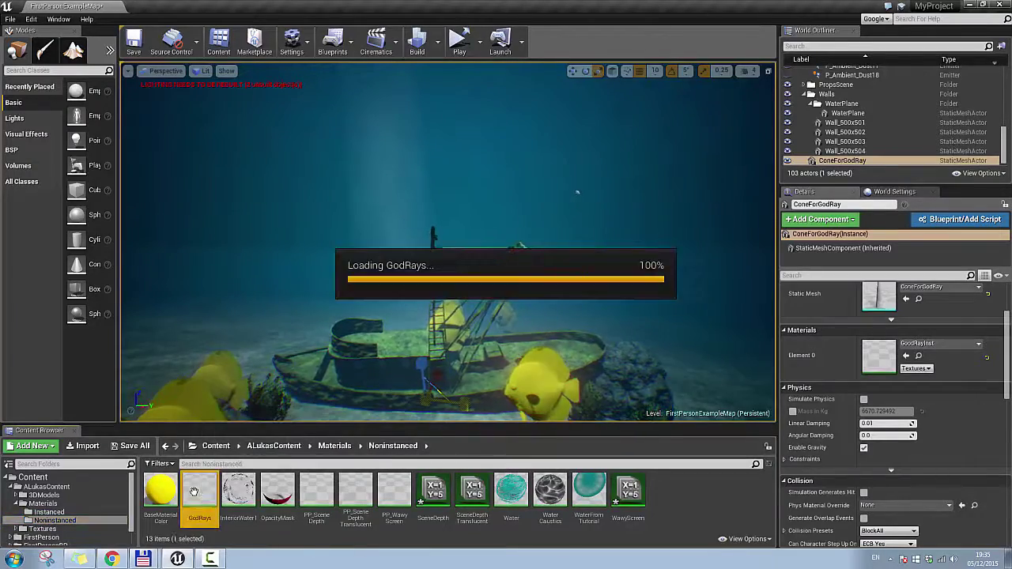
left_click(969, 38)
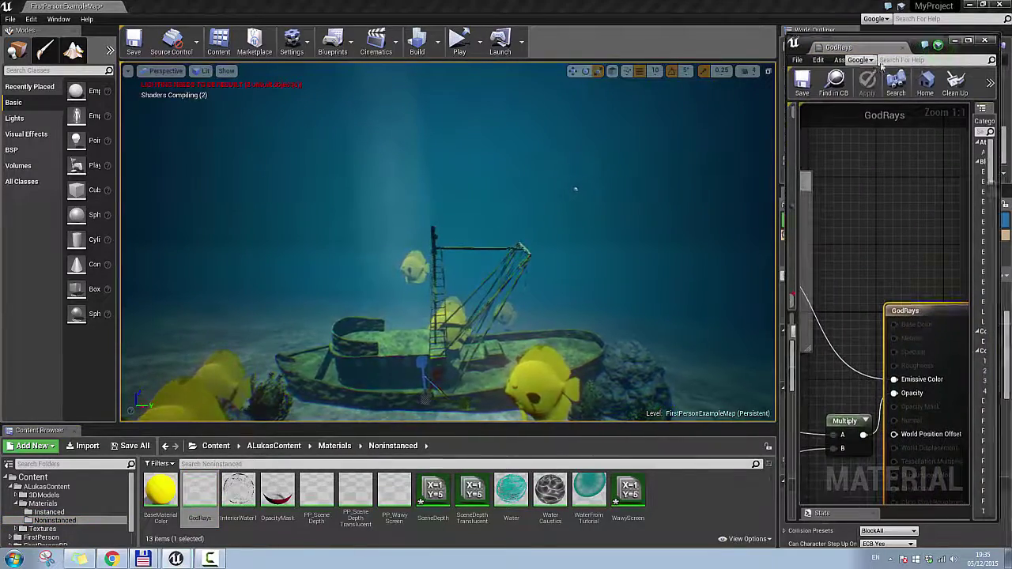
Examine the AnimatedClouds group of the GodRays graph and widen the details area to show the lower Texture Sample's Clouds texture.
scroll(410, 315, "down", 4)
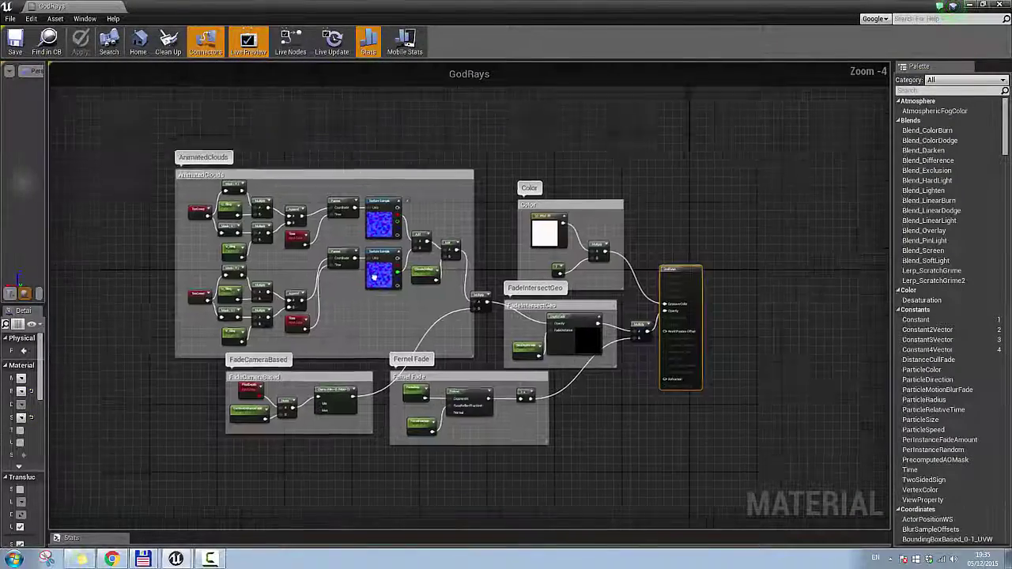
right_click_drag(374, 276, 477, 309)
left_click(463, 239)
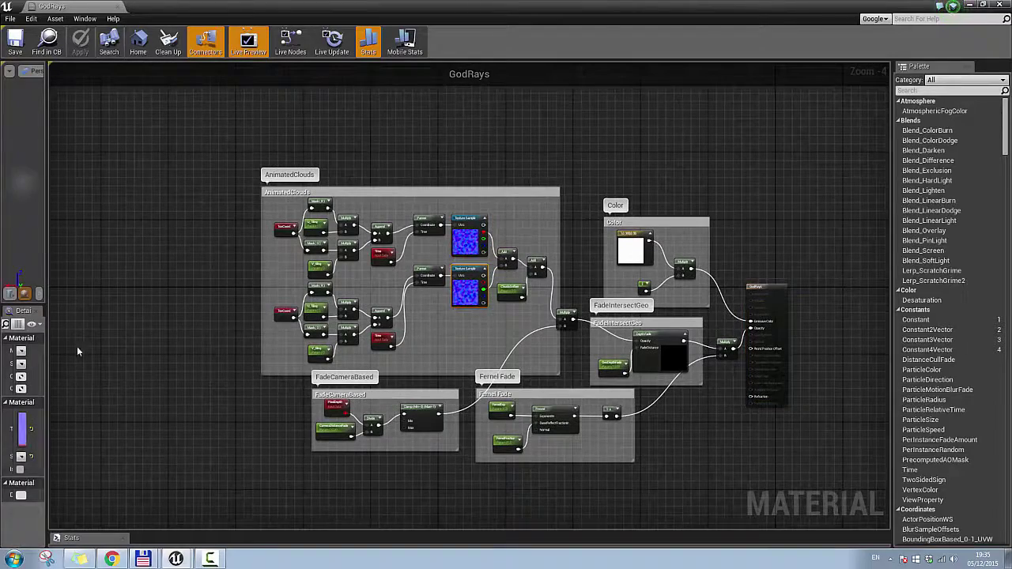
right_click_drag(433, 334, 370, 279)
scroll(370, 279, "up", 2)
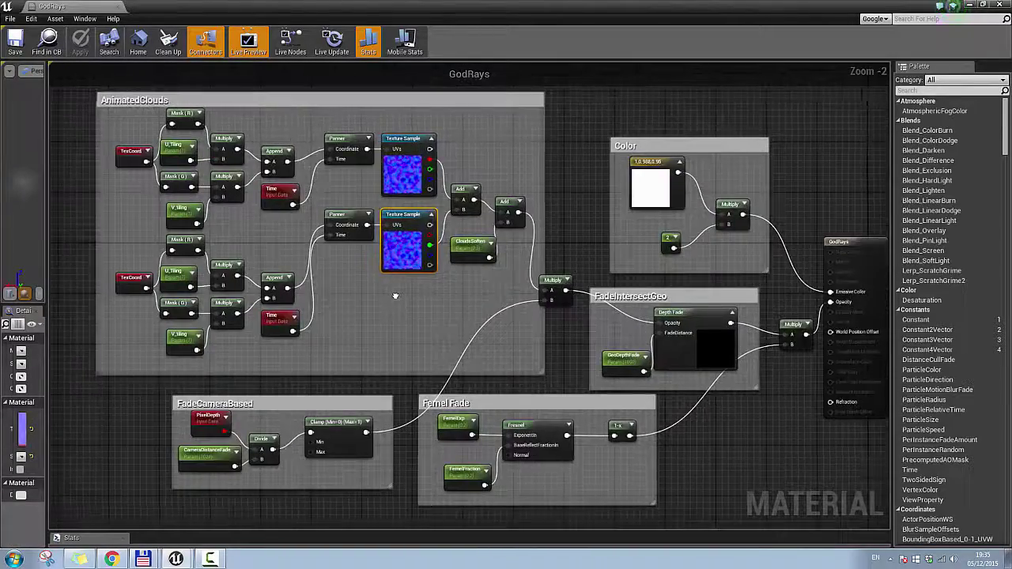
right_click_drag(407, 309, 403, 300)
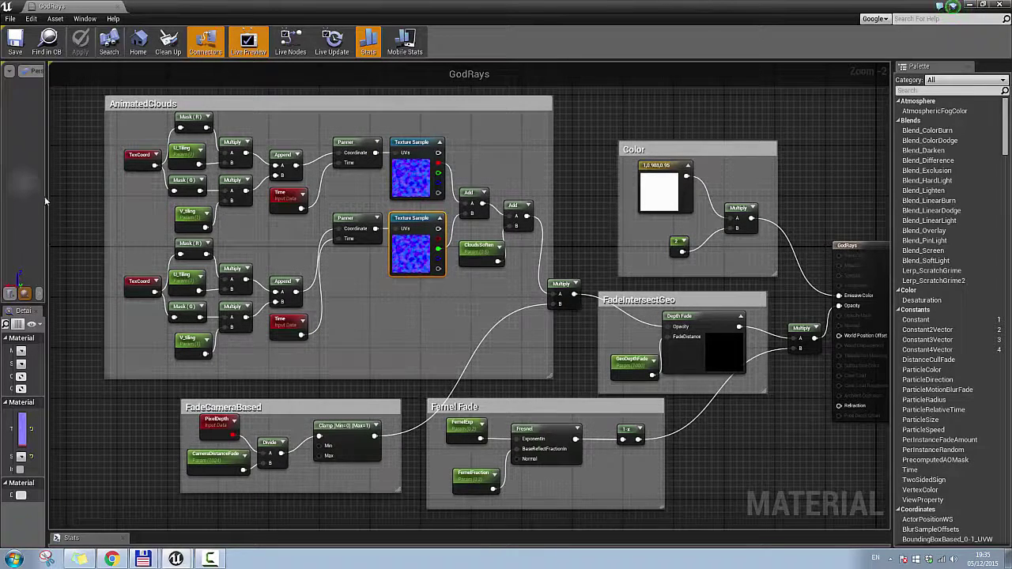
left_click_drag(46, 203, 150, 280)
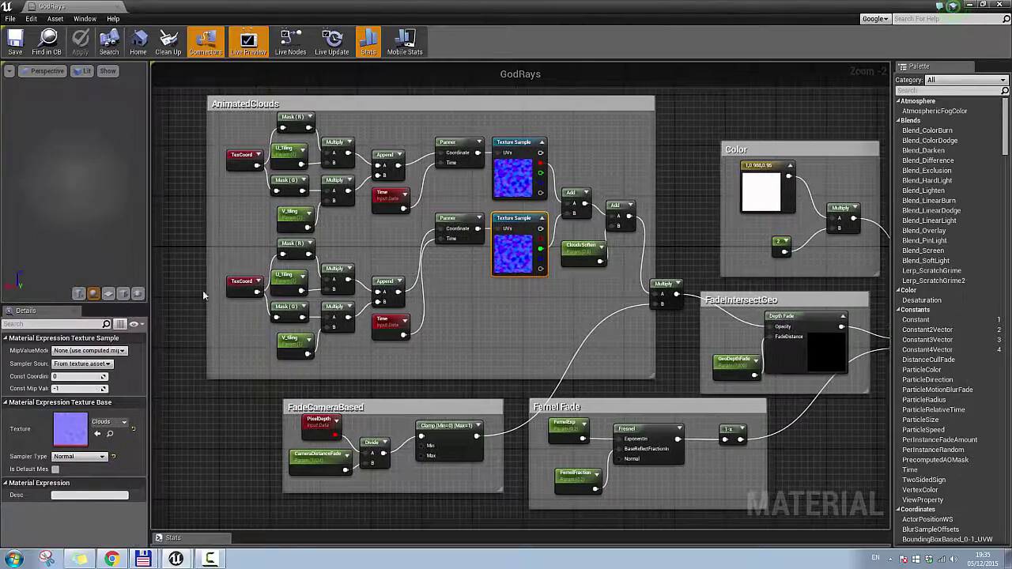
scroll(485, 174, "down", 1)
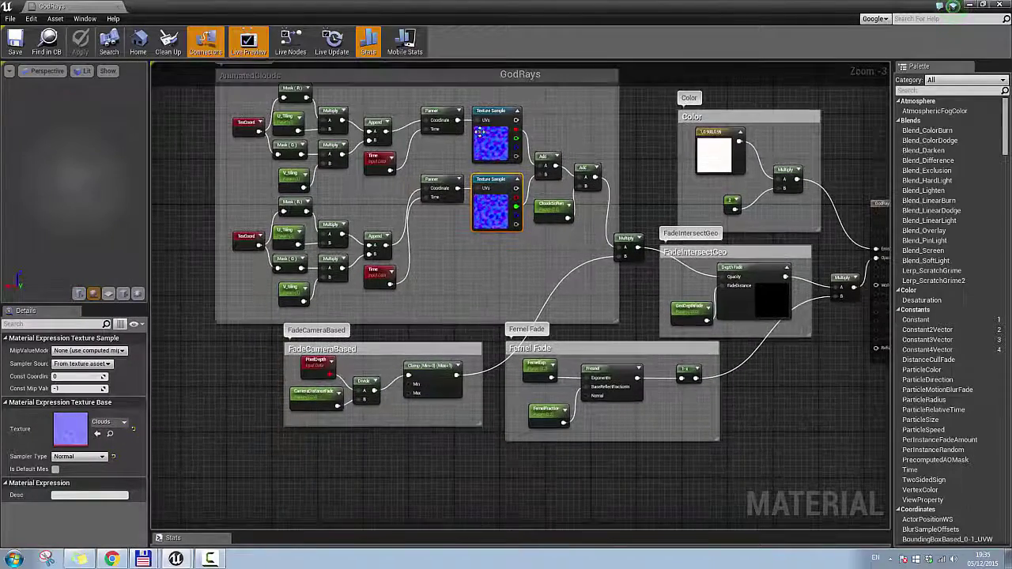
left_click(479, 132)
Examine the Fernel Fade, FadeIntersectGeo and Color groups, and select the Depth Fade node to view its settings.
right_click_drag(598, 243, 472, 308)
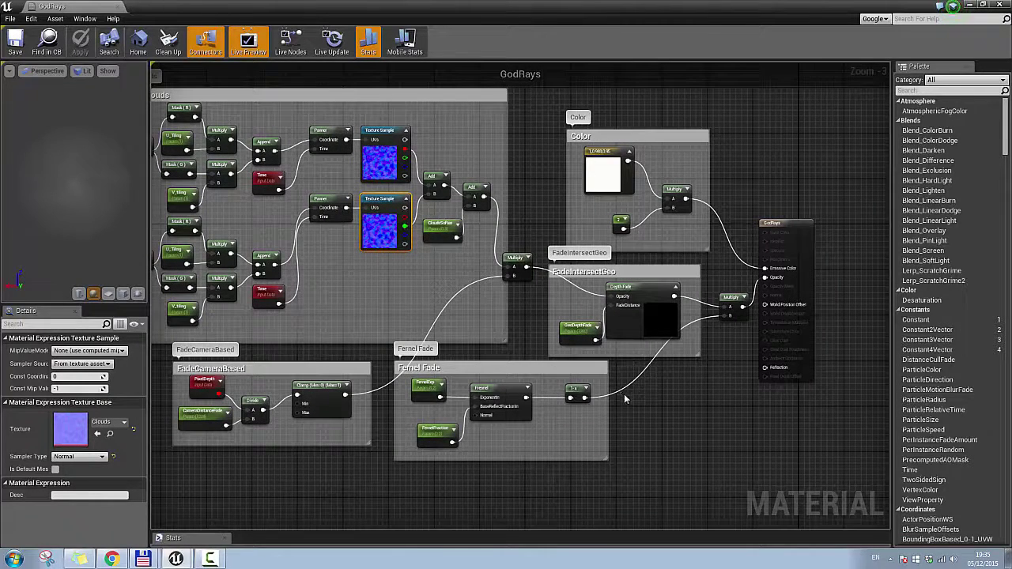
right_click_drag(684, 386, 613, 372)
left_click(597, 318)
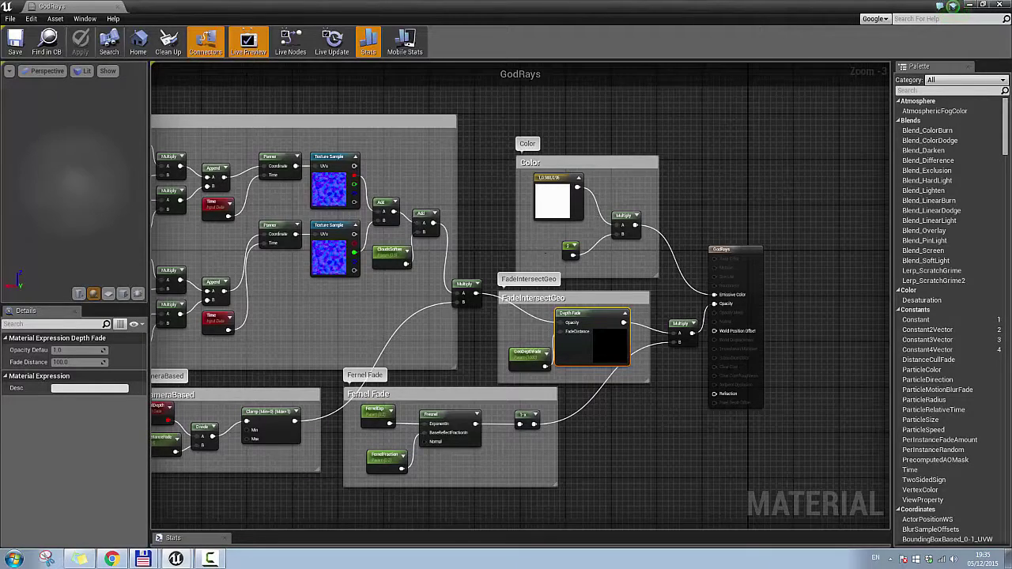
right_click_drag(664, 88, 828, 79)
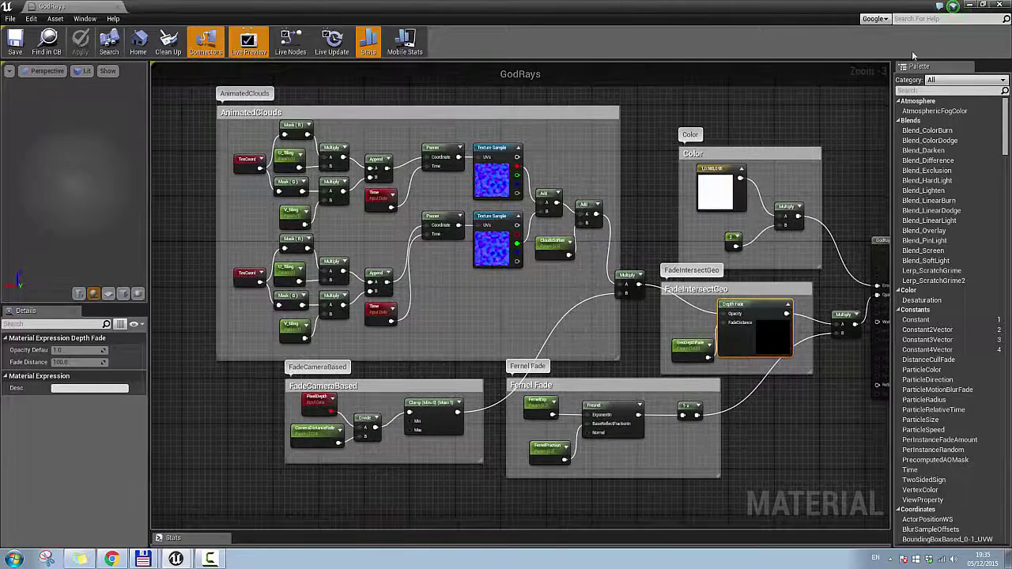
Close the GodRays material and open the cone's GoodRayInst material instance, widening its details area to show the scalar parameters.
left_click_drag(676, 7, 754, 56)
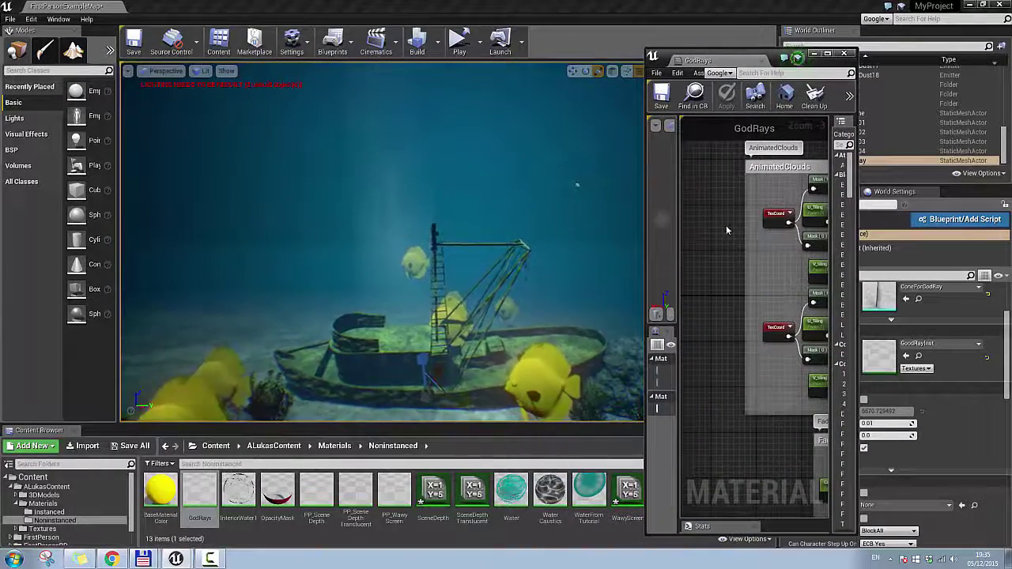
scroll(739, 332, "down", 3)
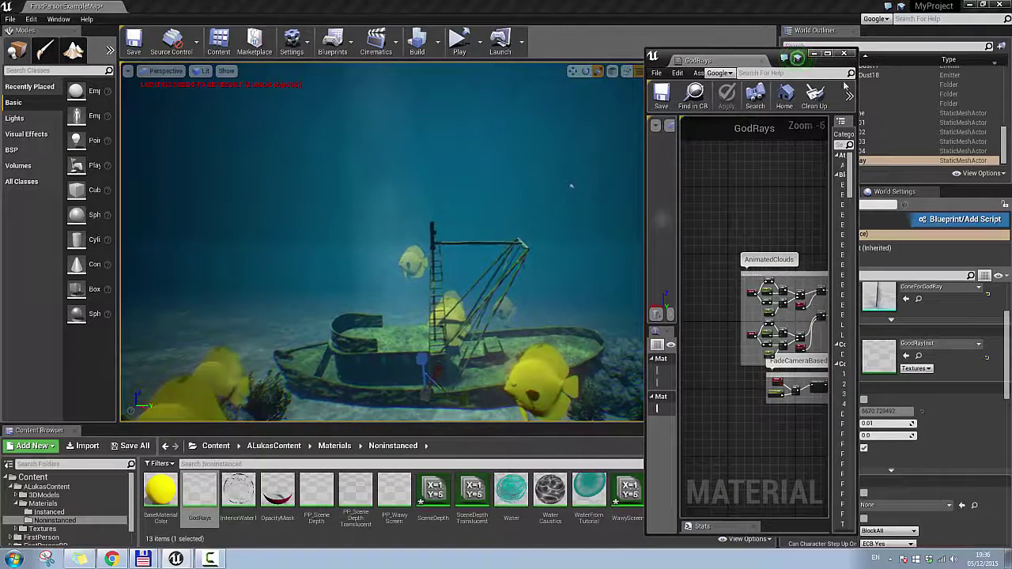
left_click(870, 373)
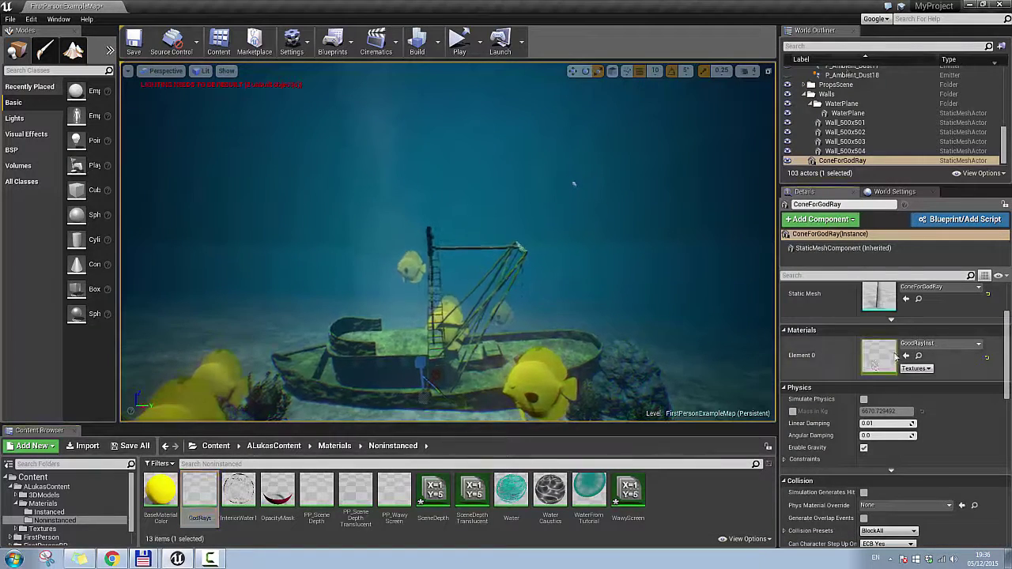
double_click(873, 369)
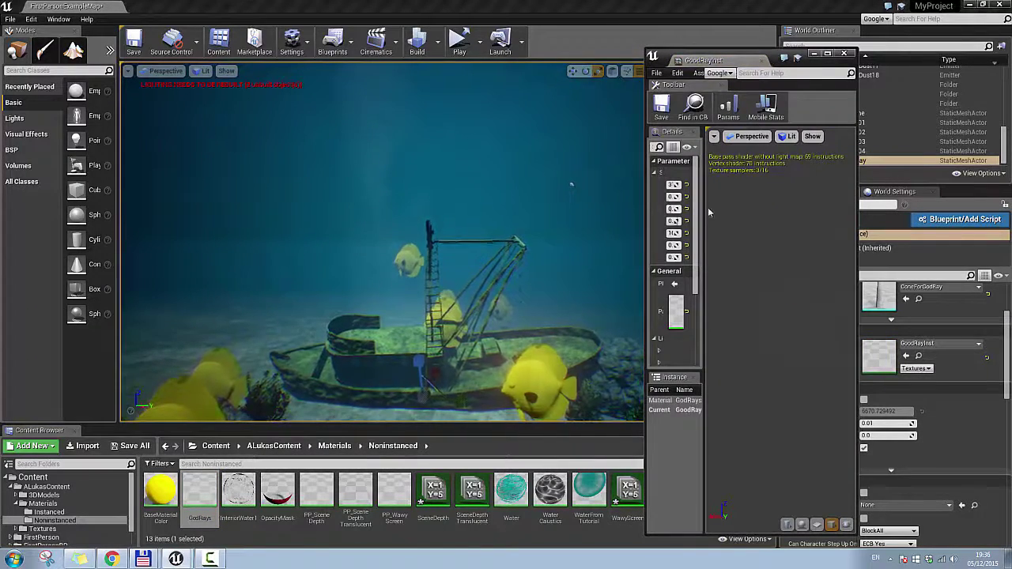
left_click_drag(709, 212, 821, 219)
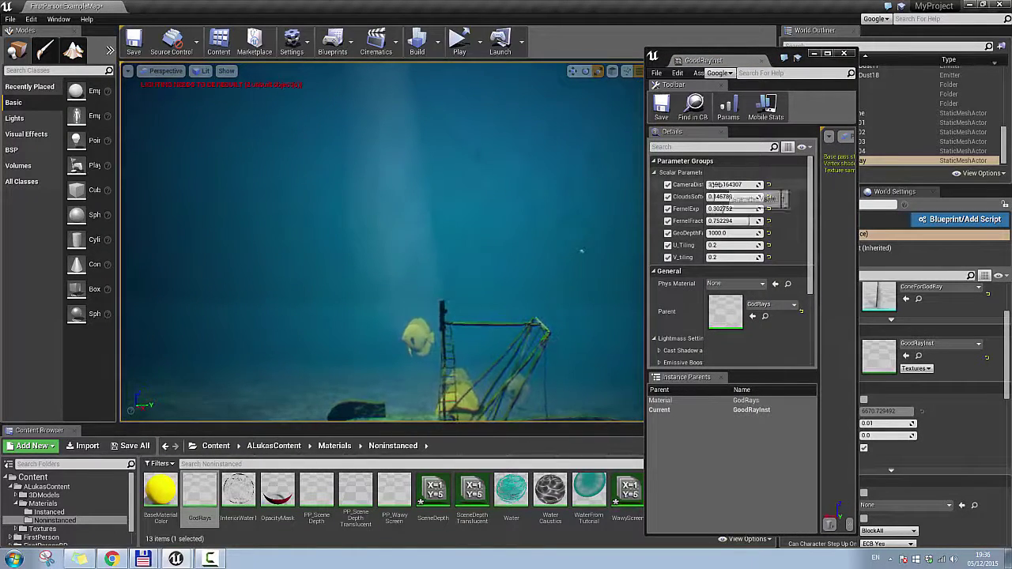
Set the CloudsSoft parameter of GoodRayInst to 0.899083 and FernelExp to 0.055046, and close the instance editor.
left_click_drag(713, 197, 759, 197)
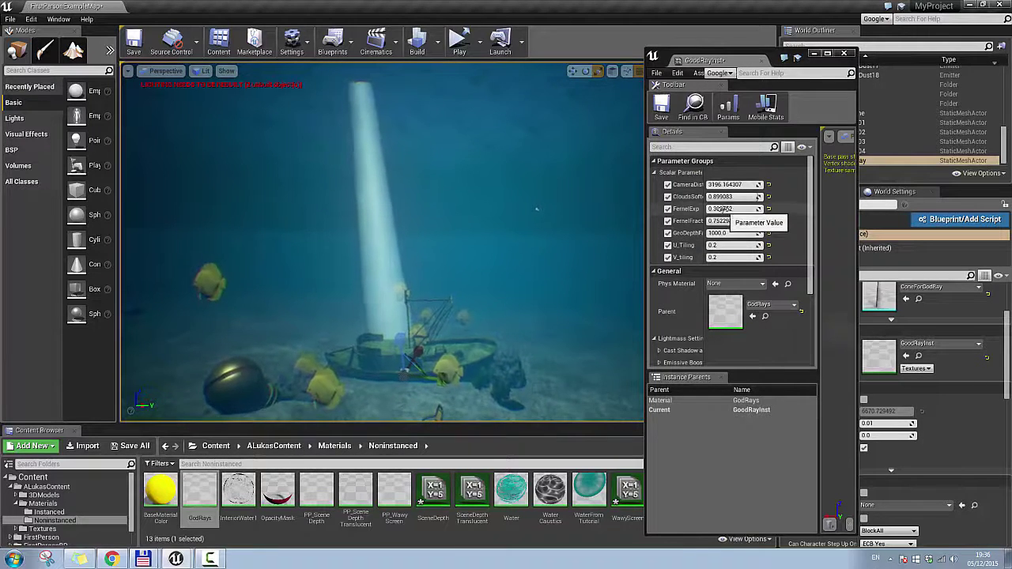
left_click_drag(722, 208, 710, 209)
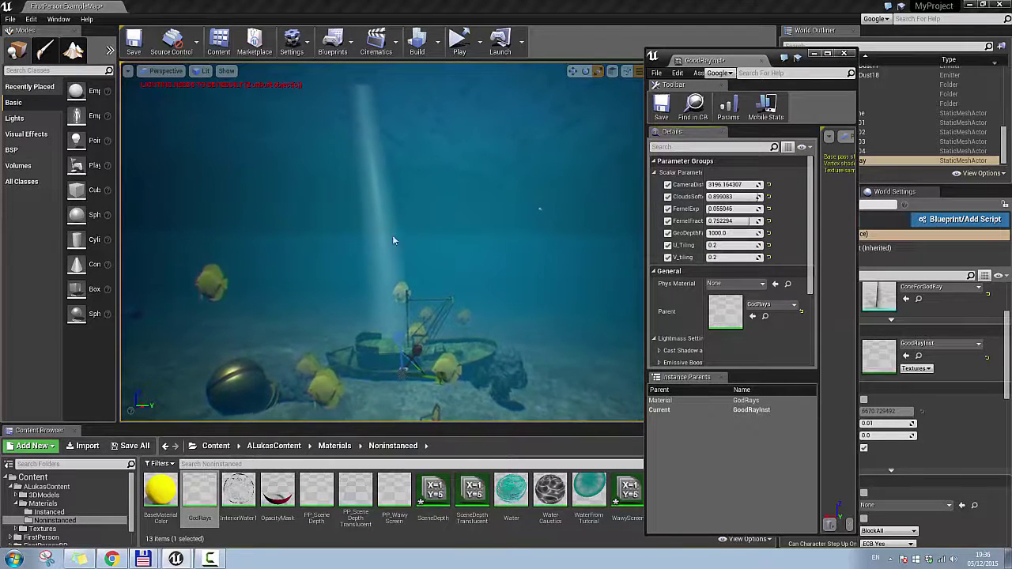
left_click(845, 55)
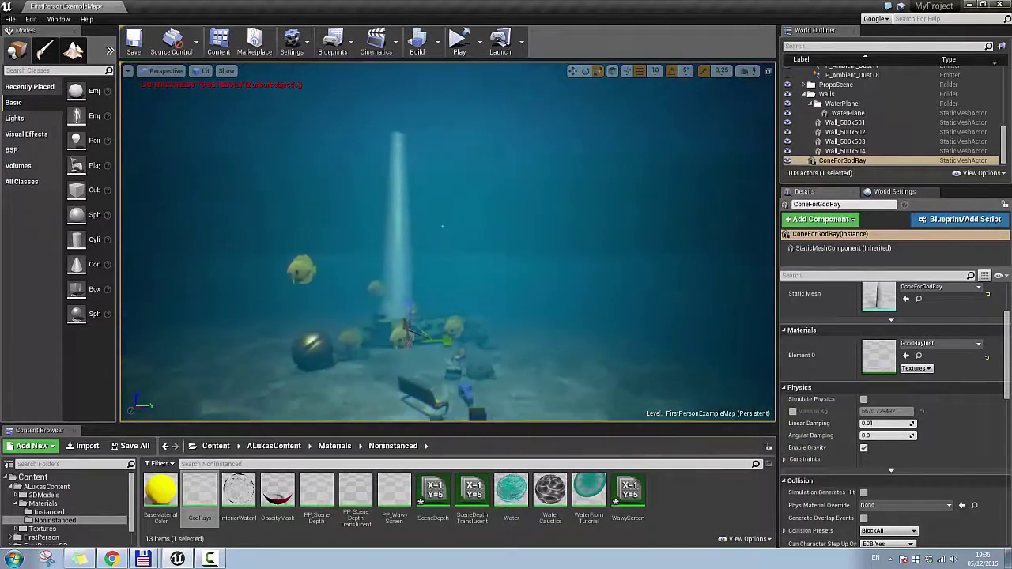
Select the ConeForGodRay actor and scale it taller along Z so the light shaft extends up toward the water surface.
right_click_drag(442, 227, 486, 126)
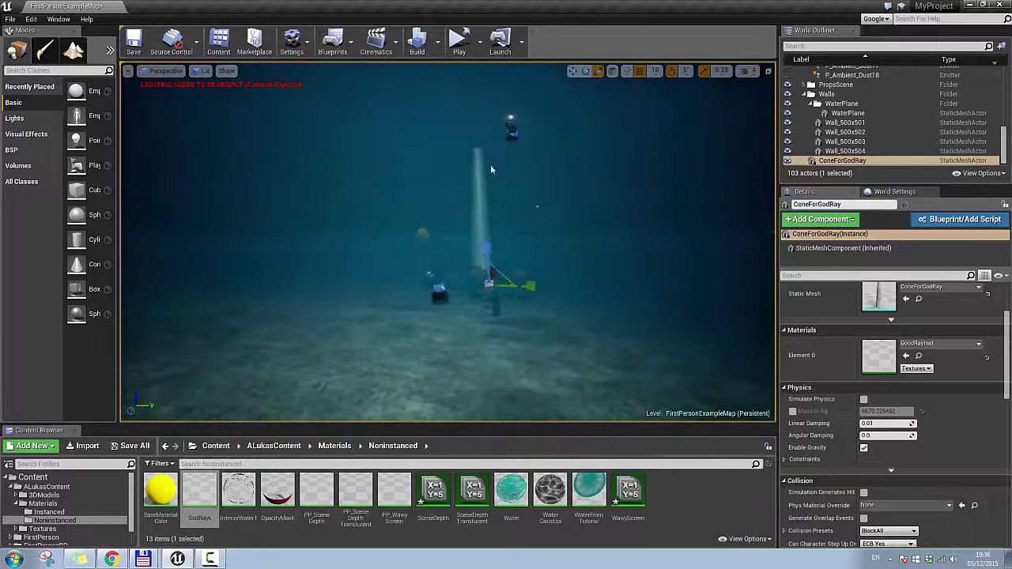
right_click_drag(403, 179, 398, 109)
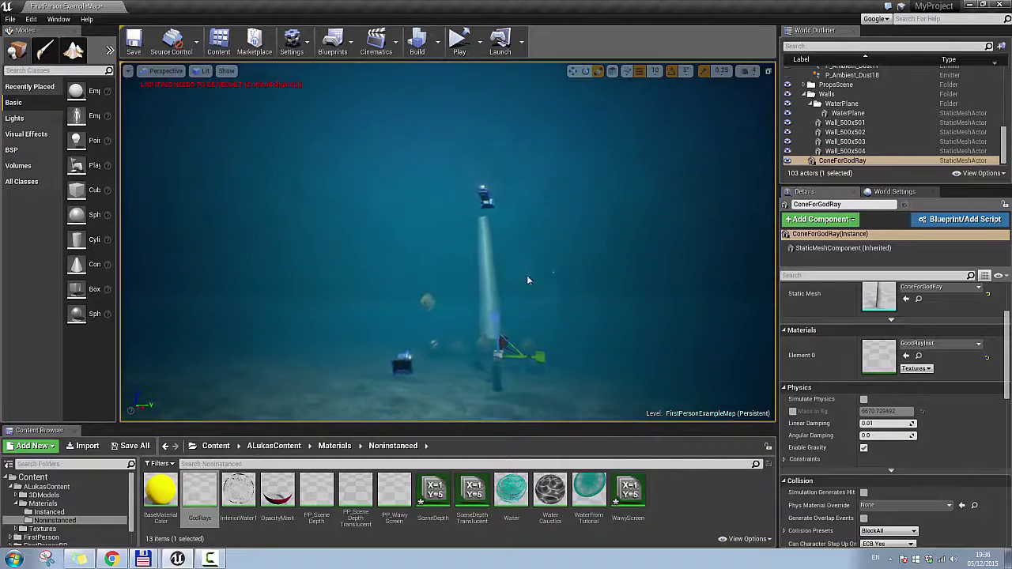
right_click_drag(528, 279, 528, 279)
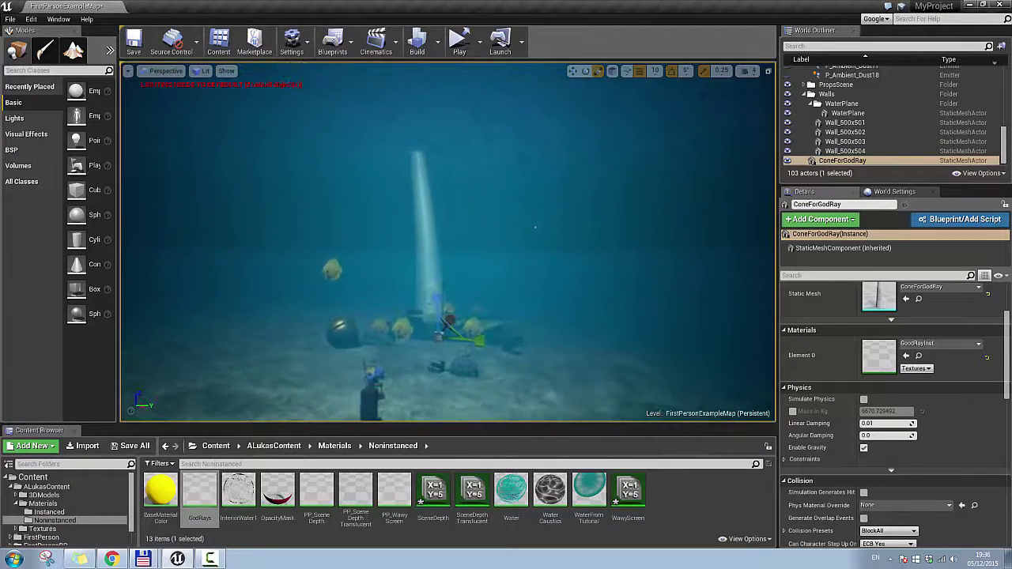
left_click(528, 316)
scroll(867, 126, "down", 4)
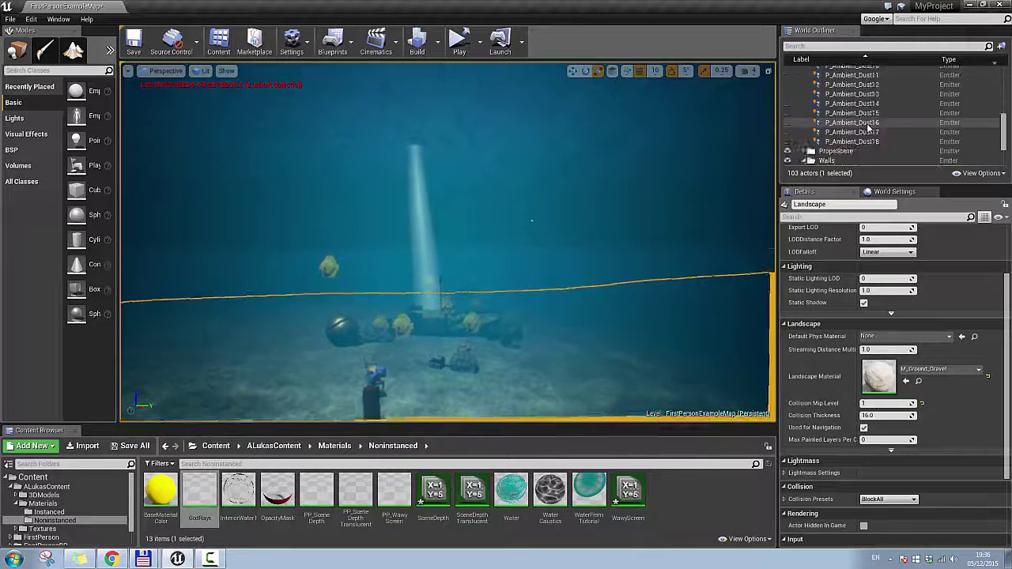
scroll(870, 129, "down", 3)
left_click(843, 160)
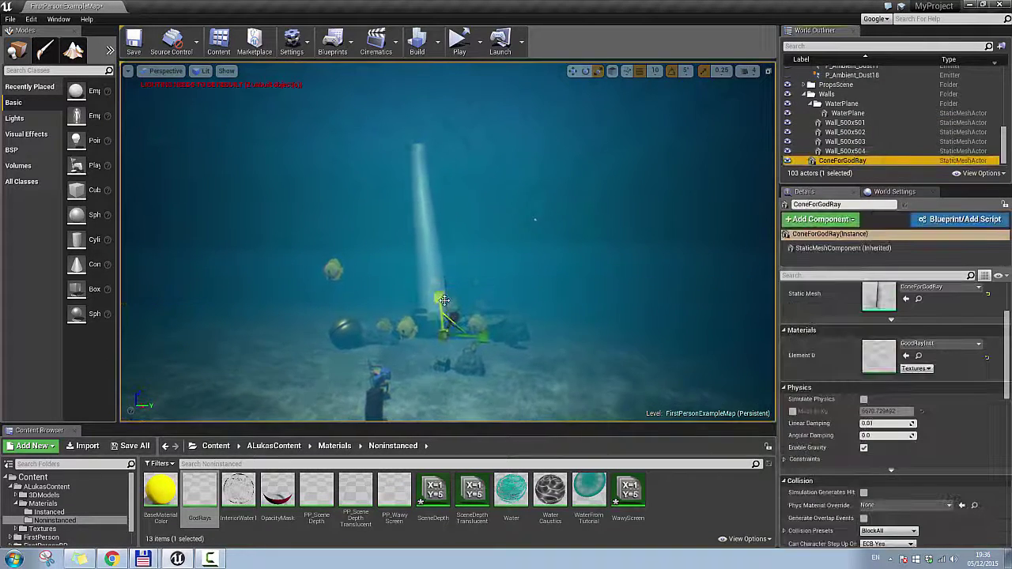
left_click_drag(444, 300, 444, 257)
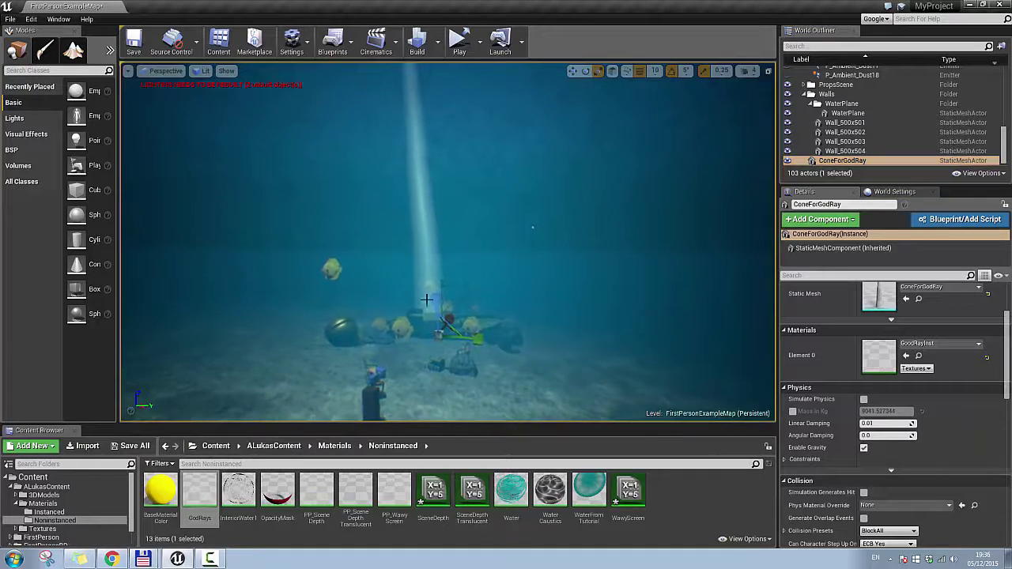
Inspect the god ray from several angles, then hide the ConeForGodRay actor to view the ship scene without it.
right_click_drag(474, 159, 501, 269)
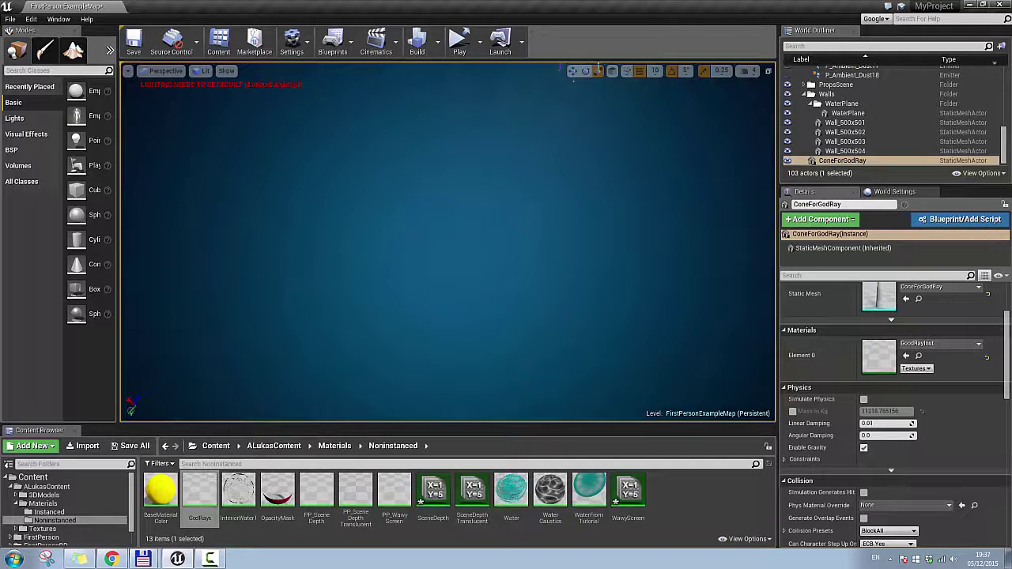
right_click_drag(501, 270, 604, 333)
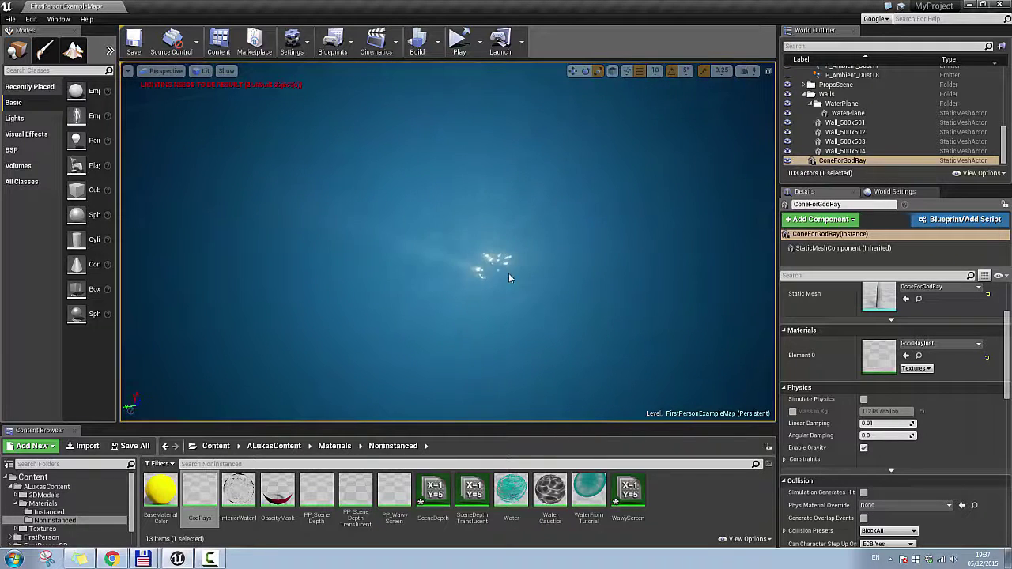
right_click_drag(508, 273, 529, 332)
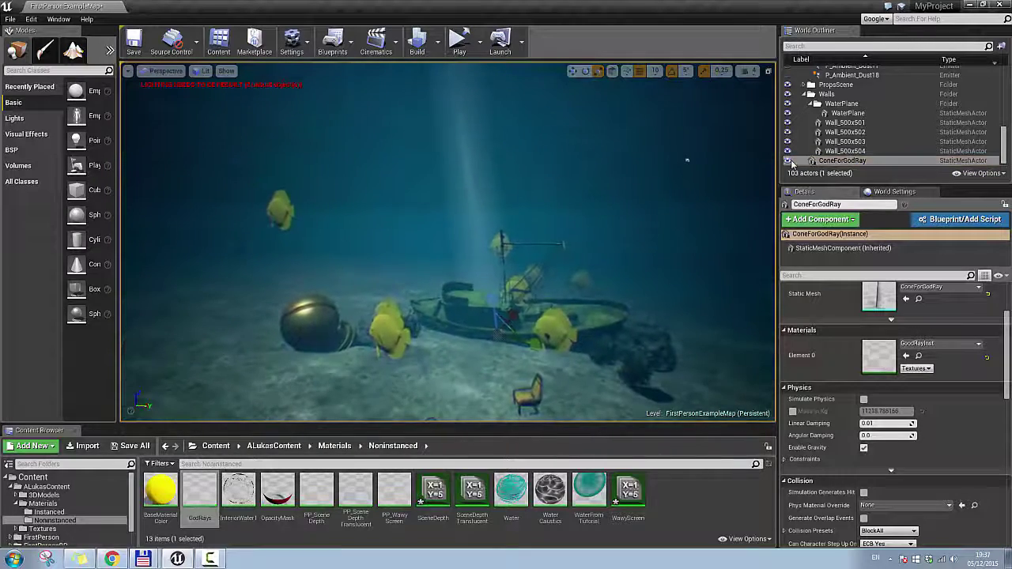
left_click(788, 161)
right_click_drag(506, 277, 554, 277)
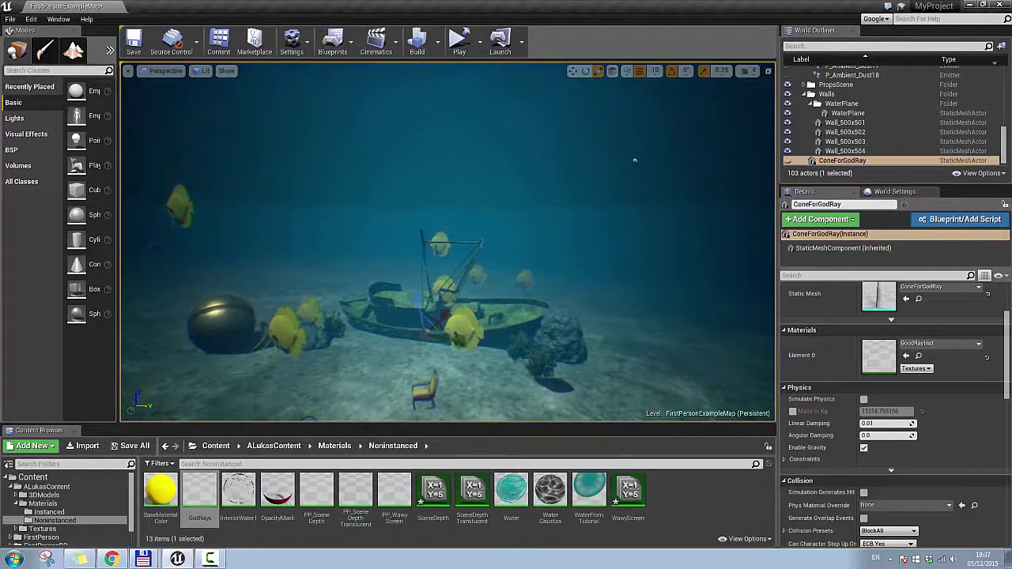
right_click_drag(460, 326, 549, 302)
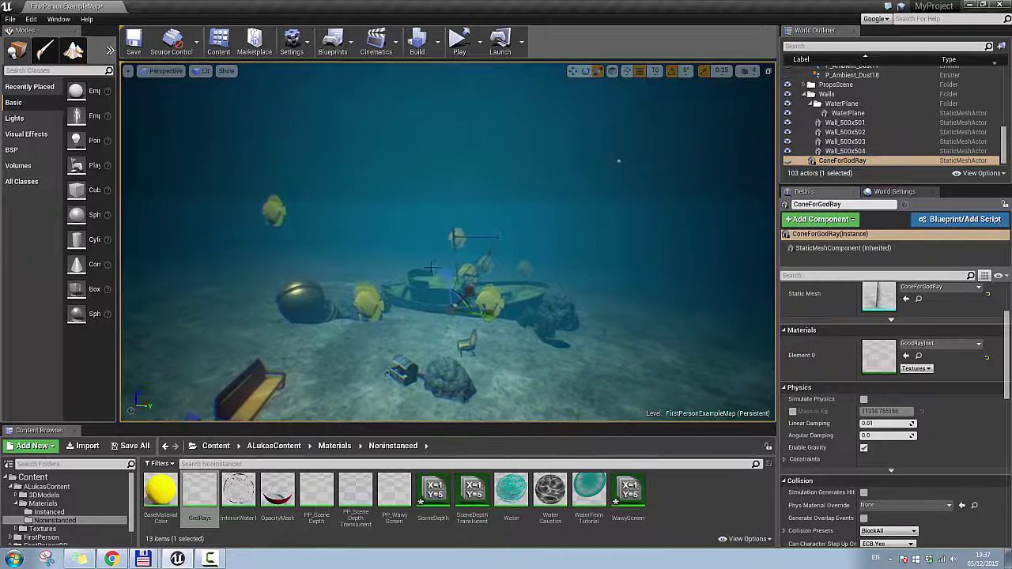
right_click_drag(618, 162, 612, 161)
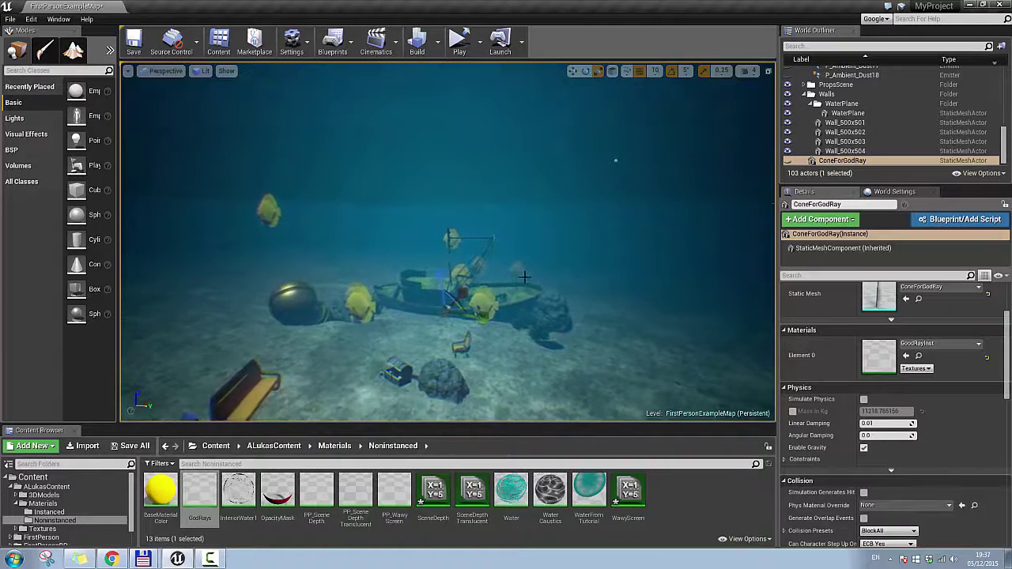